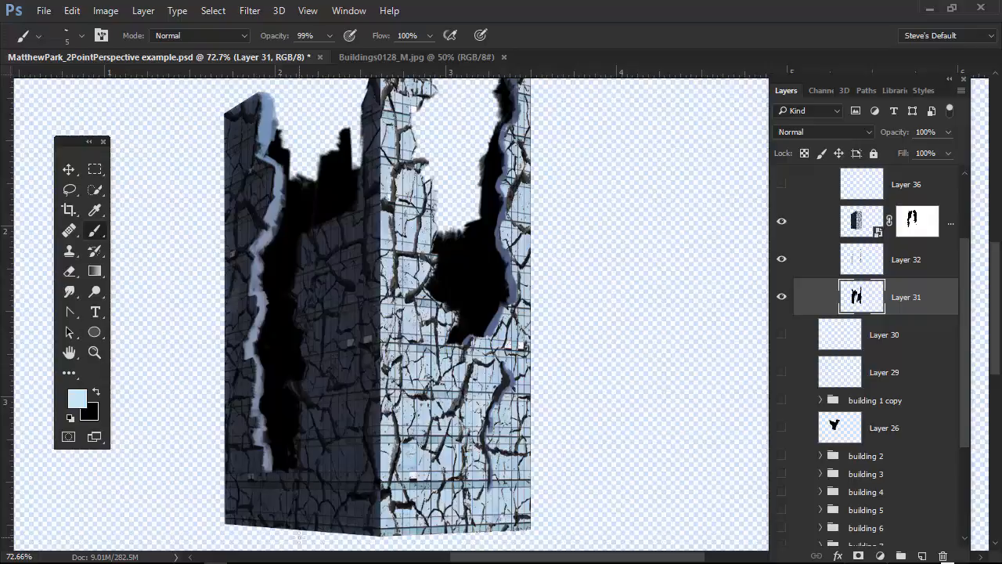
- Switch to Bridge and open the debris folder inside Student Work Files
key(alt+Tab)
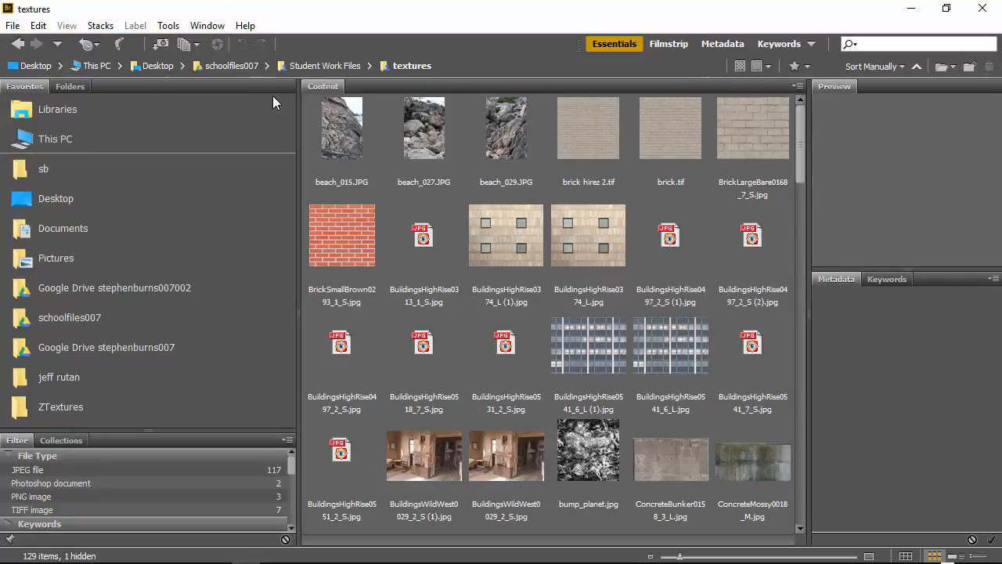
click(310, 66)
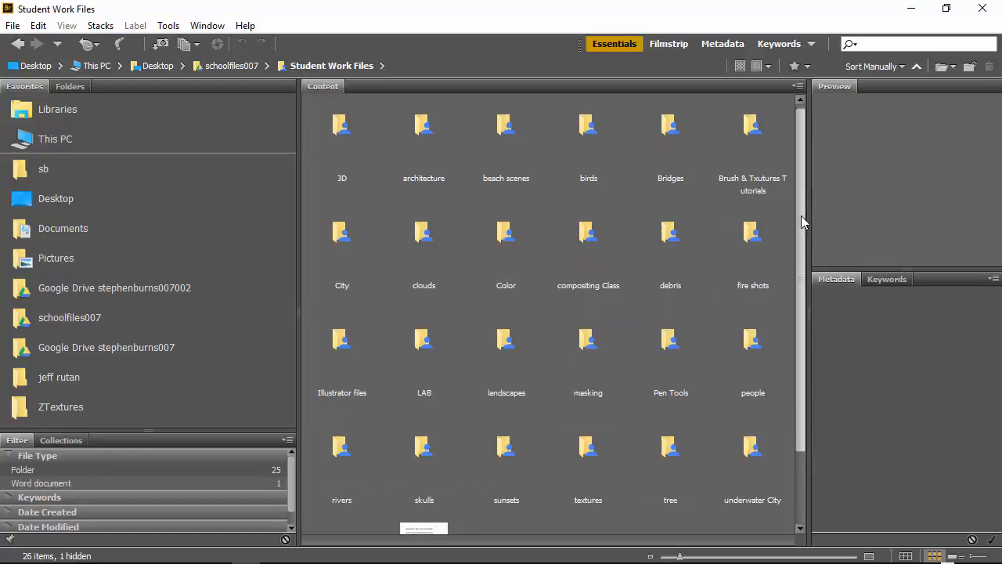
drag(801, 217, 673, 221)
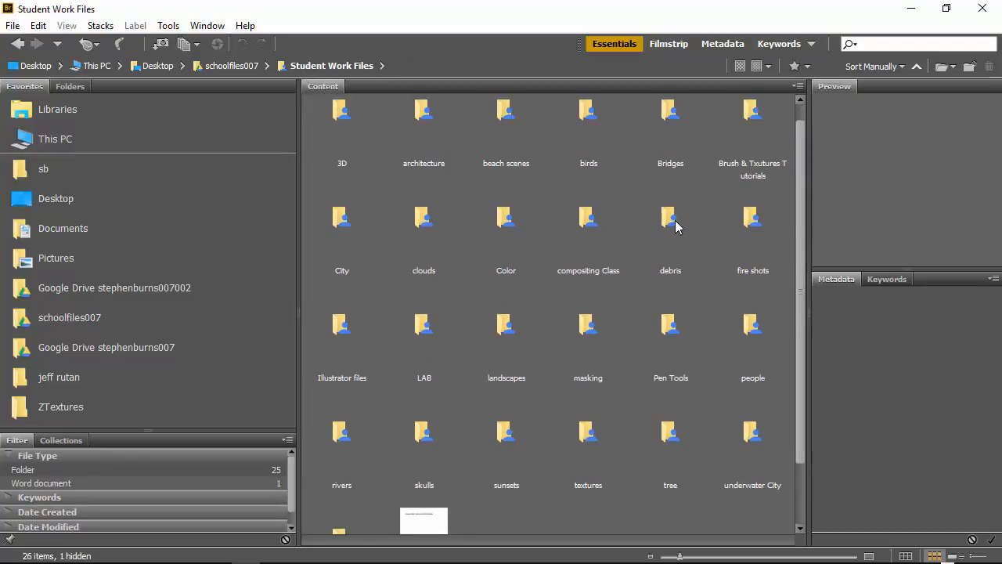
click(670, 226)
double_click(670, 225)
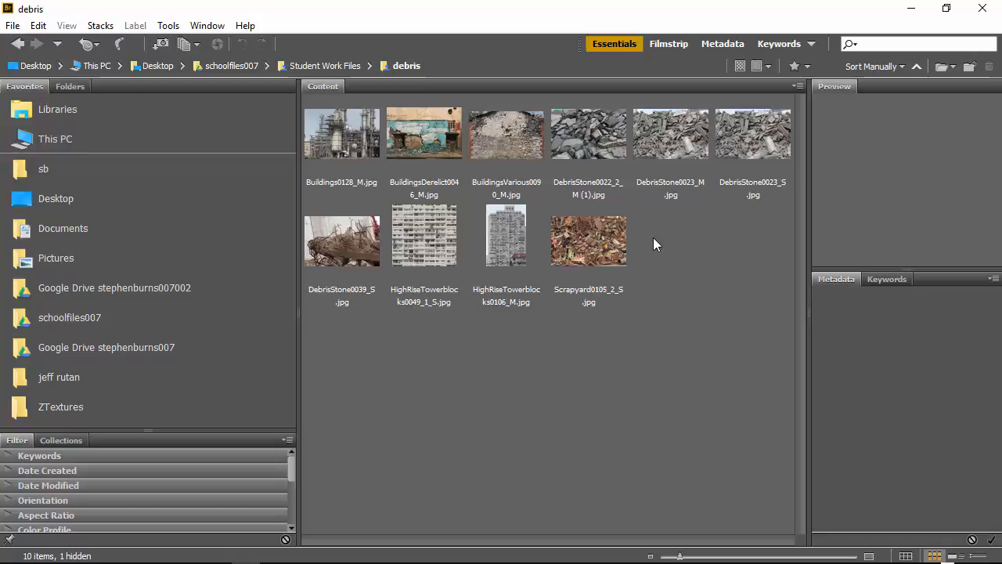
- Preview the high-rise tower image and the refinery image, and open Buildings0128_M.jpg in Photoshop
click(444, 246)
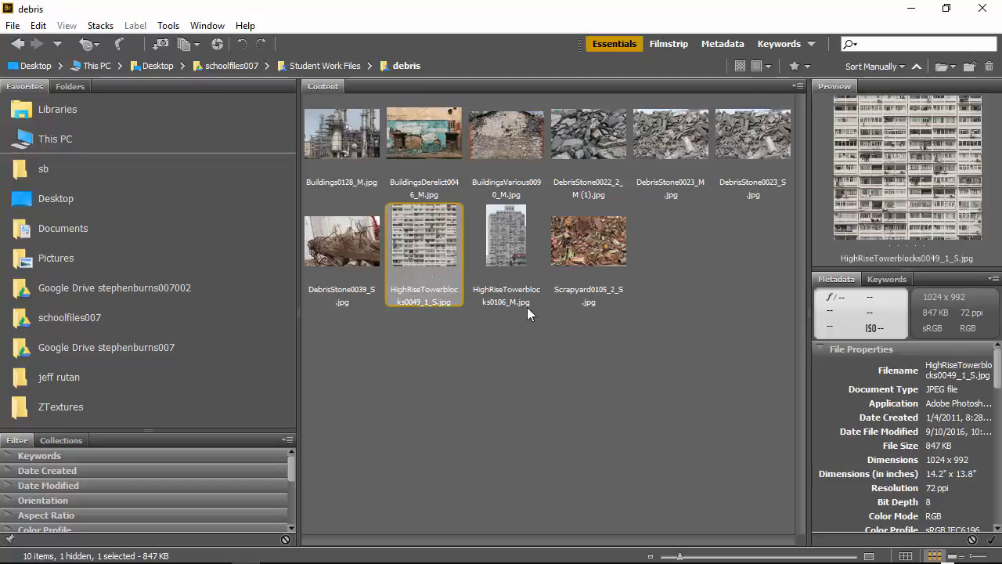
click(338, 171)
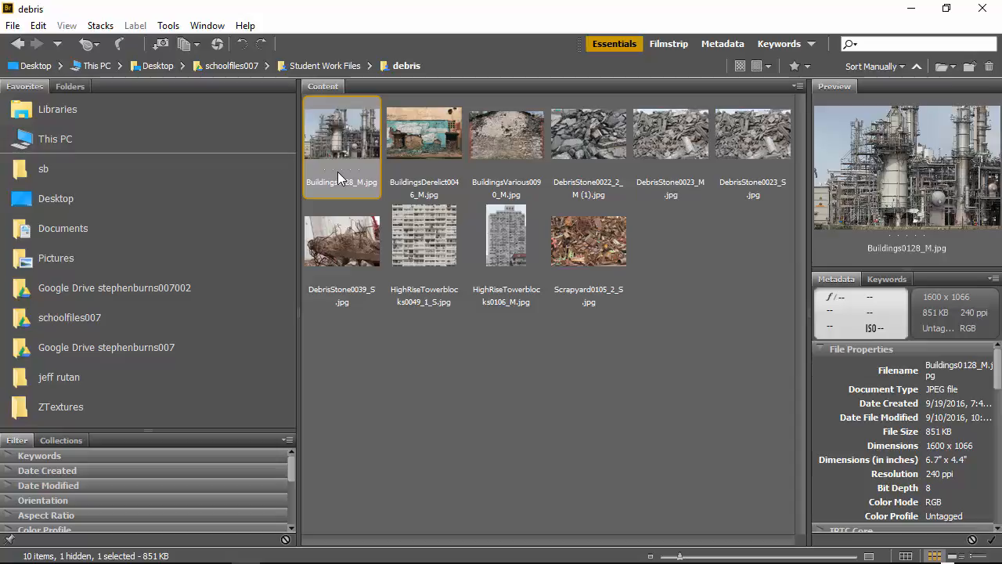
double_click(354, 134)
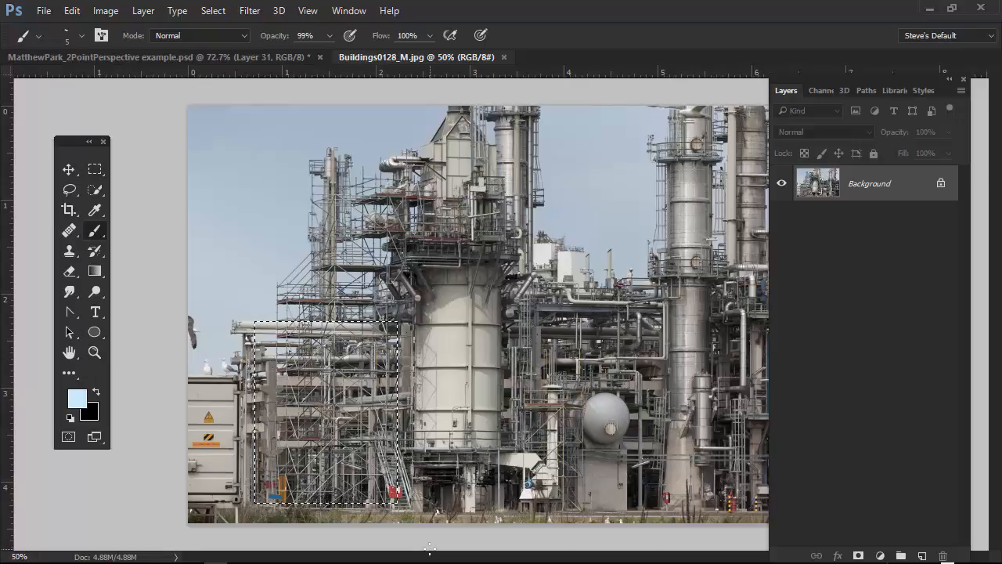
- Return to the two-point perspective document, check Layer 31's black shapes by toggling its visibility, and paste the copied scaffolding above it
click(263, 56)
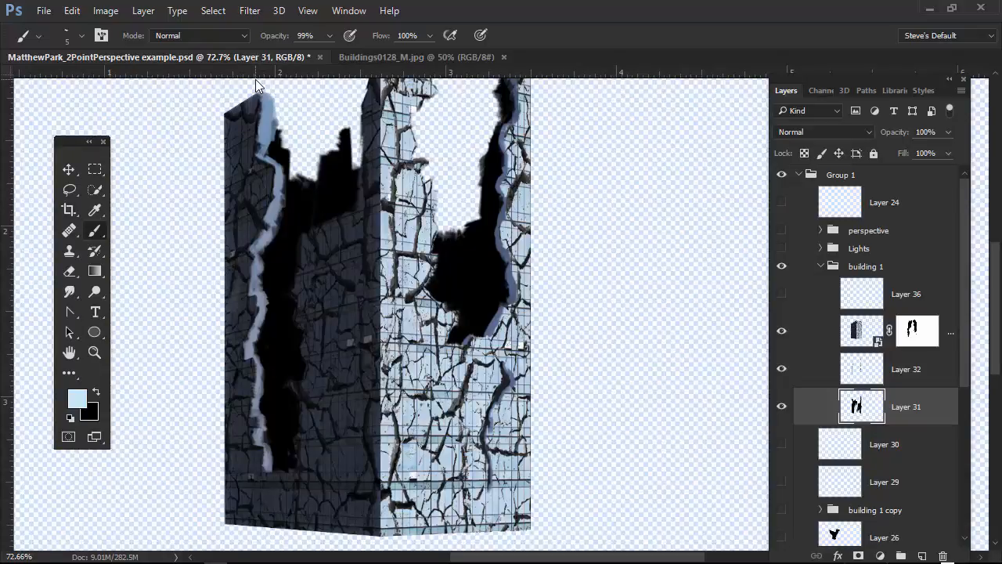
drag(252, 102, 269, 94)
click(781, 406)
click(781, 406)
click(781, 406)
click(781, 407)
key(ctrl+v)
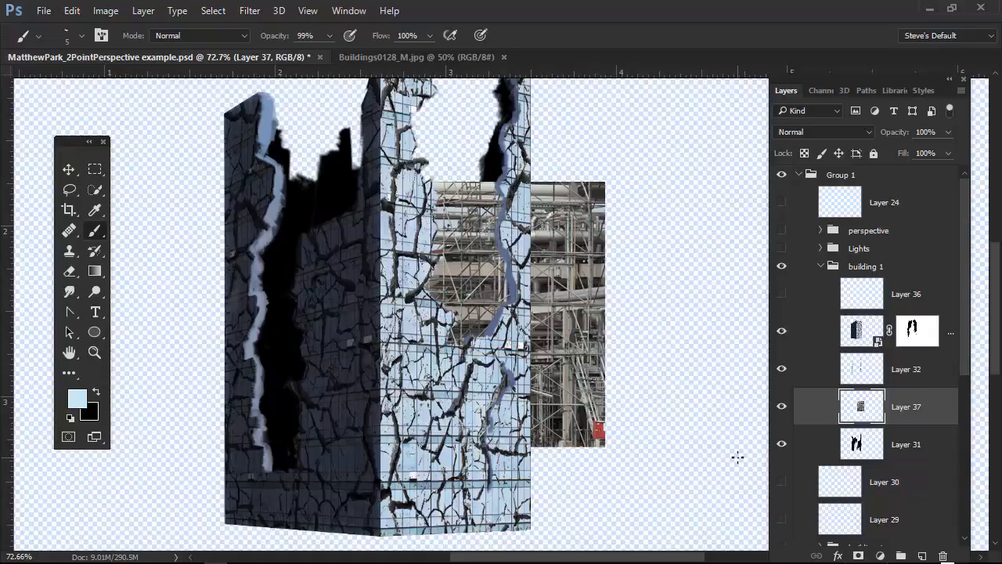
- Boost the pasted scaffolding's contrast with Levels, raising the black input, setting the white input to 220 and darkening the midtones
key(ctrl+l)
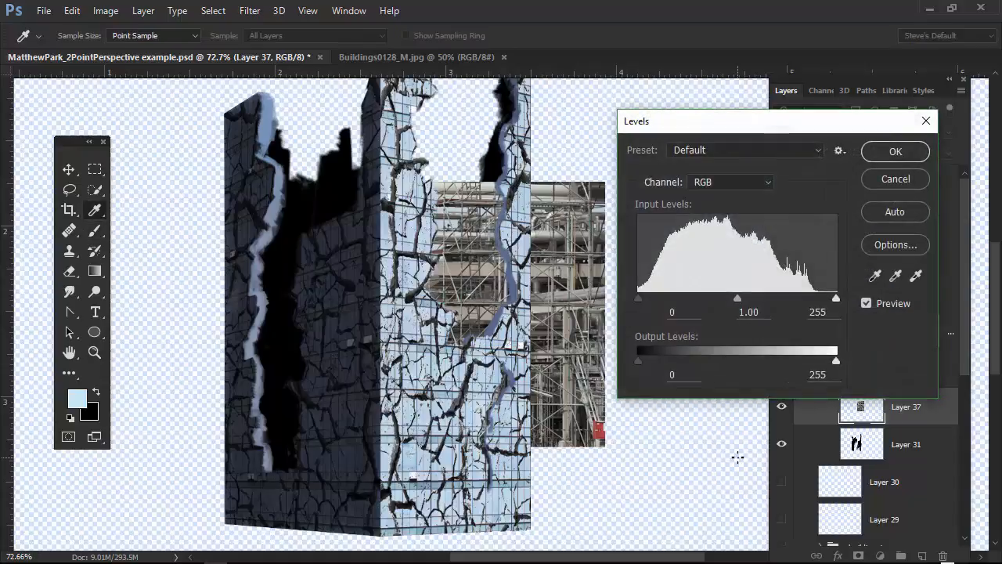
drag(638, 298, 681, 307)
drag(835, 298, 809, 296)
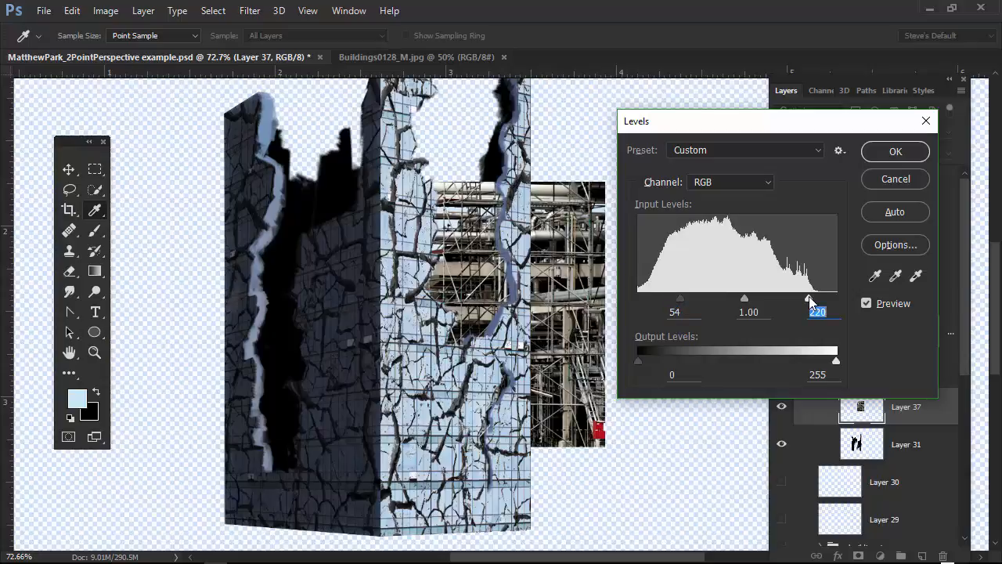
drag(743, 298, 757, 293)
mouse_move(680, 298)
mouse_down()
mouse_move(698, 295)
mouse_move(685, 302)
mouse_up()
click(893, 152)
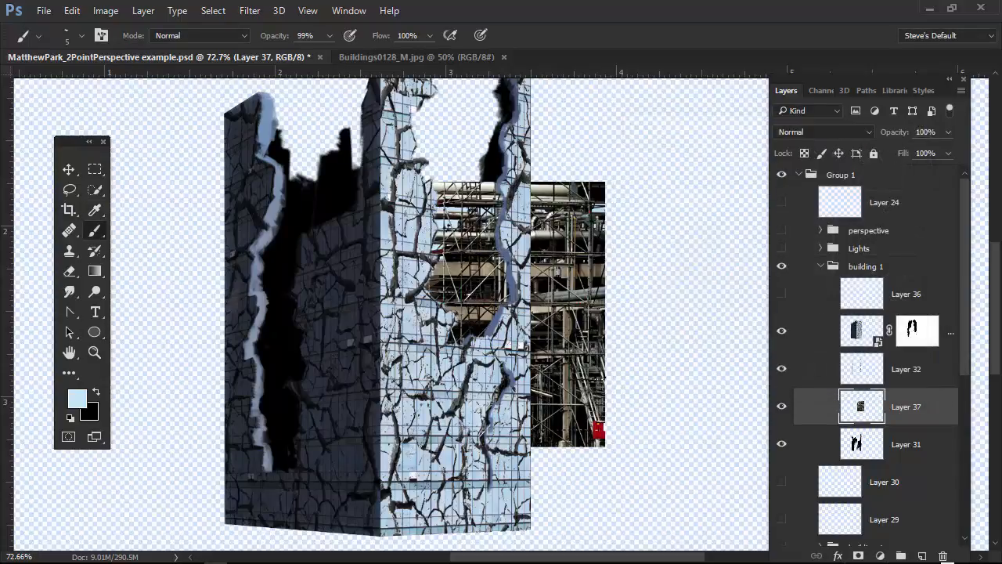
- Move the scaffolding layer behind the broken opening in the building's light-coloured face
key(v)
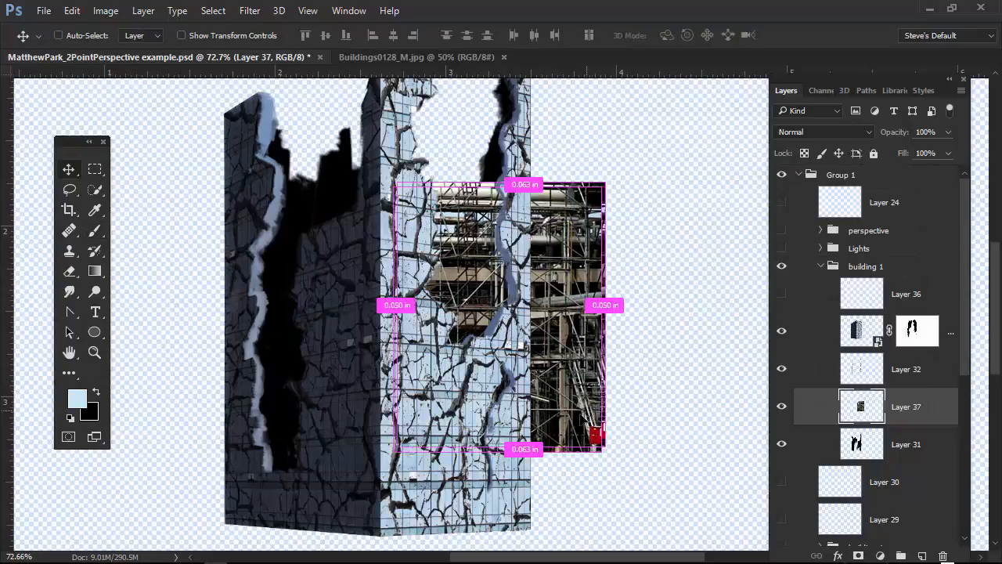
drag(587, 393, 615, 391)
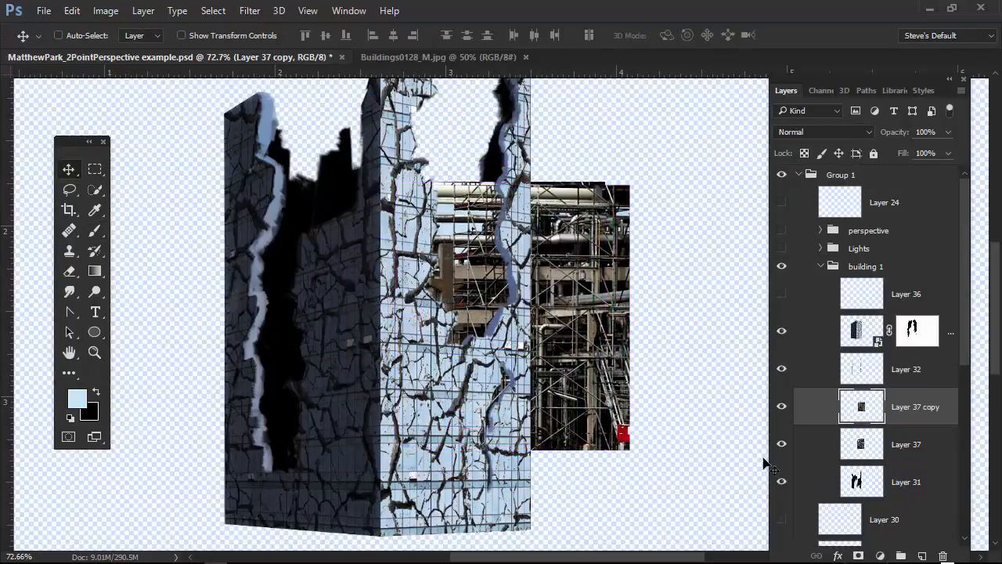
key(ctrl+z)
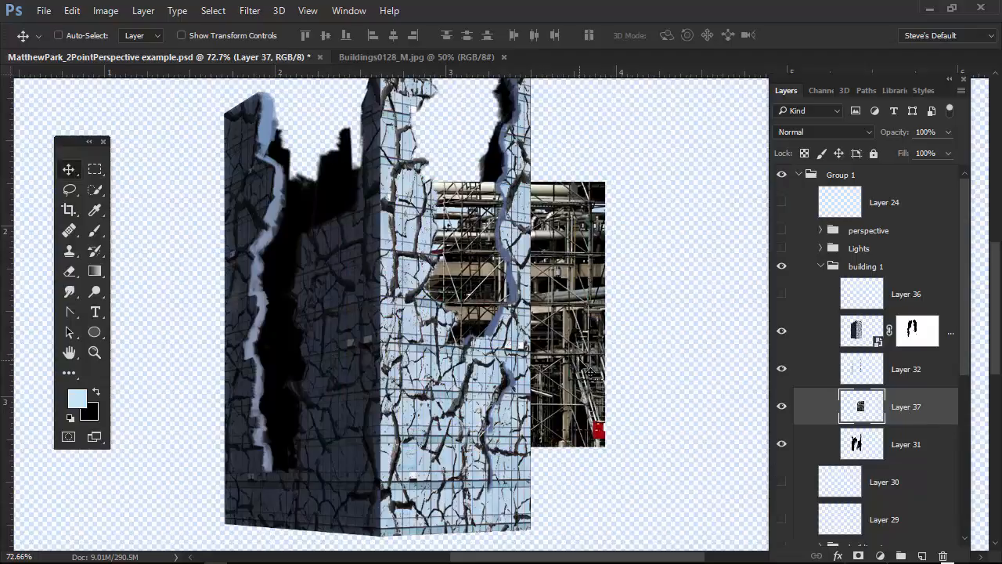
drag(590, 372, 552, 411)
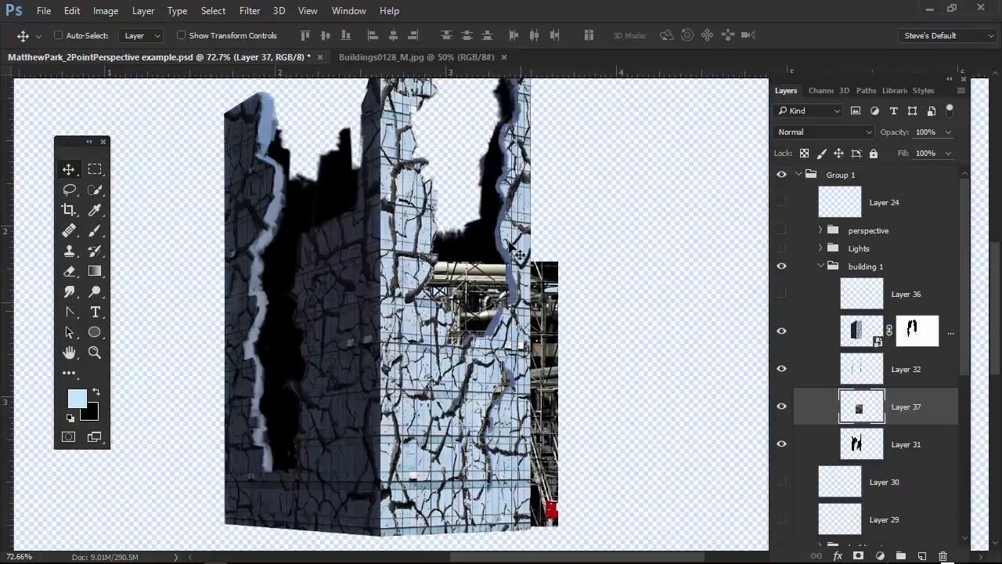
drag(551, 347, 554, 241)
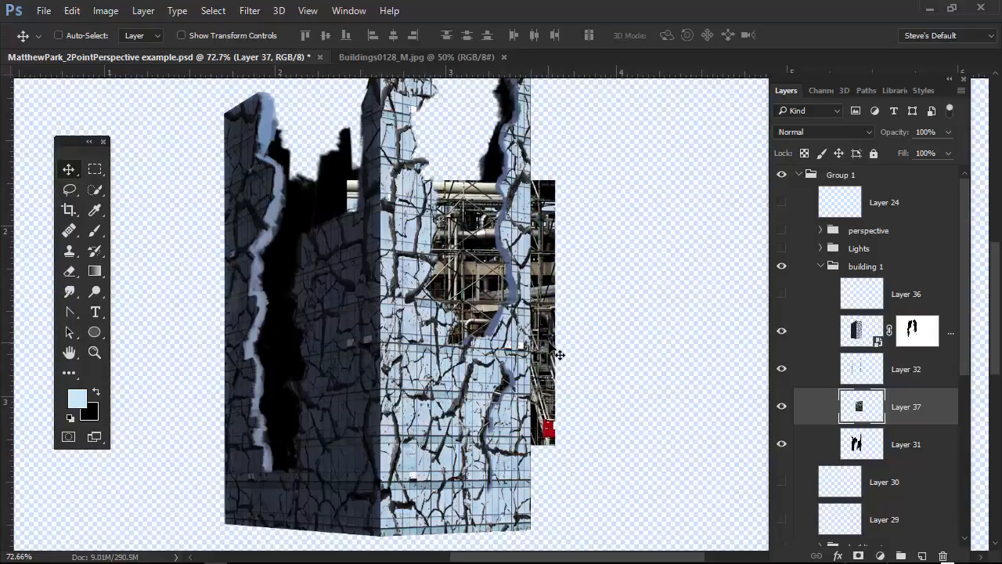
drag(554, 353, 544, 385)
- Convert the scaffolding layer, Layer 37, to a smart object
key(ctrl+t)
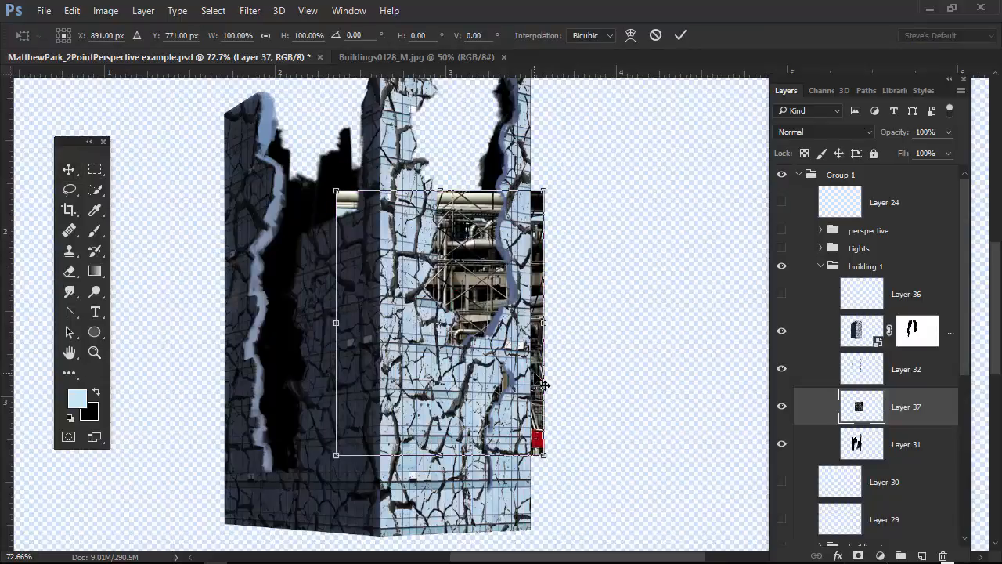
key(Return)
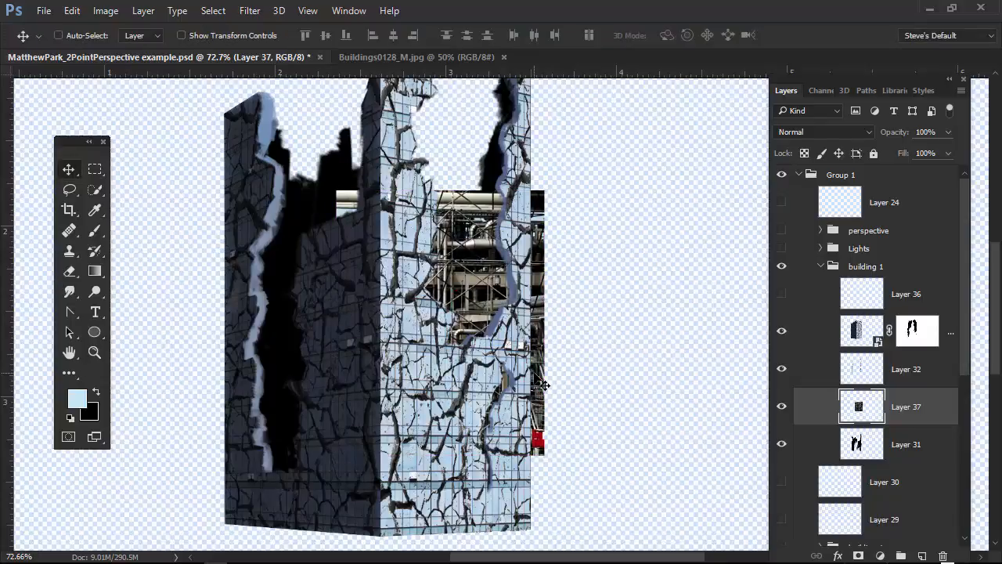
right_click(933, 402)
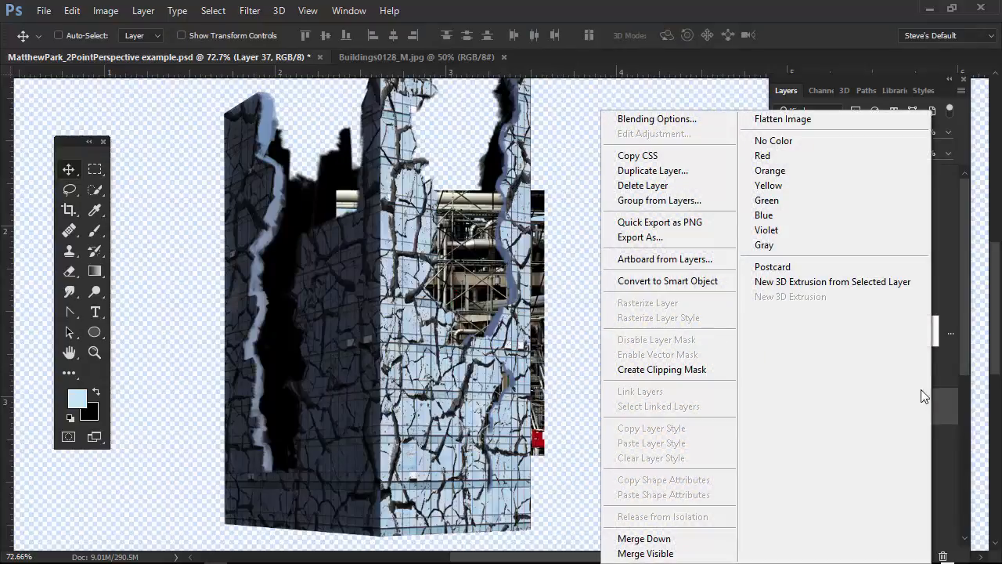
click(689, 281)
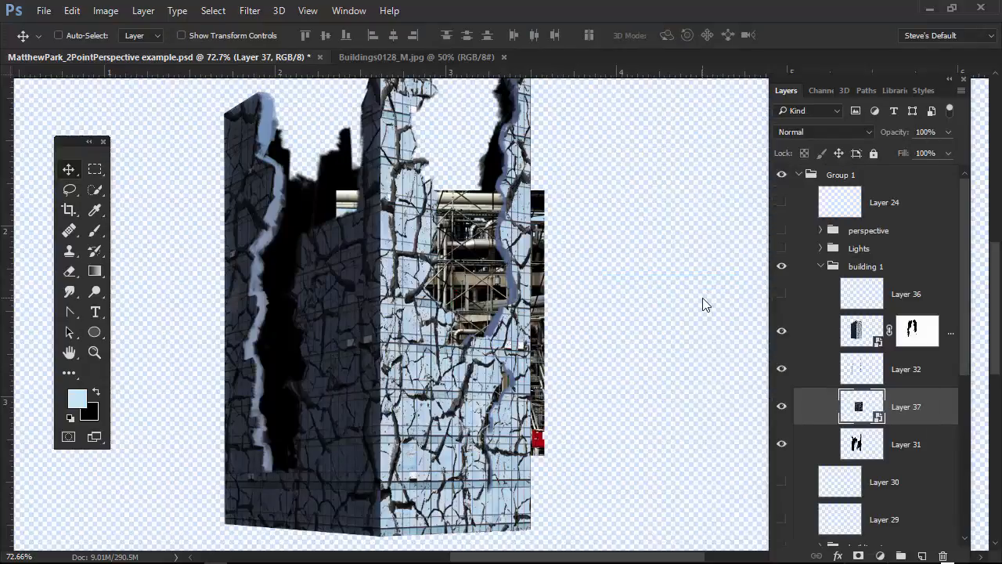
- Scale the scaffolding smart object to about 62% width and 60% height, and position it over the opening in the light face
key(ctrl+t)
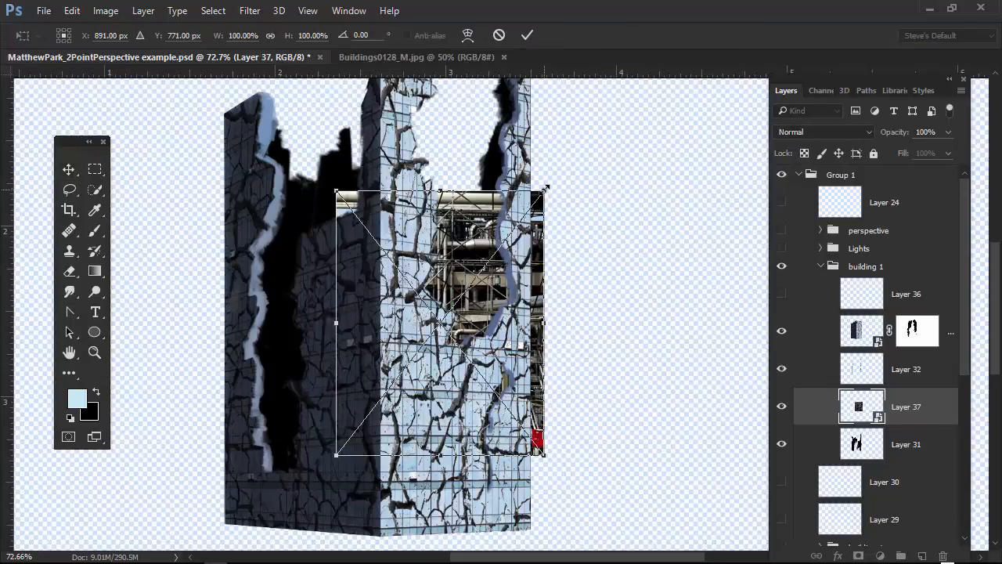
drag(545, 188, 515, 239)
drag(485, 289, 498, 248)
drag(378, 359, 398, 357)
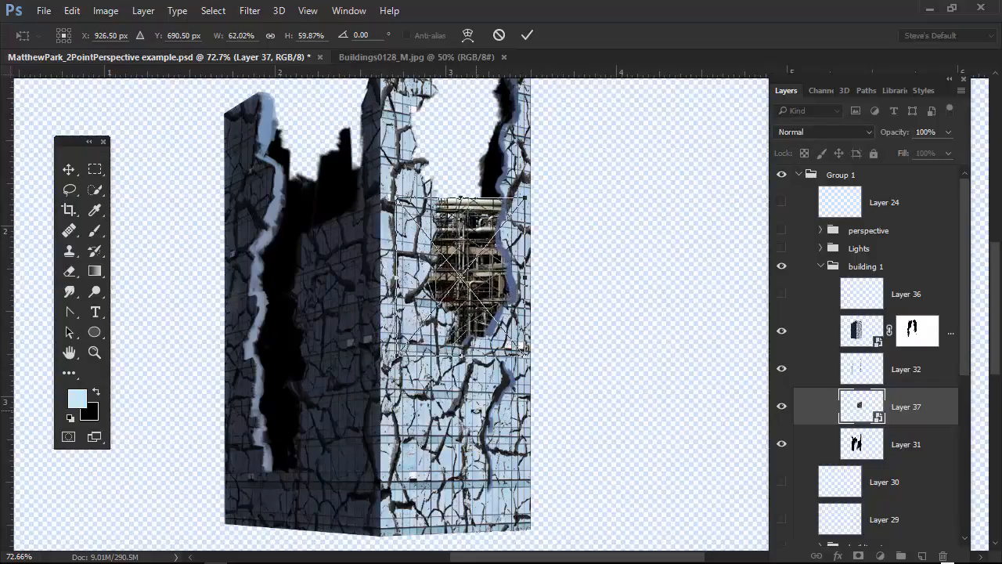
drag(495, 241, 505, 249)
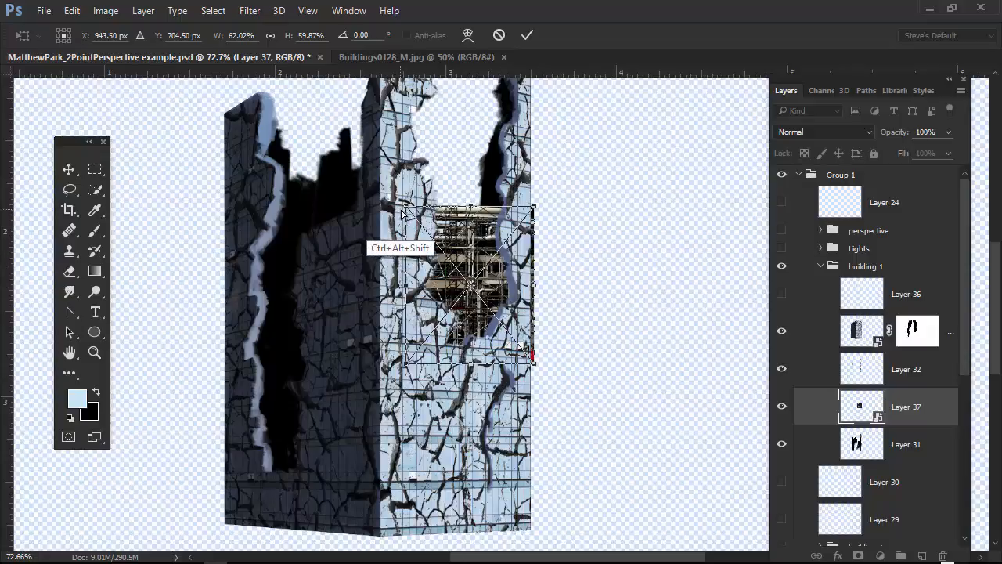
- Taper the scaffolding's left edge to match the wall's perspective and shift the layer slightly upward in the opening
drag(407, 212, 408, 229)
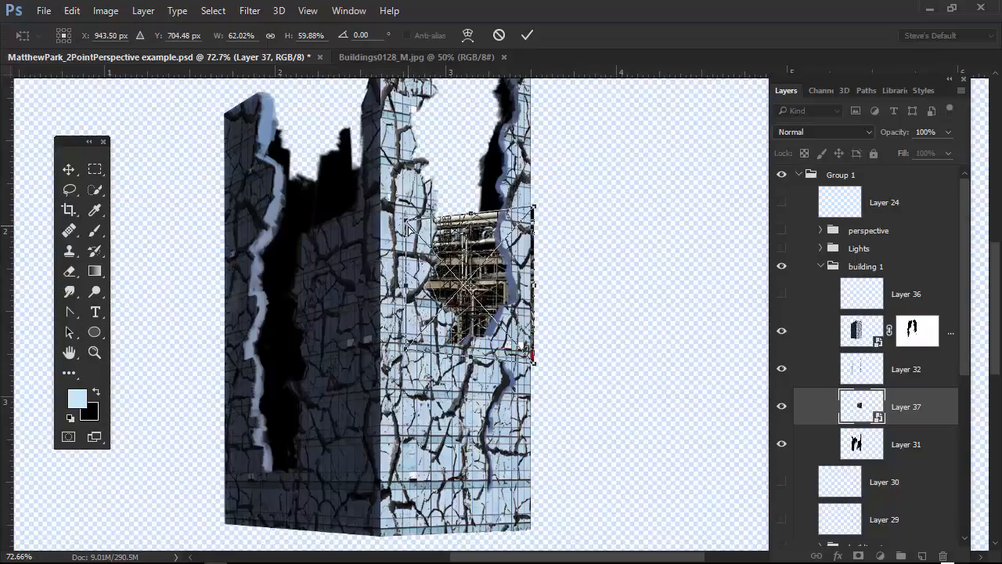
key(Return)
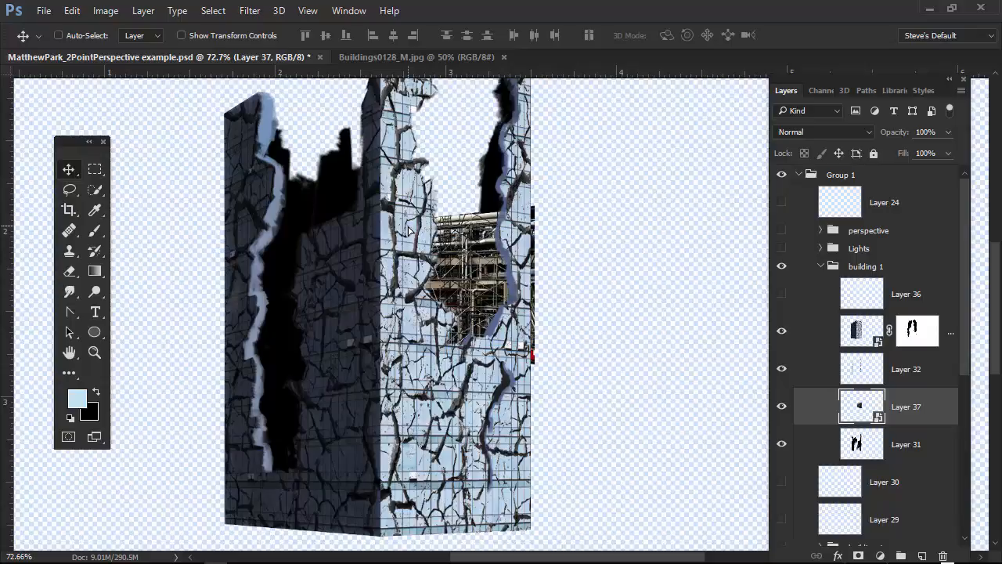
drag(488, 270, 491, 253)
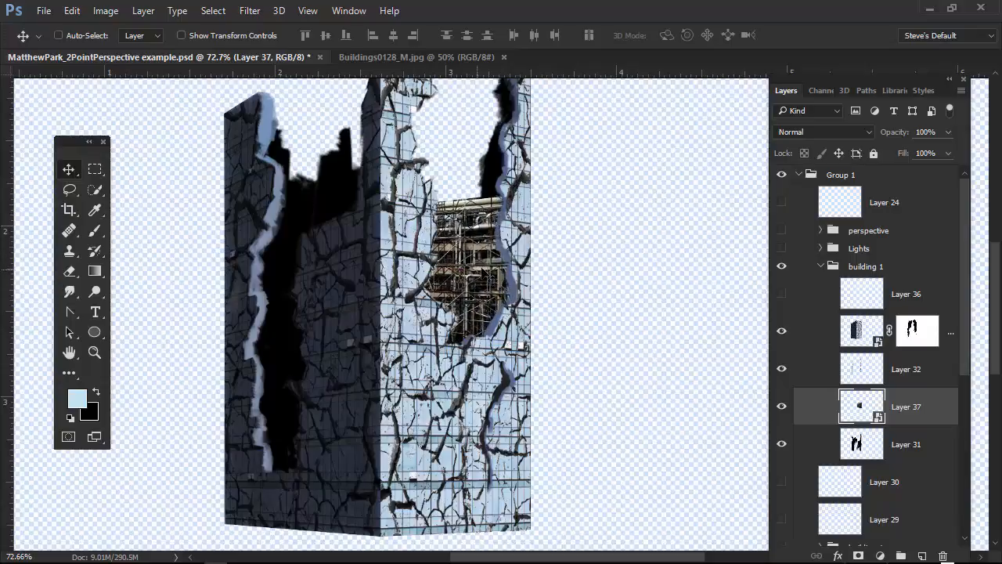
- Check Layer 31's black shapes by toggling its visibility, and clip the scaffolding layer to Layer 31
click(782, 445)
click(782, 445)
click(782, 446)
click(784, 446)
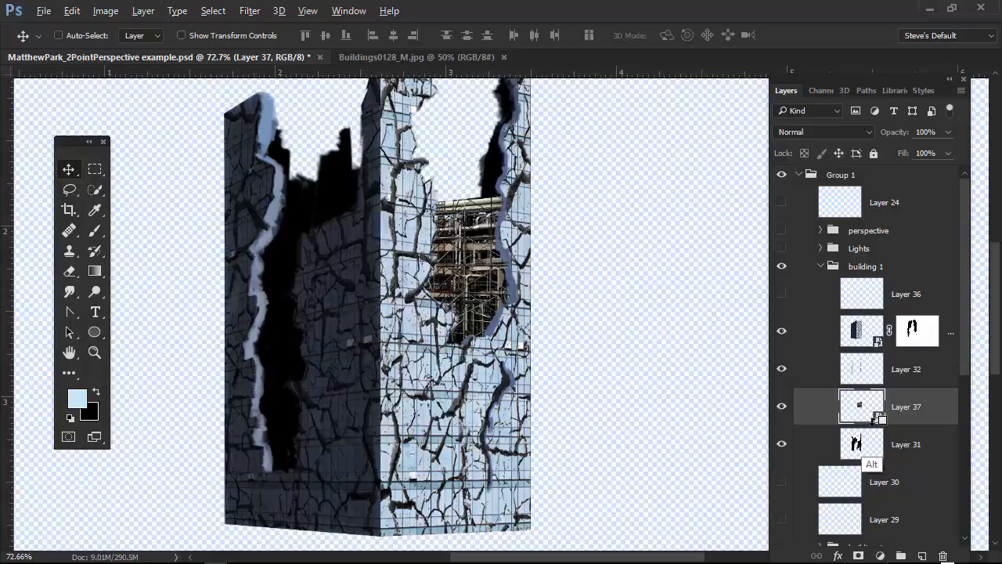
alt+click(873, 425)
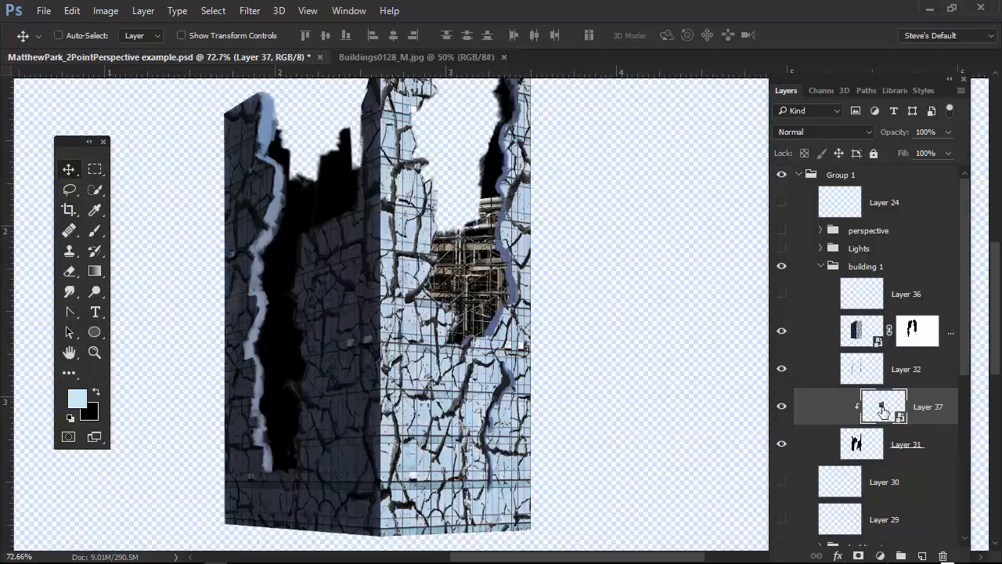
- Darken the clipped scaffolding smart object with a Levels adjustment, setting the midtone input to 0.69
key(ctrl)
key(ctrl+l)
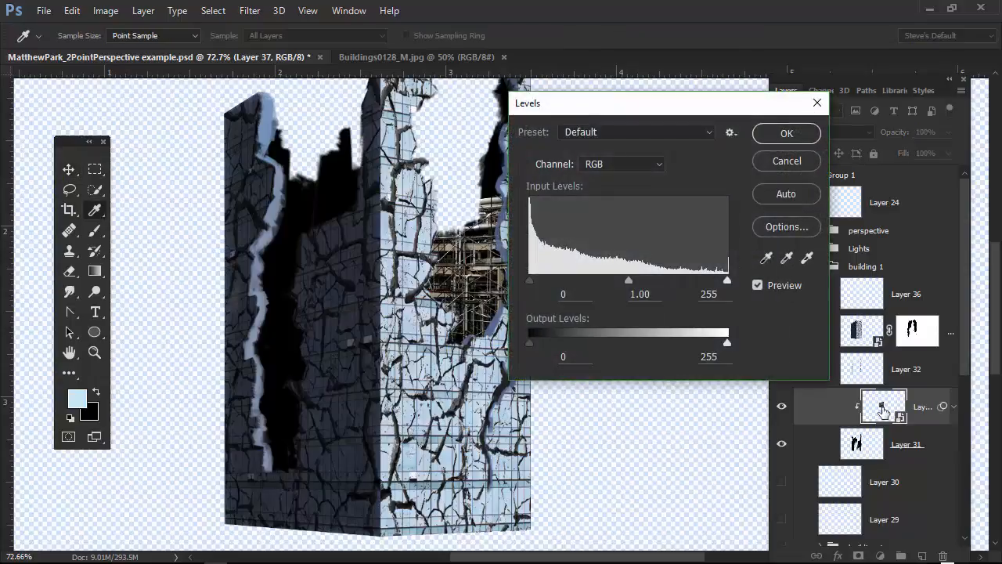
drag(686, 103, 803, 108)
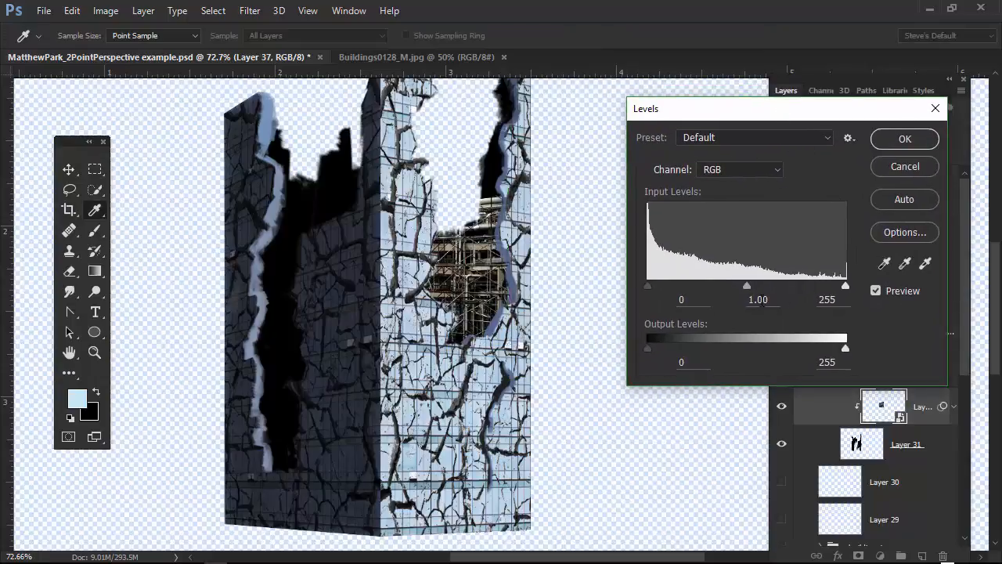
drag(748, 287, 757, 286)
drag(767, 285, 771, 288)
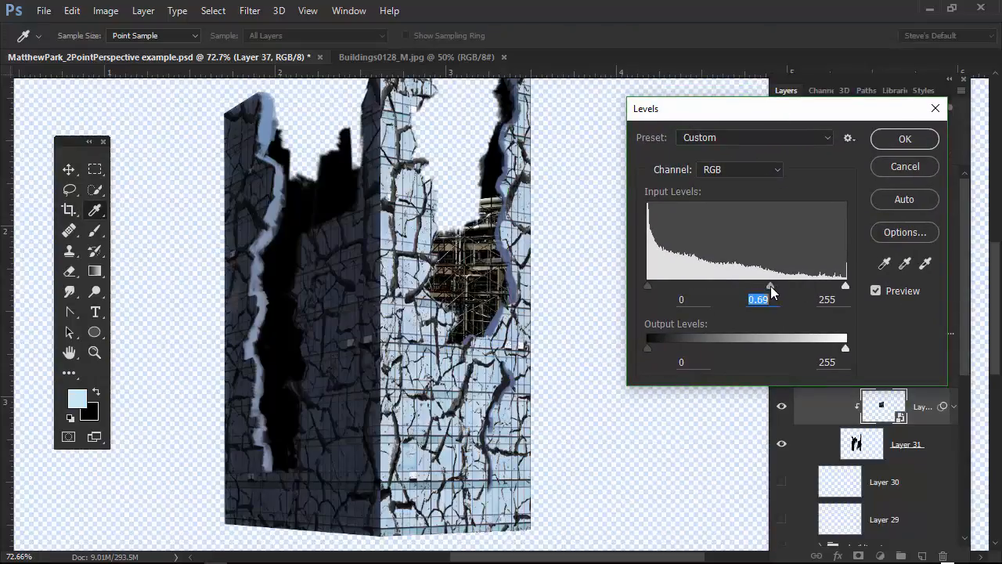
click(905, 139)
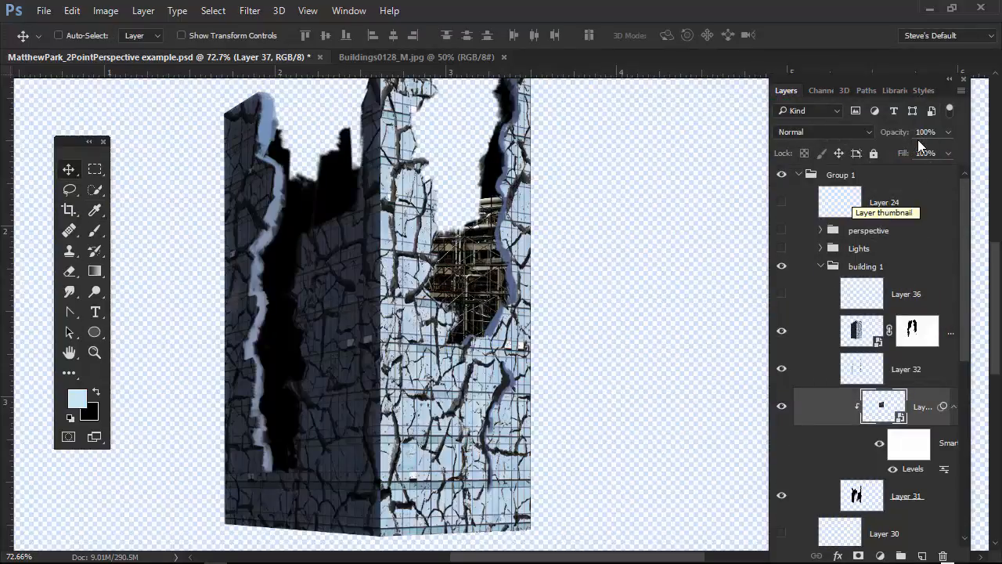
- Switch back to Bridge and open Scrapyard0105_2_S.jpg from the debris folder in Photoshop
key(ctrl+alt+o)
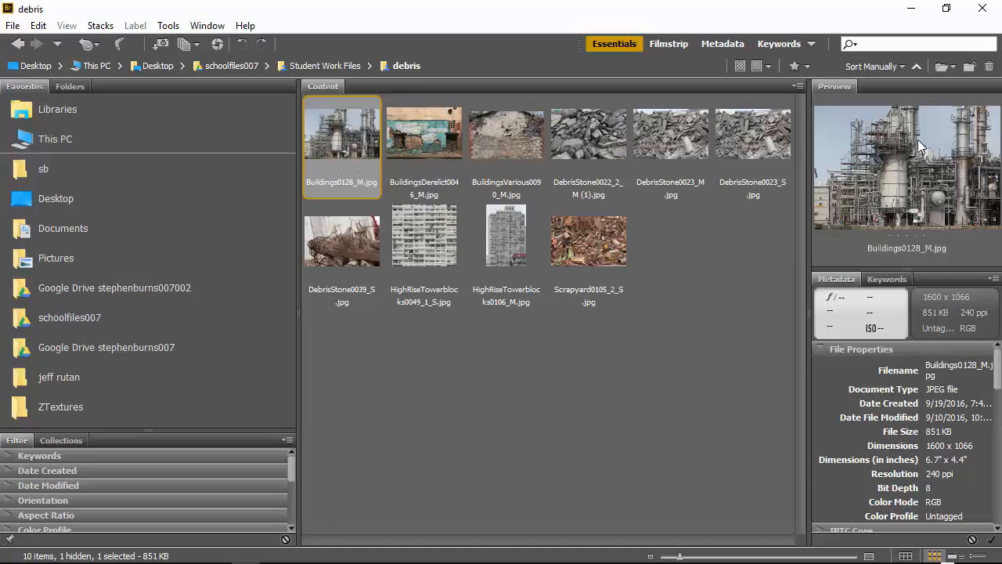
click(599, 247)
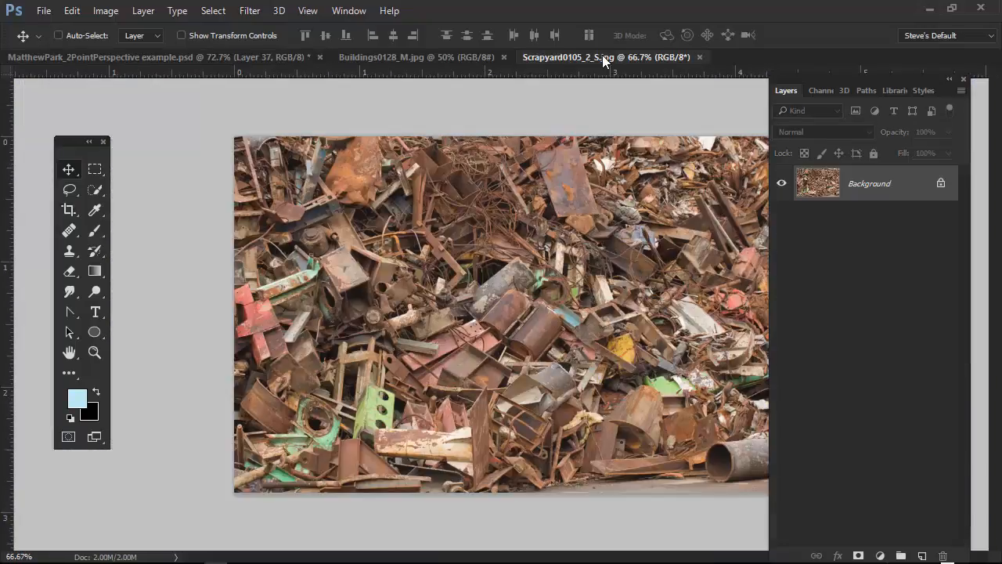
- Float the Scrapyard0105_2_S.jpg document in its own window and close it
drag(601, 56, 621, 126)
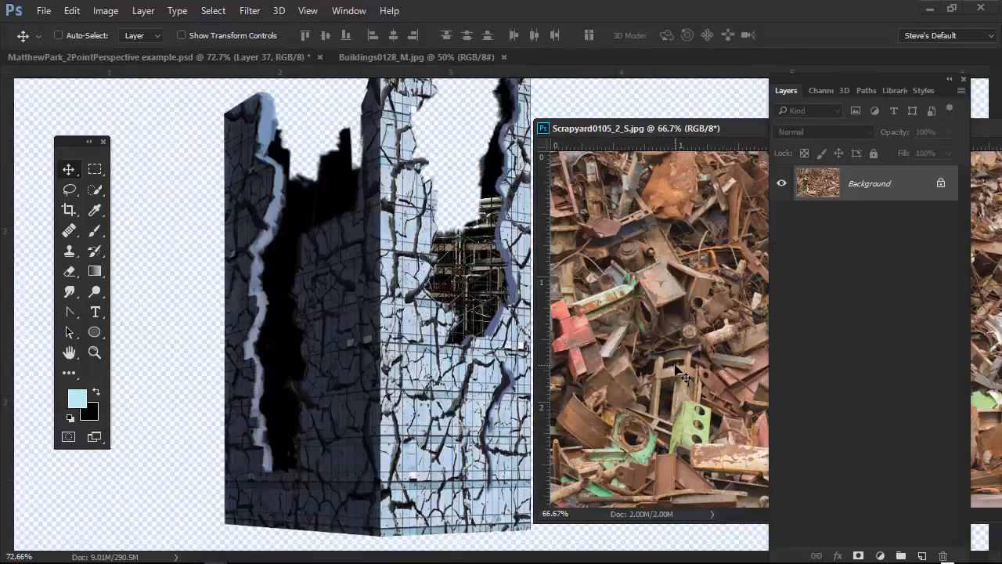
drag(693, 132, 230, 172)
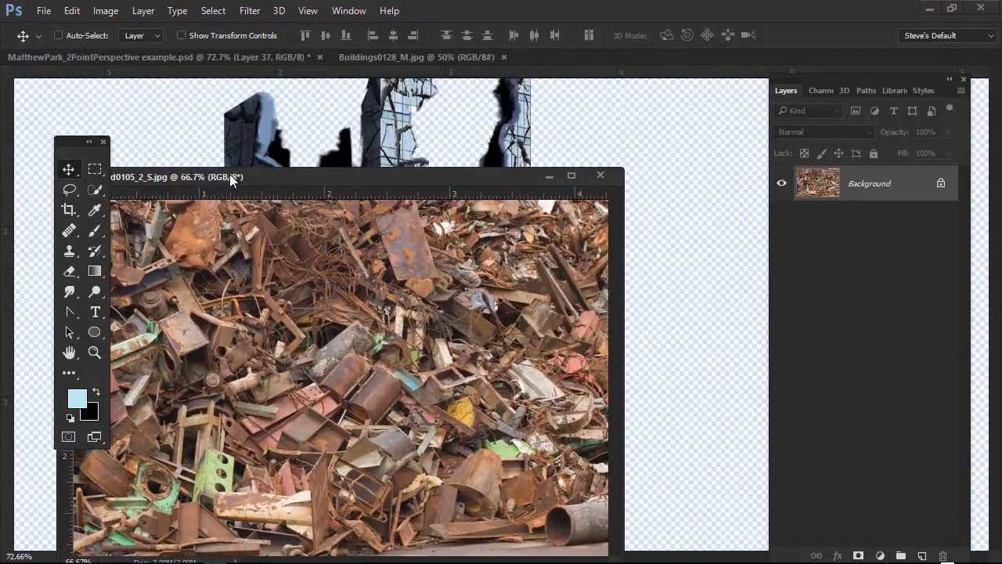
click(599, 174)
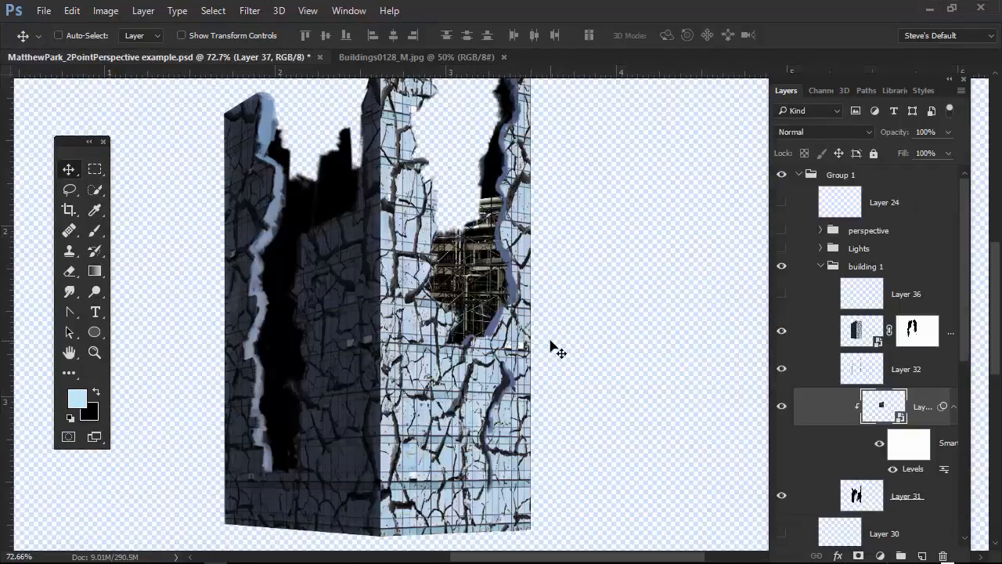
- Switch to Bridge, shrink its window to reveal the scene, and place Scrapyard0105_2_S.jpg into the building document
key(alt+Tab)
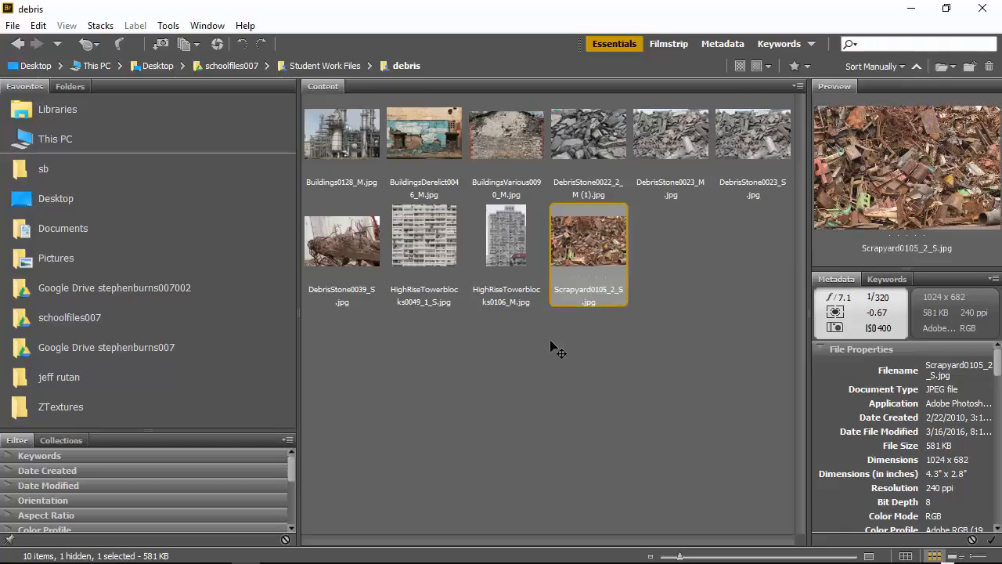
click(946, 9)
drag(792, 25, 741, 292)
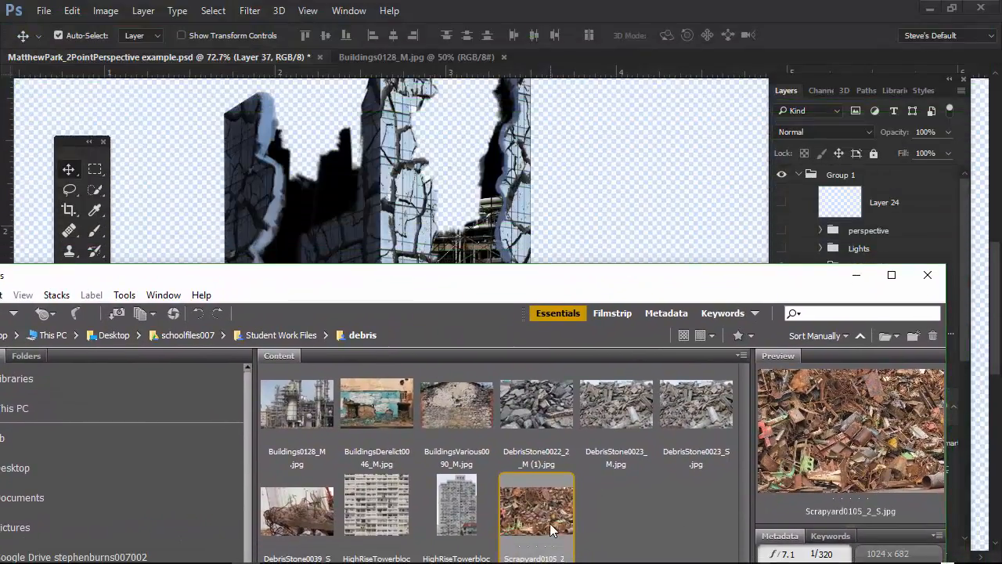
drag(551, 523, 475, 221)
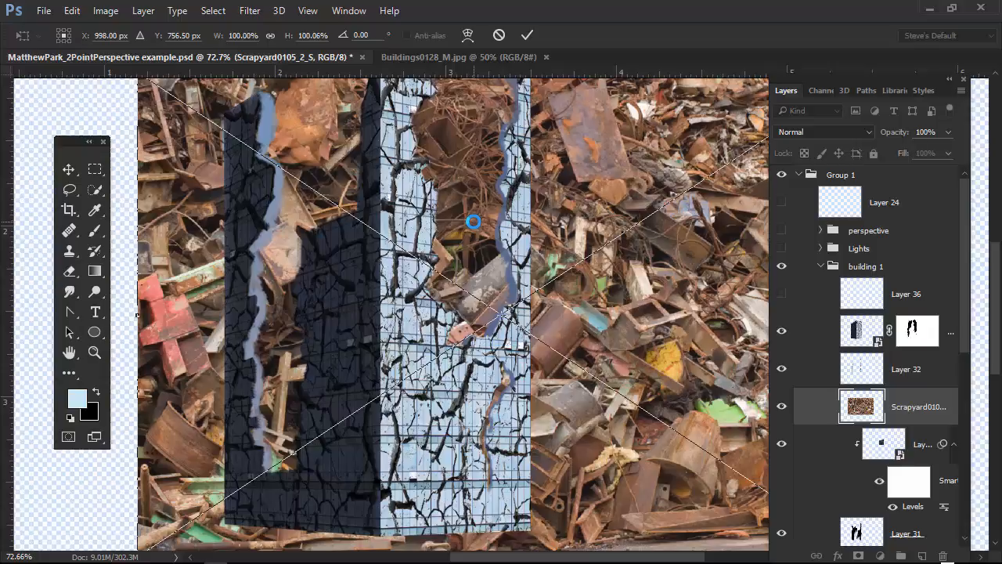
- Scale the placed scrapyard image to about 18% width and 26% height and position it over the light wall's broken opening
drag(510, 251, 526, 290)
drag(154, 116, 157, 119)
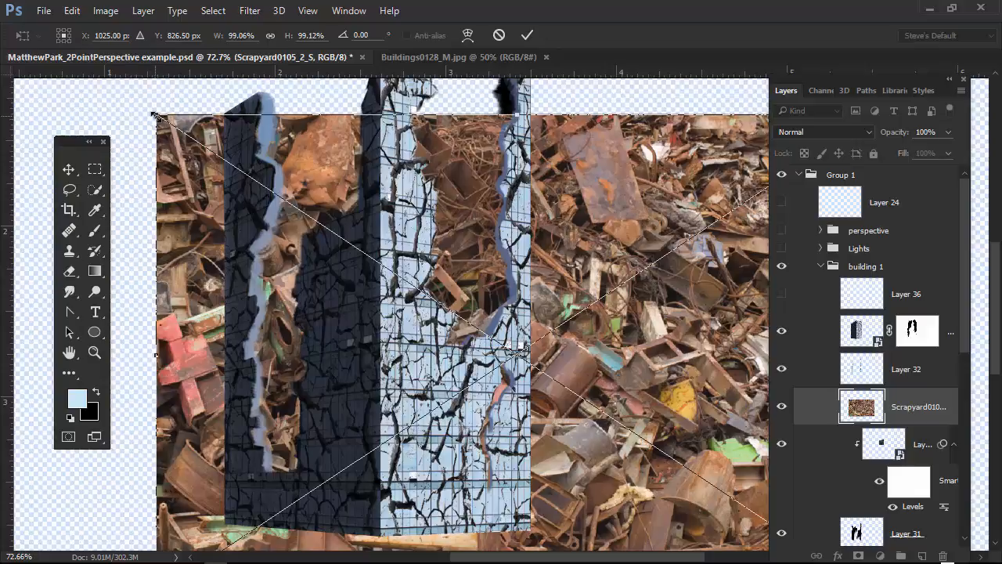
drag(155, 116, 449, 270)
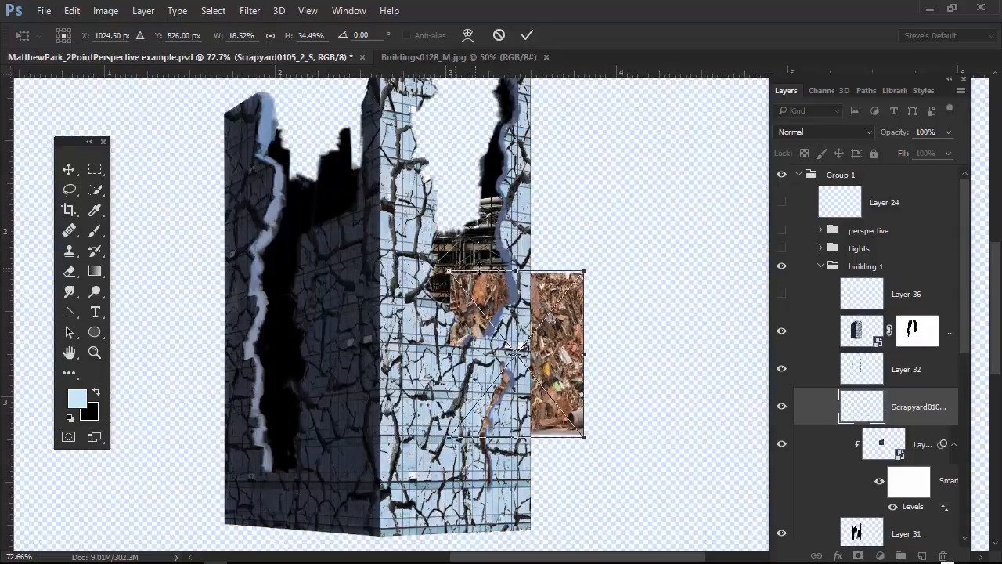
drag(556, 385, 508, 367)
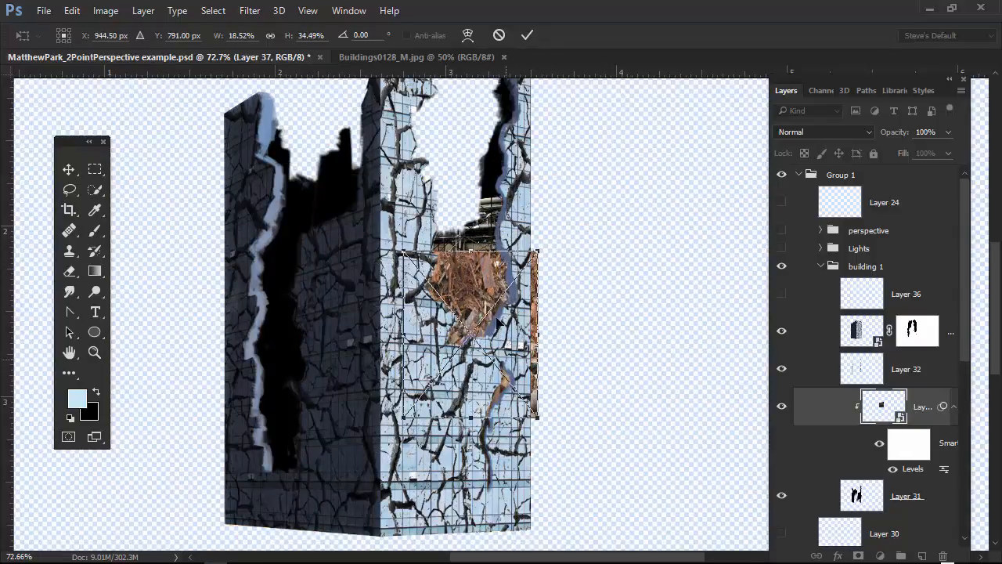
drag(497, 320, 476, 317)
drag(518, 250, 515, 289)
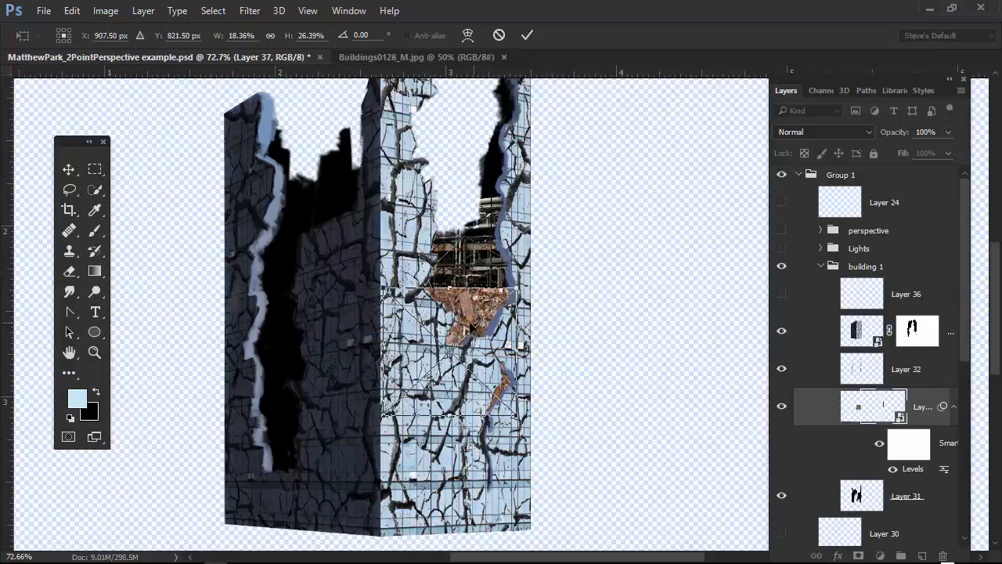
drag(476, 327, 487, 266)
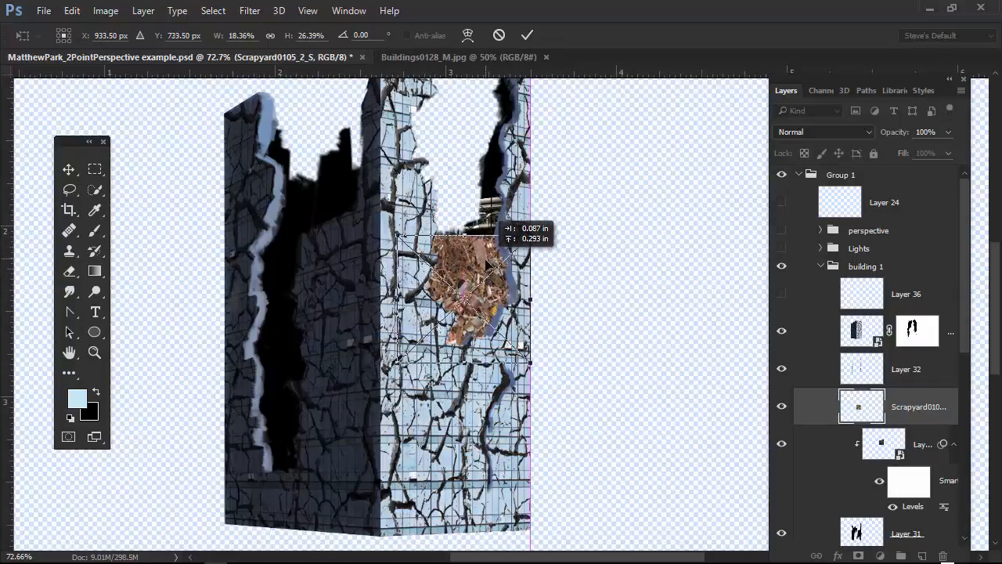
- Rotate, flip and refit the scrapyard image over the opening at about 15.65% width, -32.12% height and 0.57°, and commit the placement
drag(527, 234, 456, 379)
drag(464, 423, 393, 384)
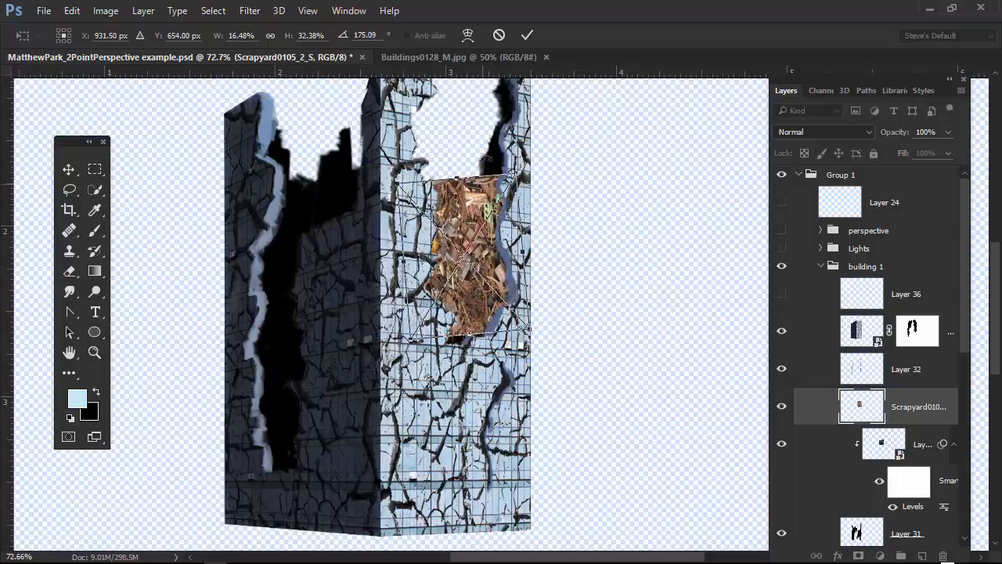
drag(532, 161, 440, 408)
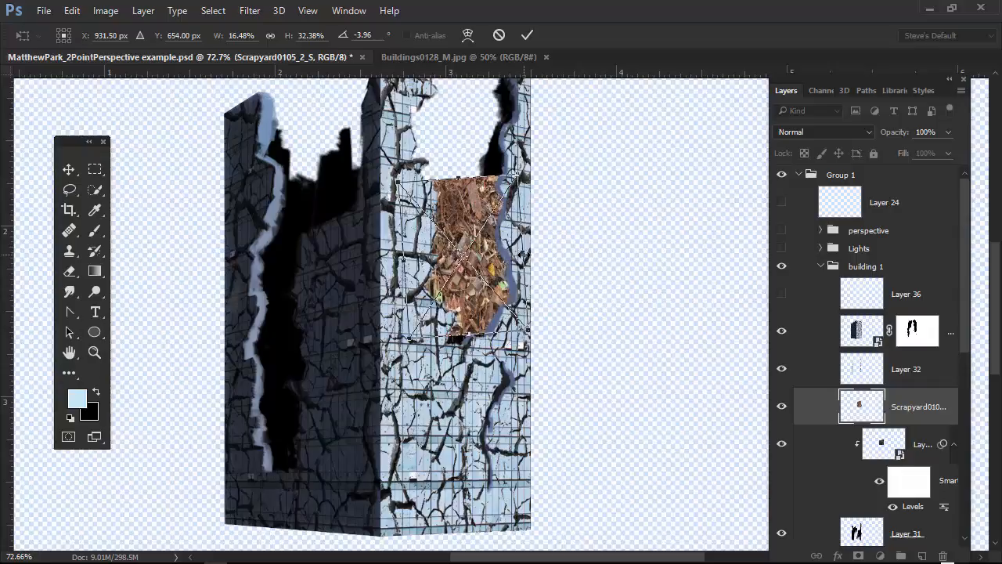
drag(403, 261, 472, 298)
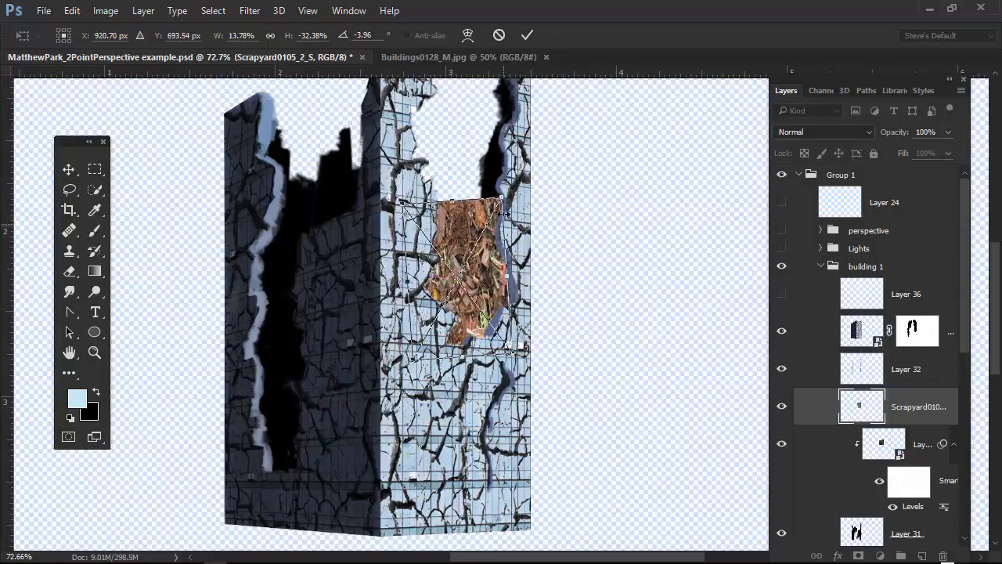
drag(502, 199, 517, 199)
mouse_move(475, 293)
mouse_down()
mouse_move(486, 257)
mouse_move(479, 288)
mouse_up()
mouse_move(558, 261)
mouse_down()
mouse_move(559, 278)
mouse_move(555, 270)
mouse_up()
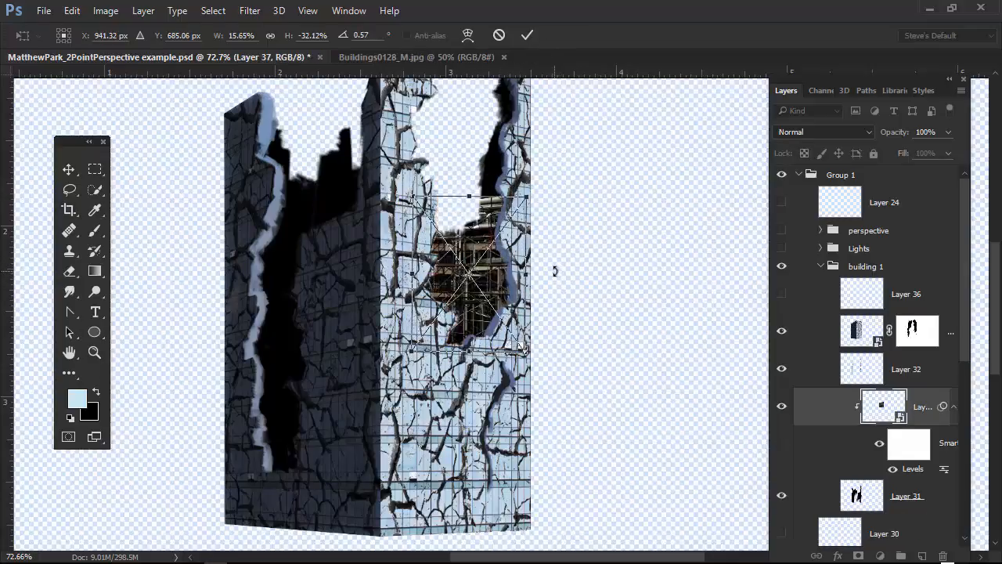
key(Return)
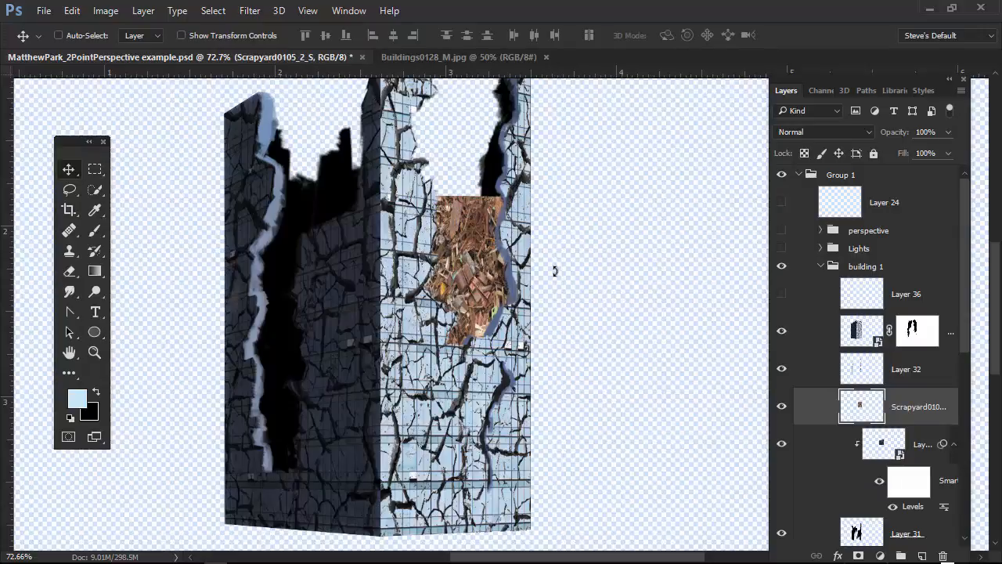
- Clip the scrapyard layer to Layer 31 and set it to Overlay, comparing the opening with the layer hidden and shown
alt+click(914, 423)
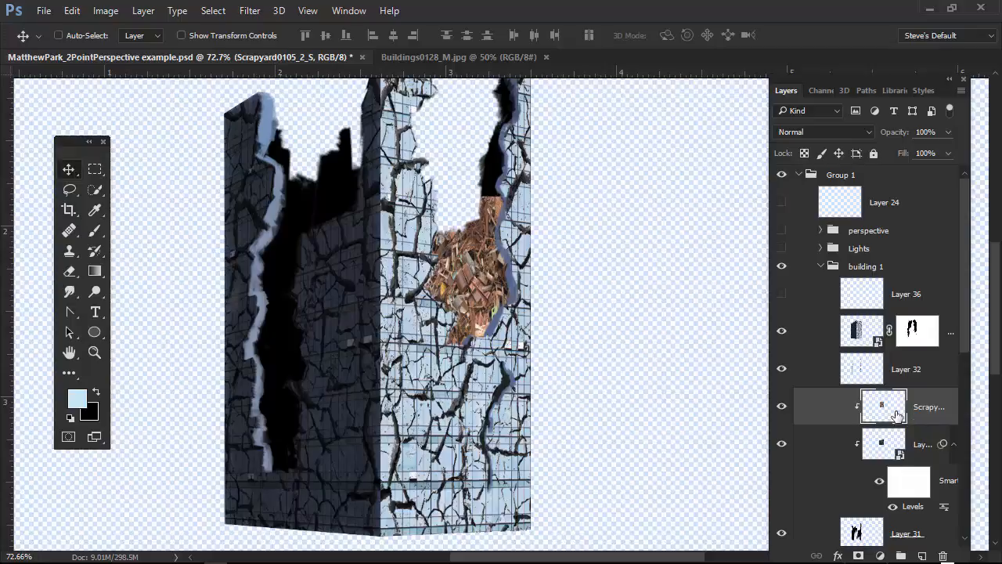
click(869, 132)
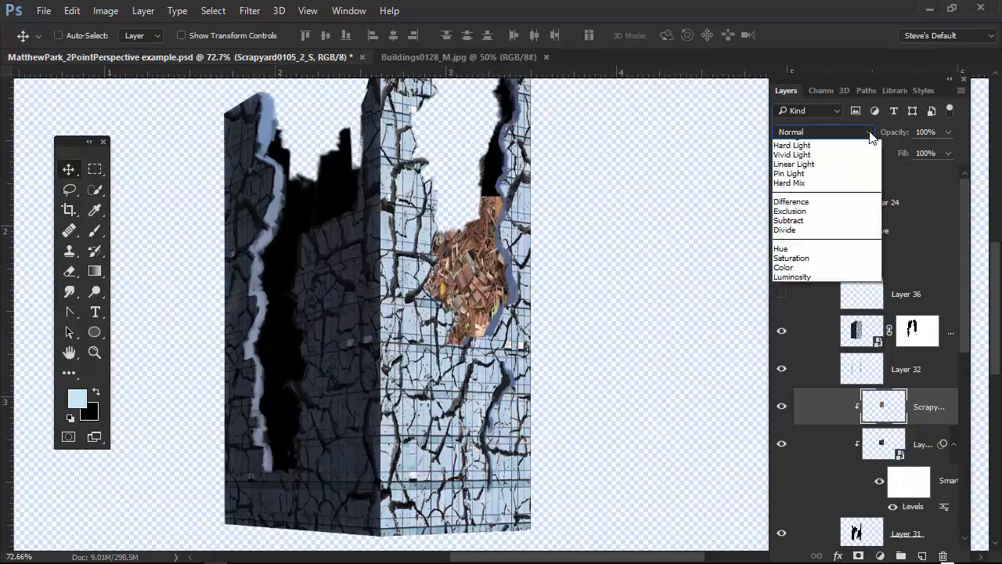
click(809, 288)
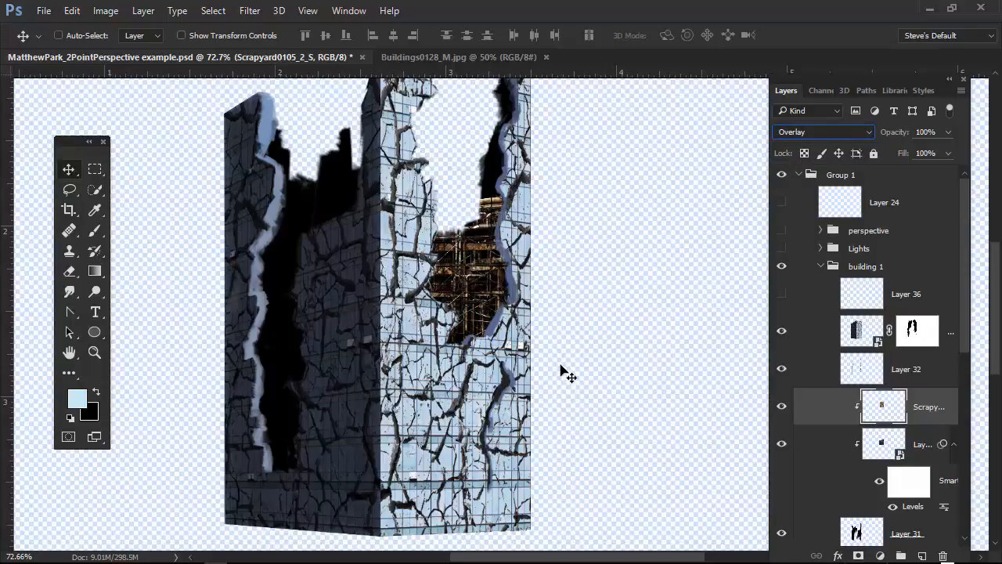
key(alt)
scroll(476, 263, up, 5)
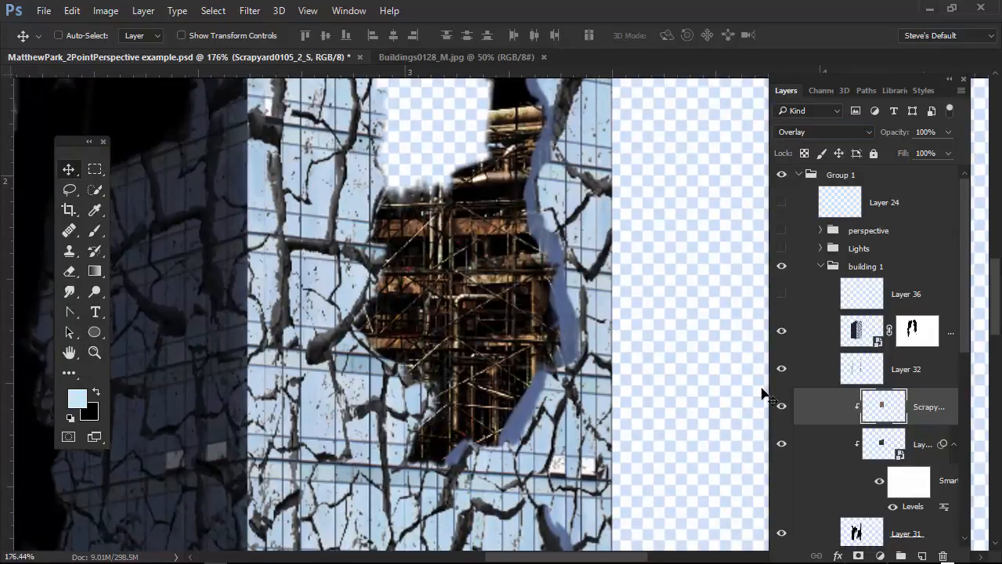
click(781, 407)
click(781, 407)
- Try the Multiply, Color Burn, Lighten and Soft Light blend modes on the scrapyard layer
click(867, 131)
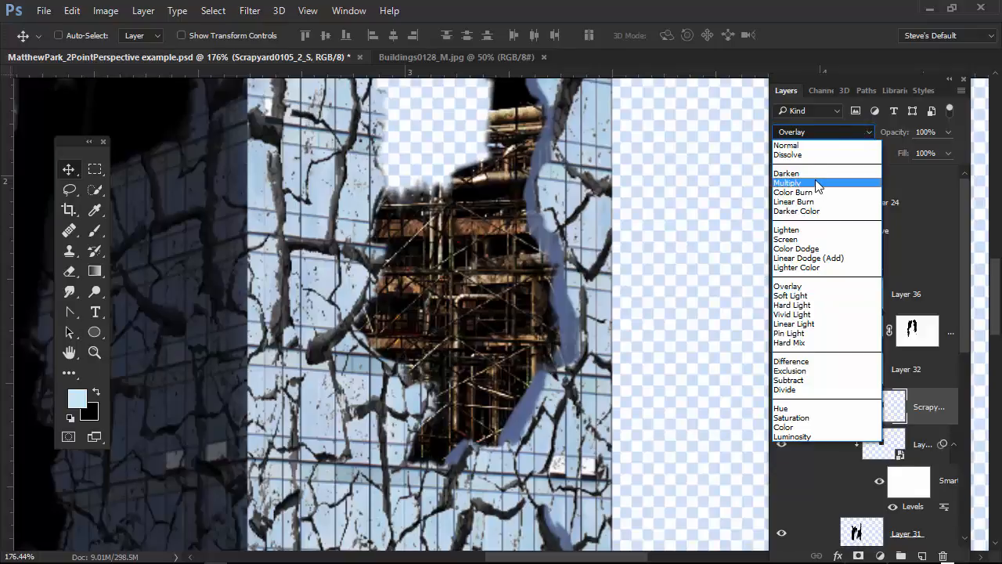
click(816, 183)
click(862, 133)
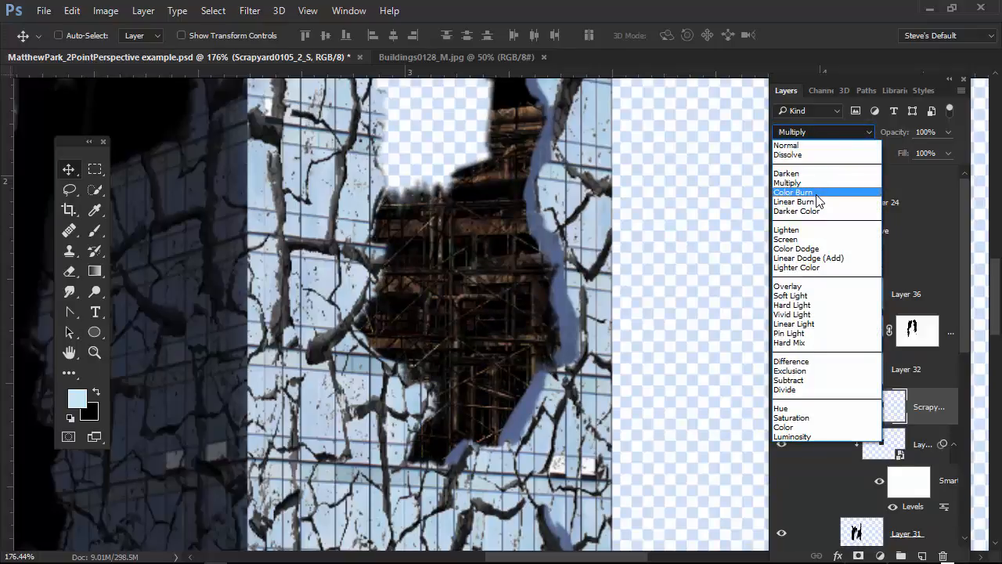
click(816, 192)
click(866, 133)
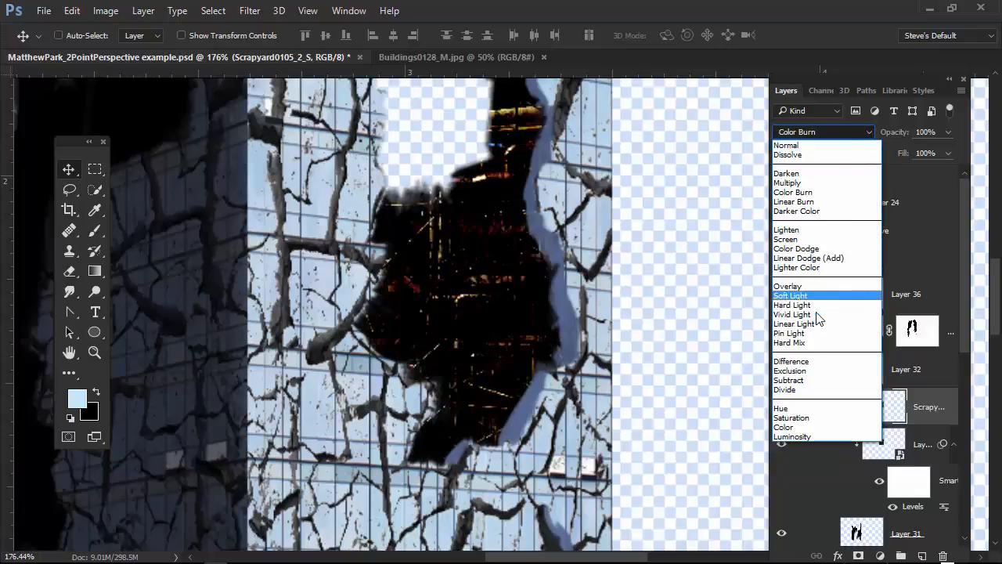
click(810, 232)
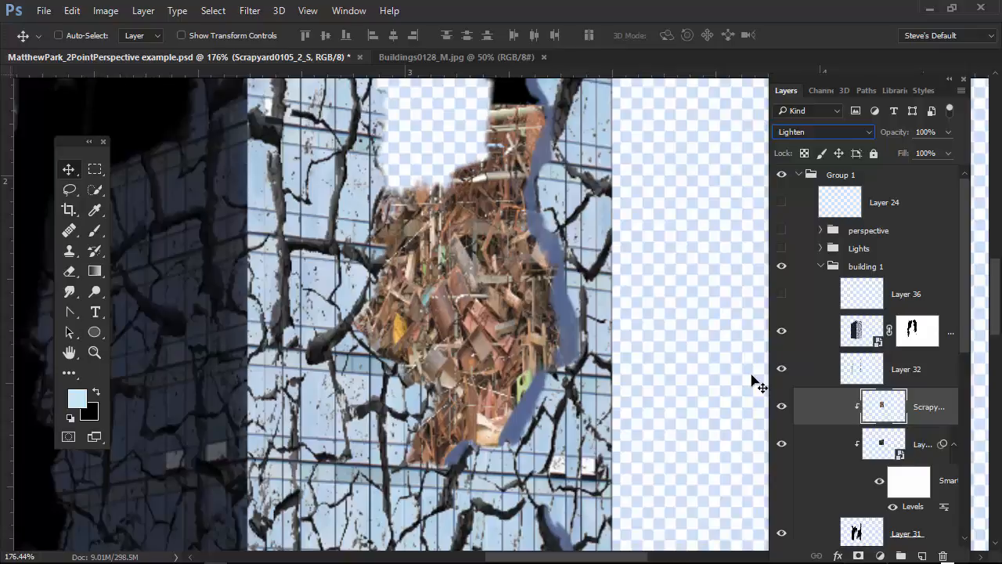
click(869, 133)
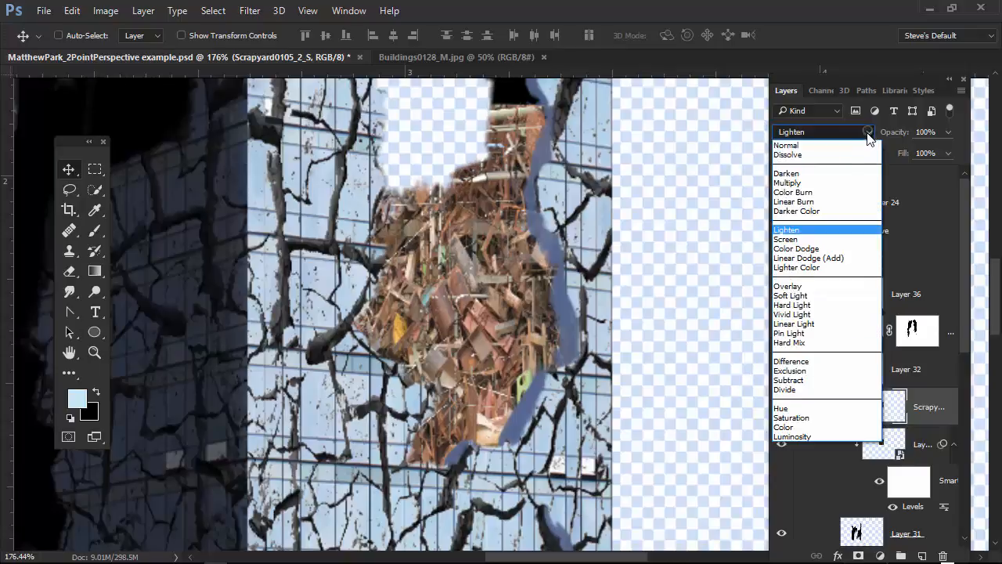
click(814, 301)
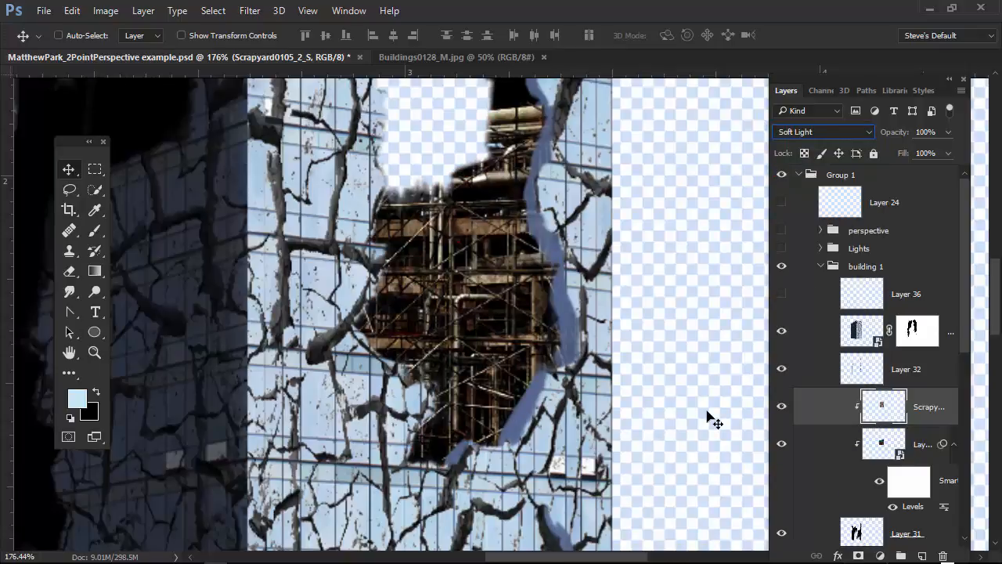
- Set the scrapyard layer's blend mode to Hard Light and lower its opacity to 80%
click(867, 134)
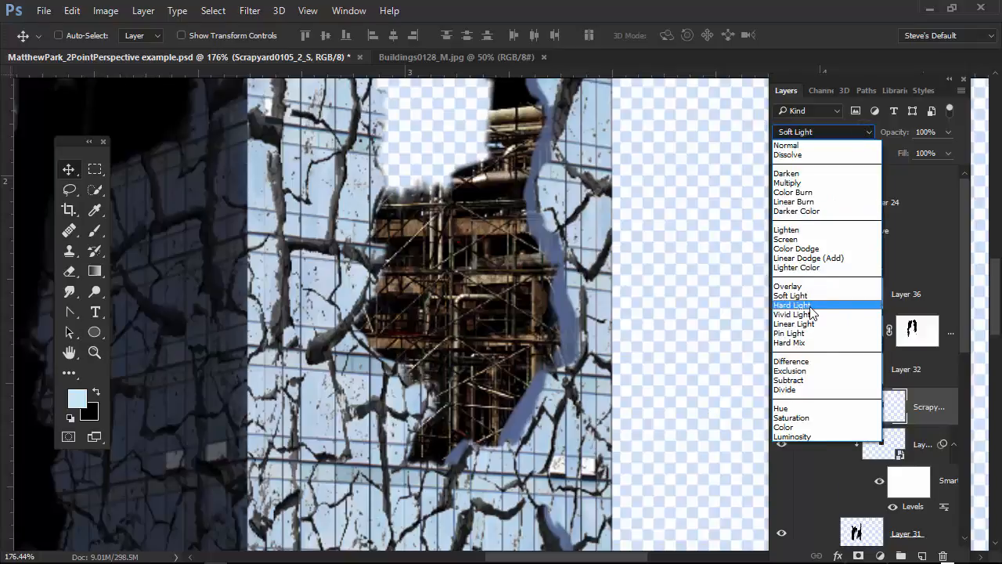
click(810, 305)
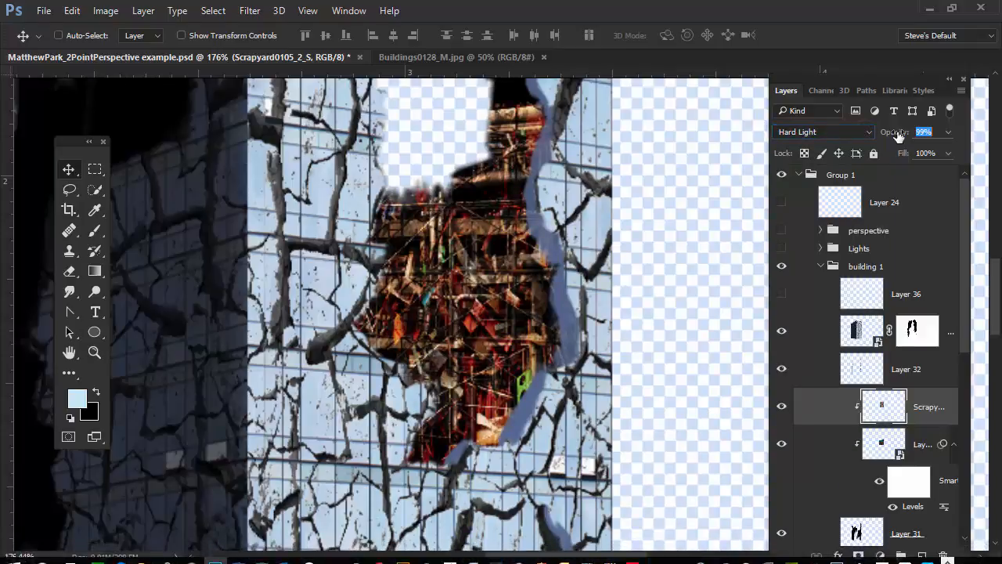
drag(896, 133, 883, 141)
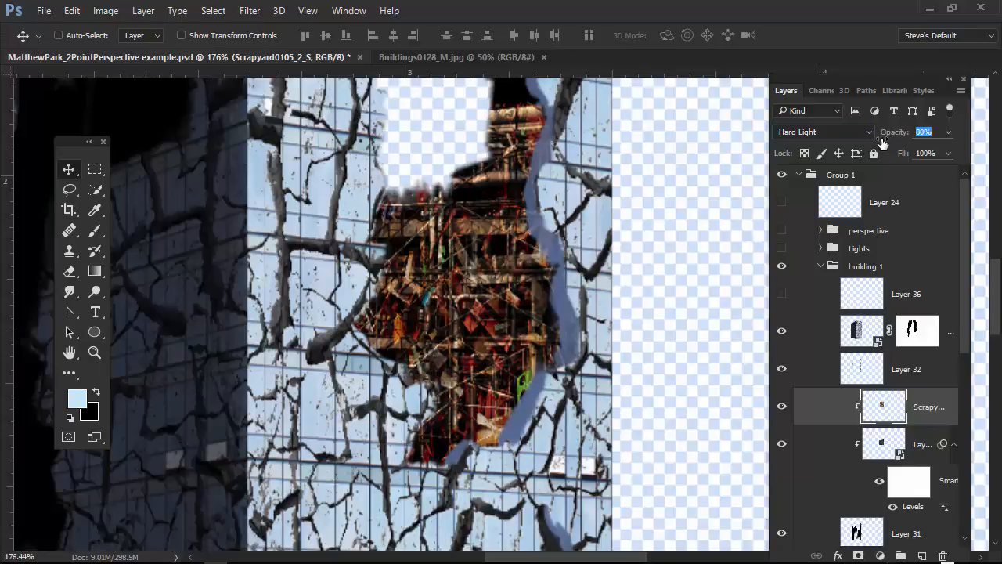
- Switch back to Bridge's debris folder and move its window up to reveal all the texture thumbnails
scroll(592, 495, down, 3)
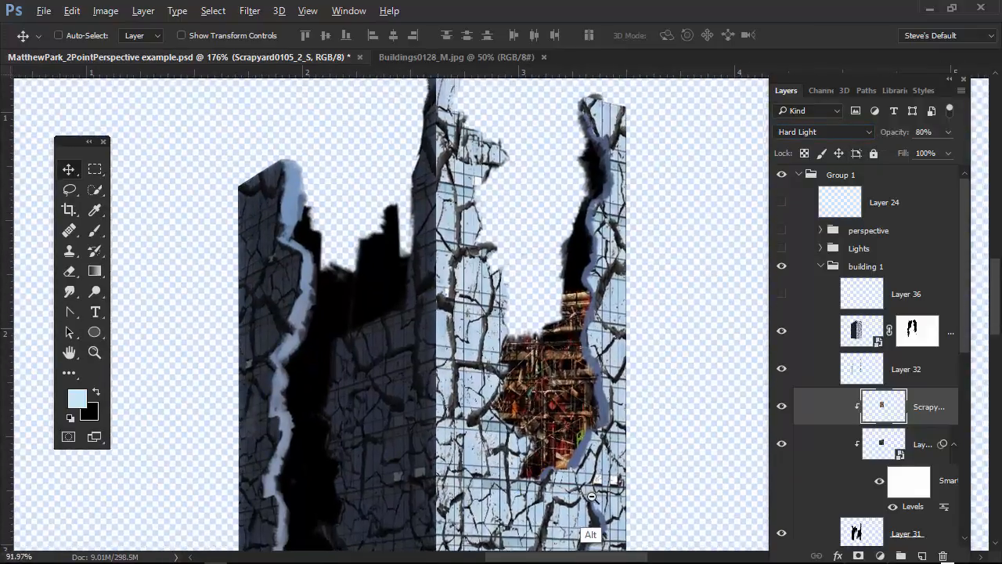
scroll(591, 495, up, 2)
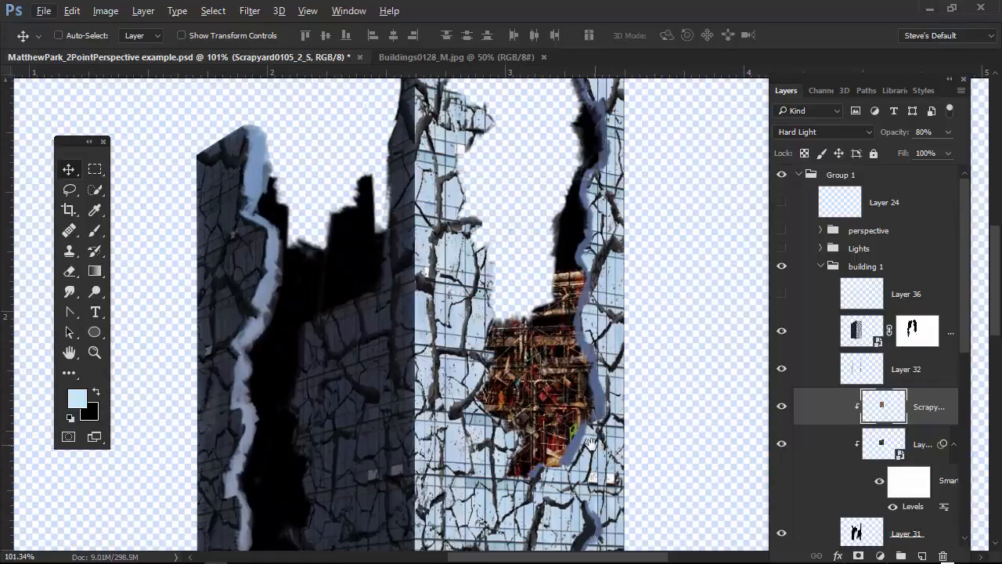
scroll(591, 444, up, 3)
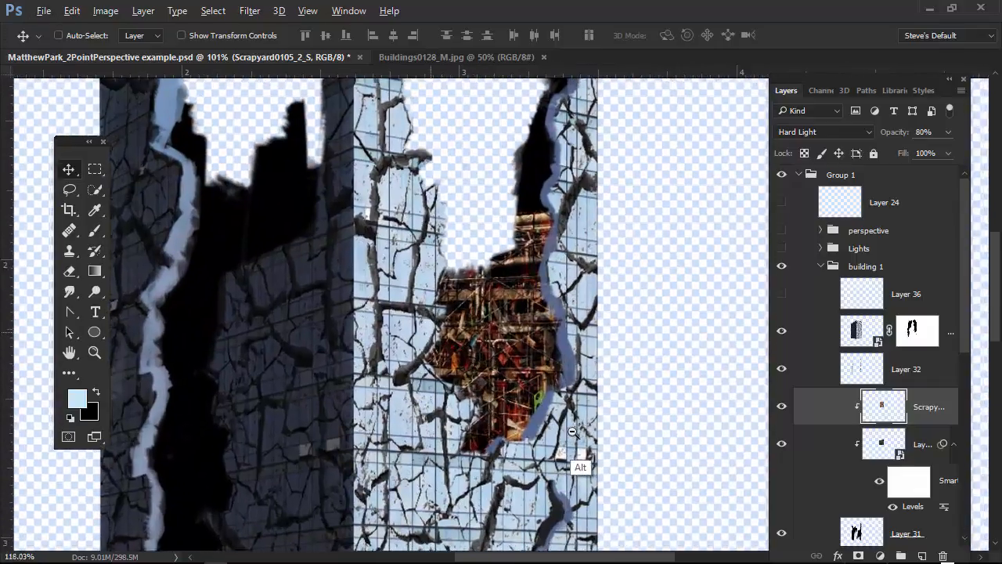
scroll(572, 431, down, 2)
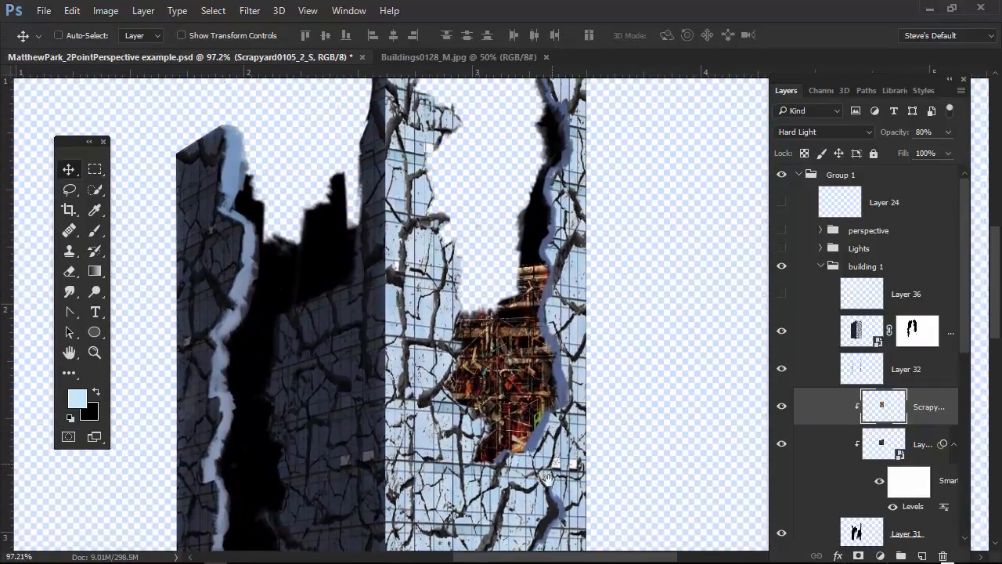
drag(547, 478, 540, 512)
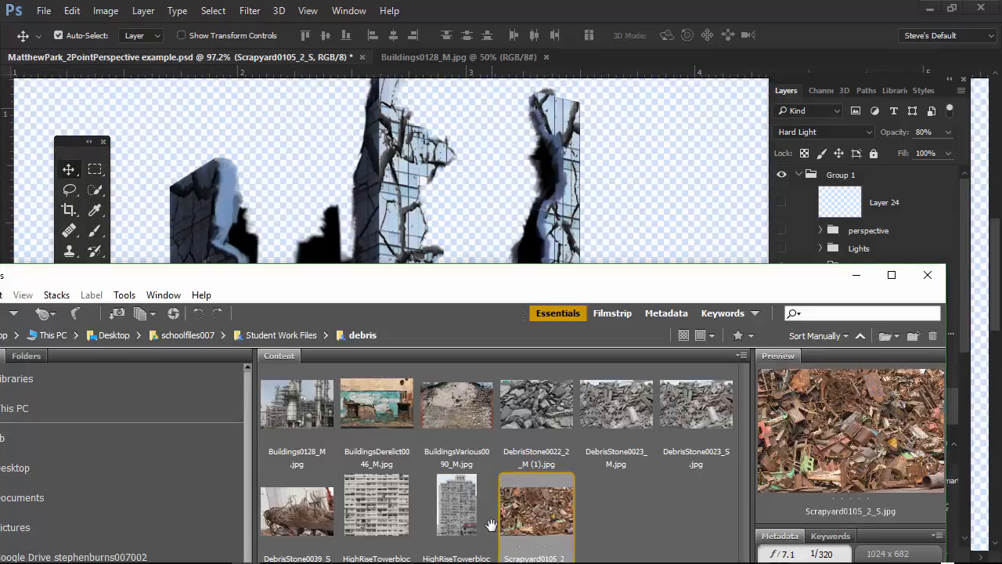
drag(746, 282, 766, 222)
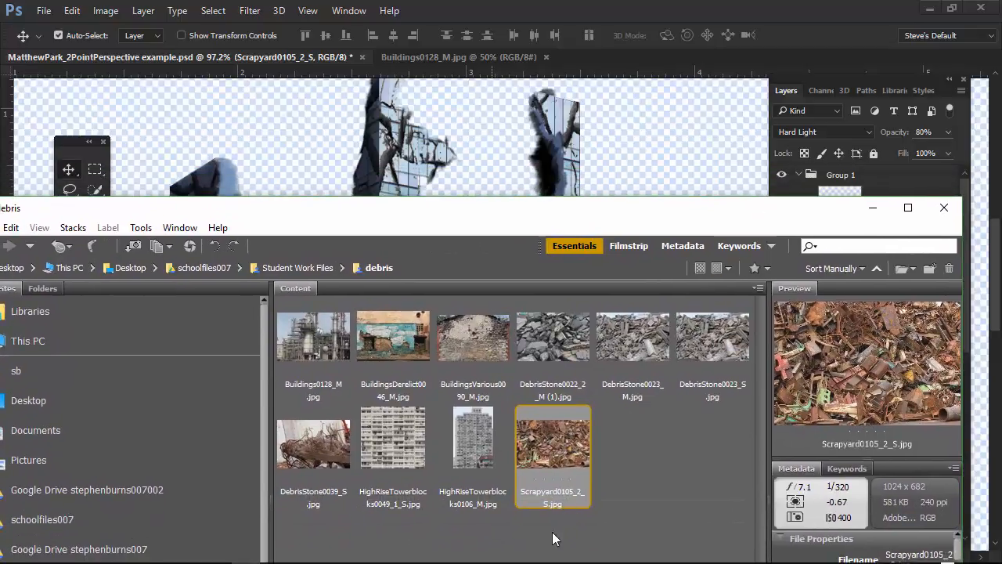
- Preview the debris and high-rise textures, and place DebrisStone0023_S.jpg into the two-point perspective document
click(647, 350)
click(696, 354)
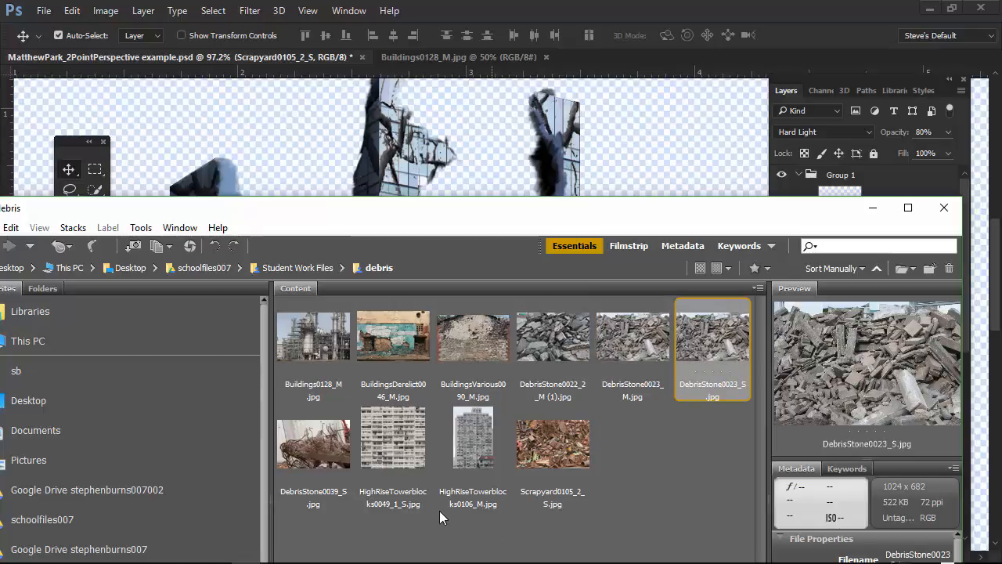
click(469, 448)
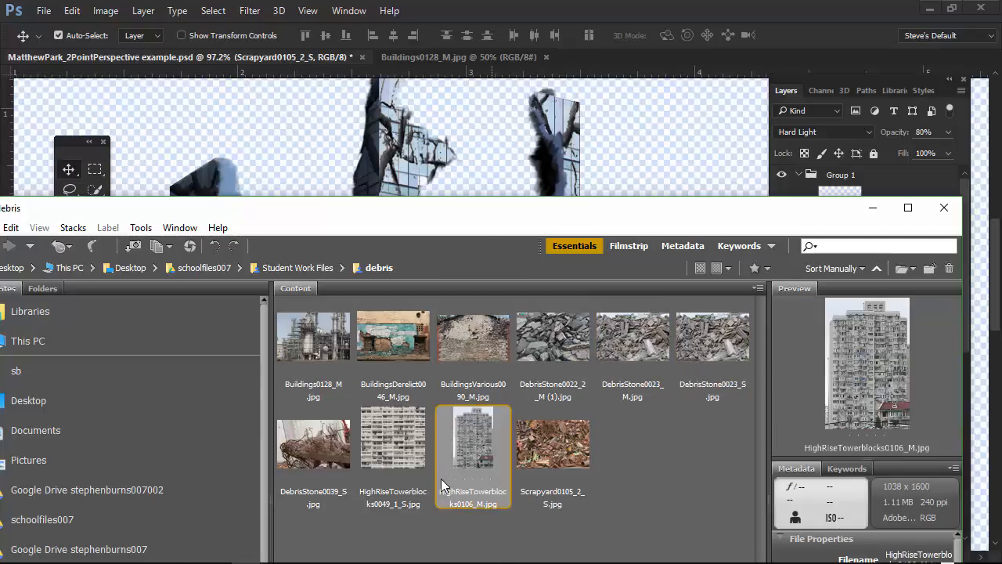
click(651, 348)
click(719, 344)
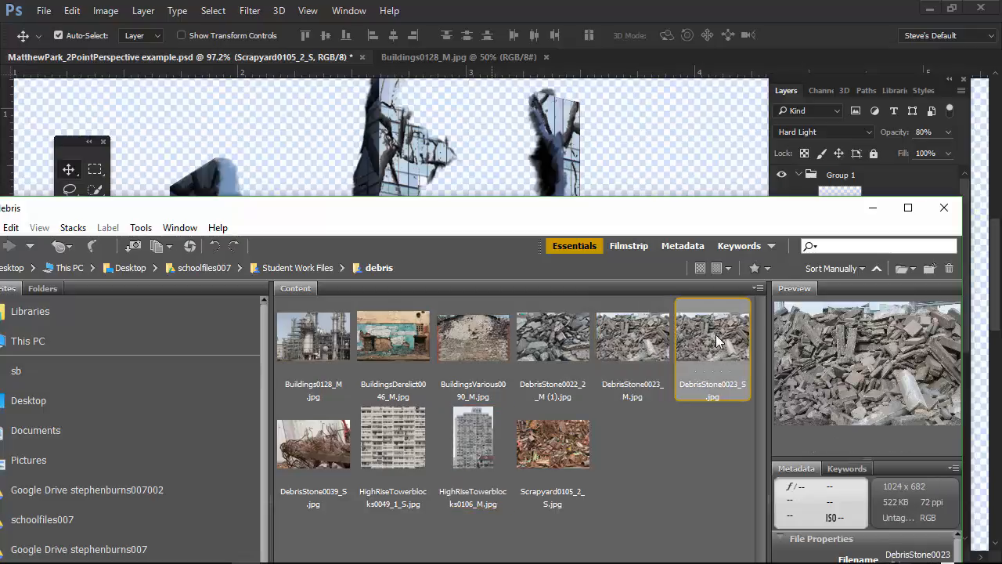
drag(719, 344, 569, 165)
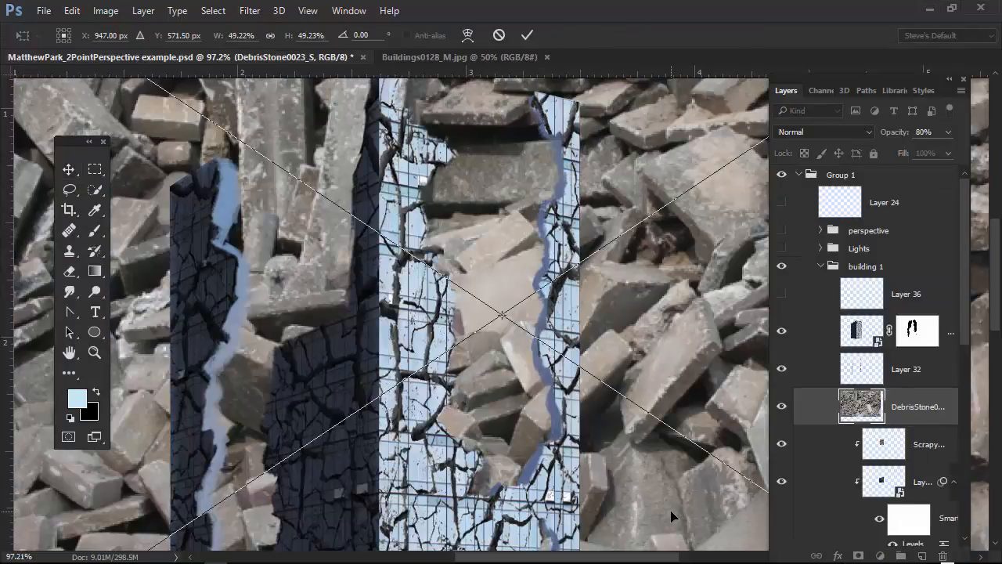
- Scale the placed debris photo down to about 14% wide and 19% high, and position it over the tower's front face
drag(416, 190, 494, 272)
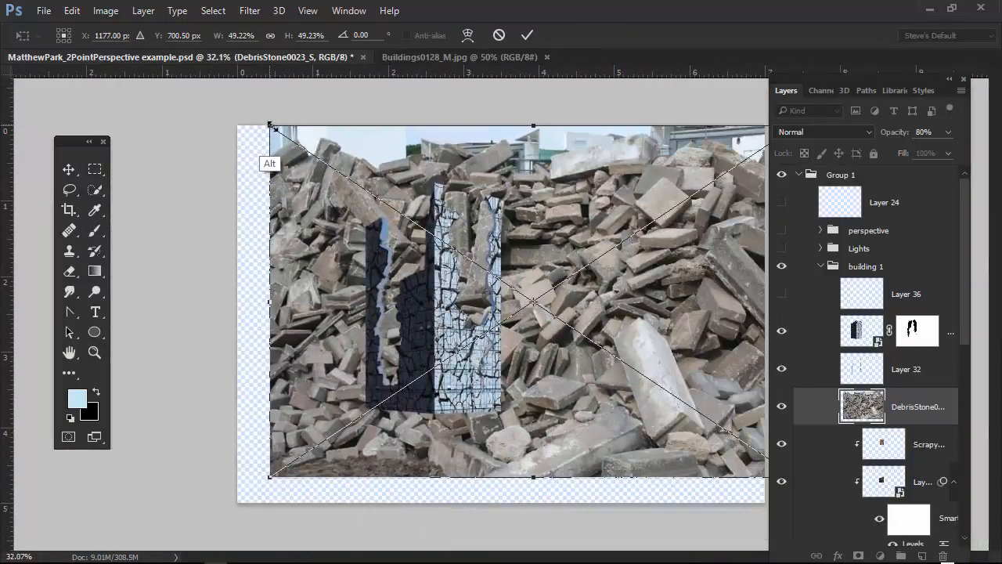
drag(270, 127, 434, 224)
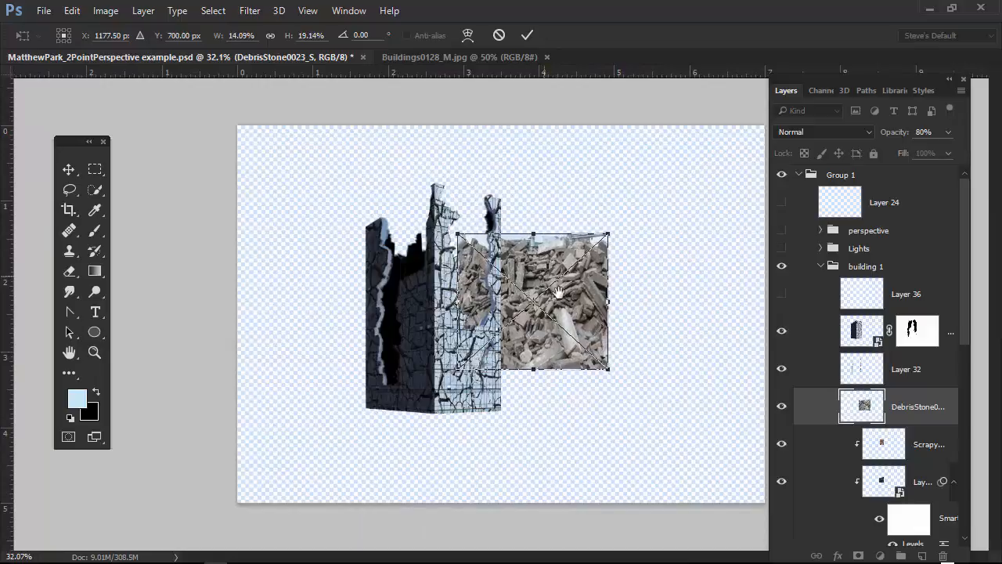
drag(570, 300, 534, 288)
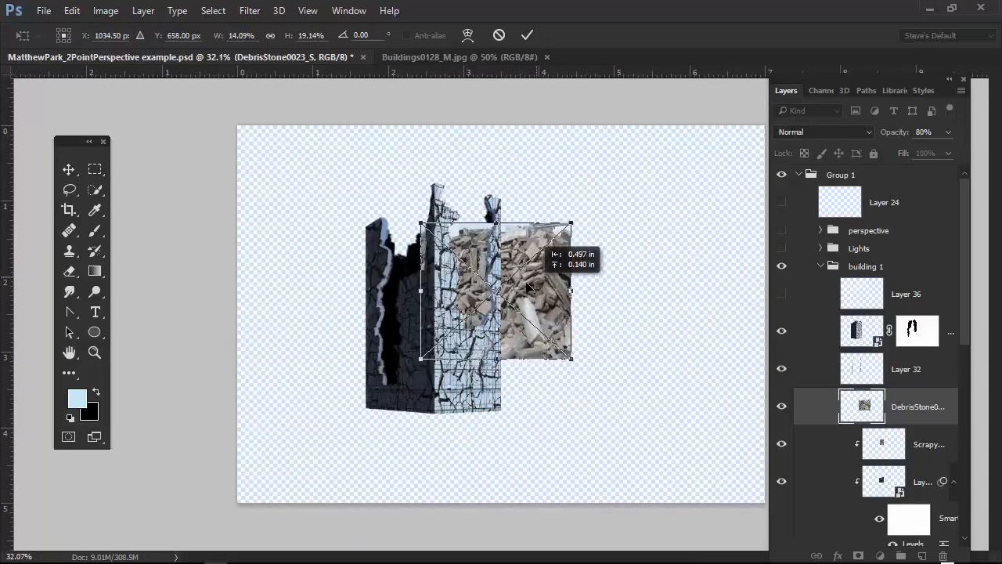
- Squeeze the debris photo into a narrow strip about 2.9% wide and 22.1% high along the tower's outer edge
drag(572, 222, 509, 201)
drag(416, 279, 476, 280)
right_click(512, 222)
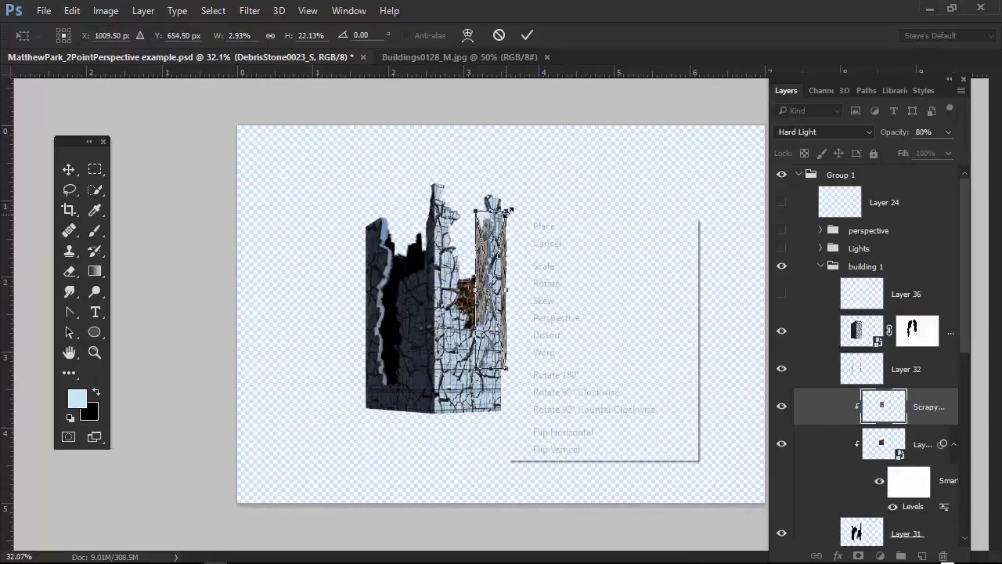
click(547, 299)
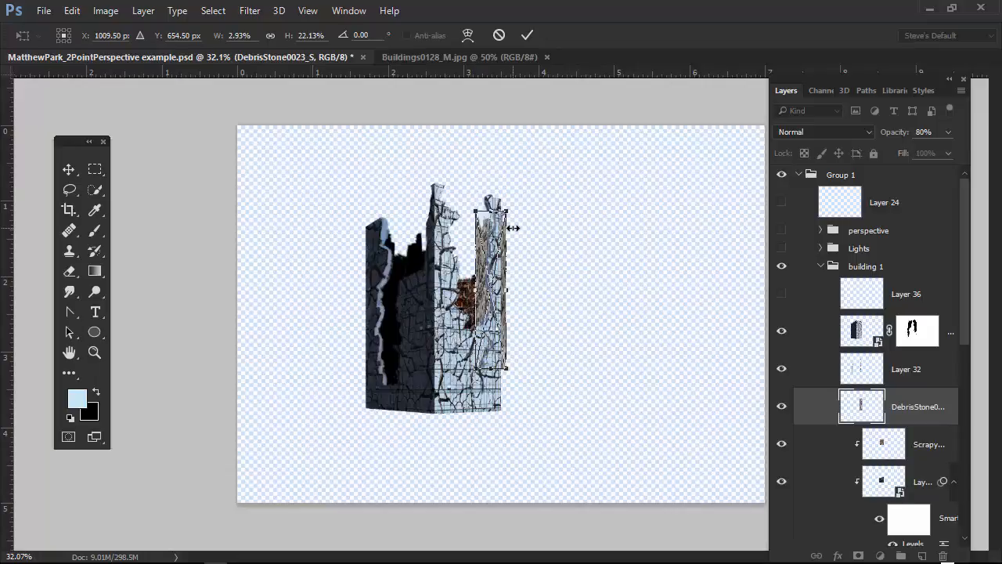
drag(506, 256, 559, 251)
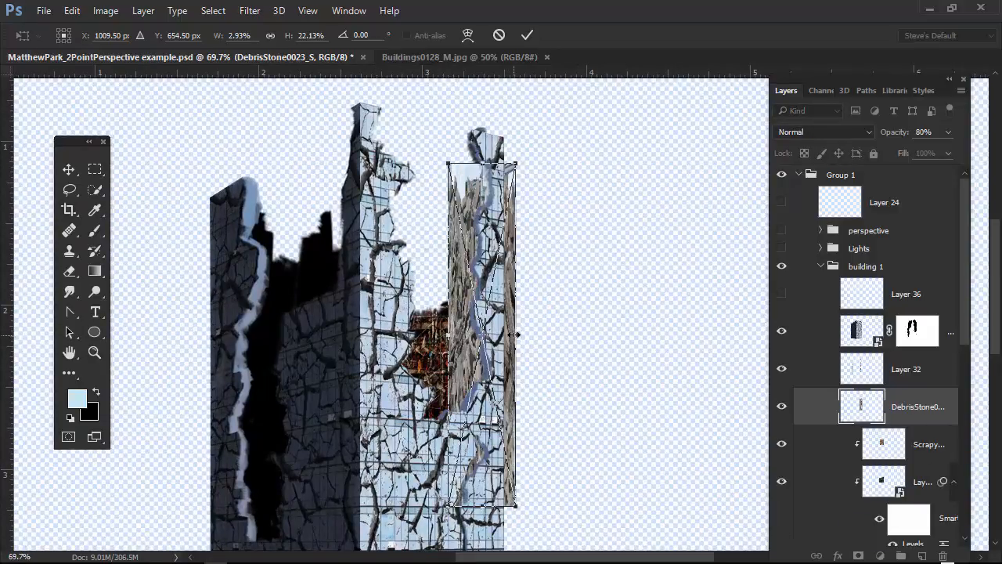
- Widen the debris photo again, move it over the broken opening and resize it to about 6.8% wide and 14.1% high
drag(513, 334, 666, 335)
drag(595, 397, 495, 413)
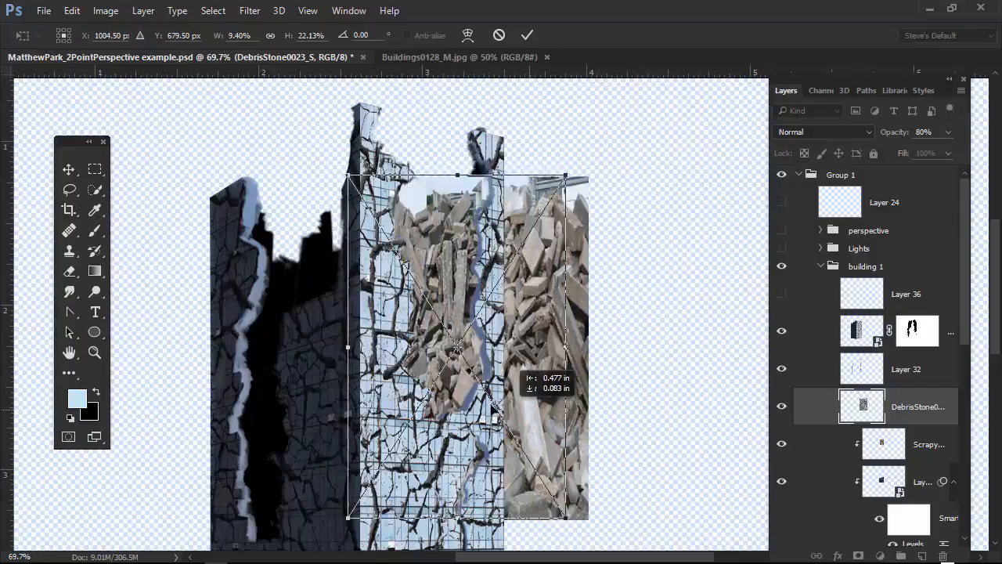
drag(517, 378, 487, 379)
mouse_move(533, 174)
mouse_down()
mouse_move(536, 146)
mouse_move(526, 168)
mouse_up()
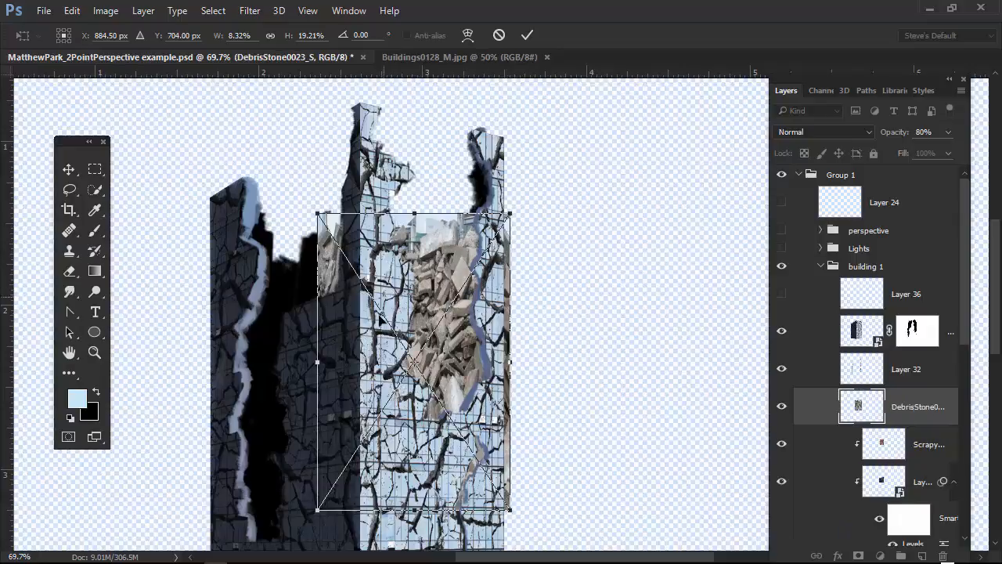
drag(423, 293, 452, 269)
drag(346, 189, 382, 270)
drag(518, 399, 505, 314)
- Flatten the debris photo to about 11.4% high, lower it into the bottom of the opening and commit the placement
right_click(487, 328)
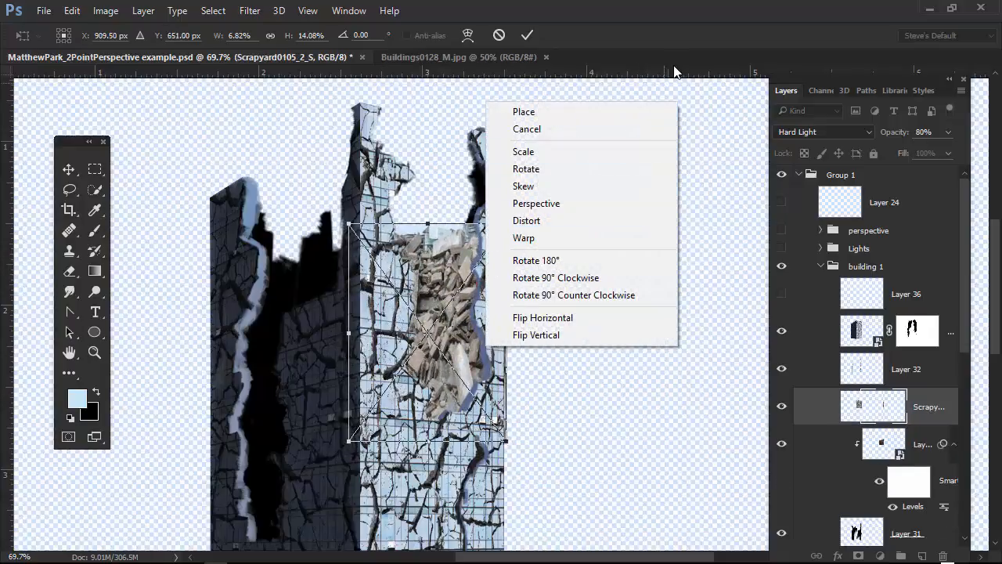
mouse_move(454, 313)
mouse_down()
mouse_move(457, 342)
mouse_move(457, 321)
mouse_up()
drag(432, 450, 434, 406)
key(Return)
key(ctrl+e)
drag(461, 348, 464, 380)
key(ctrl+z)
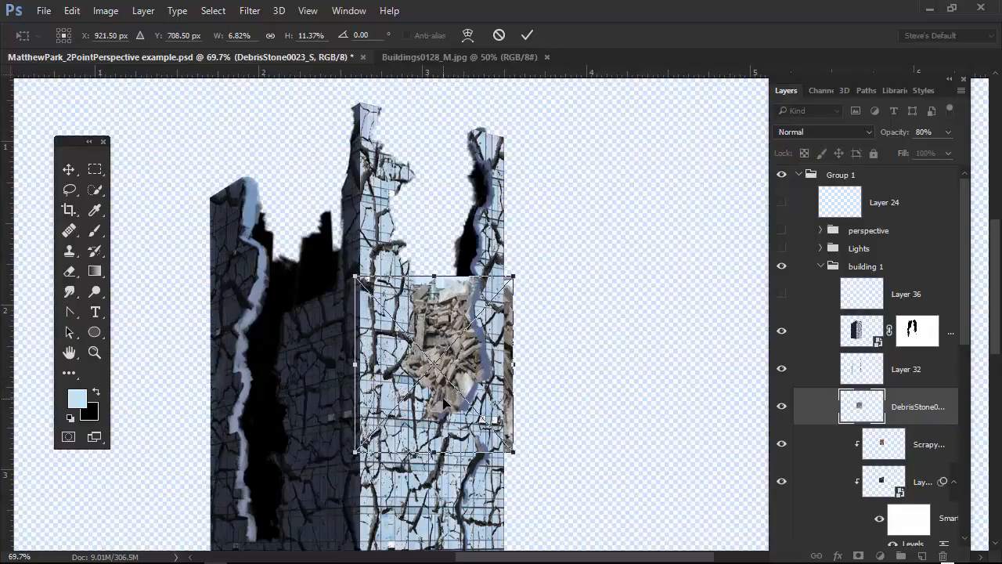
key(Return)
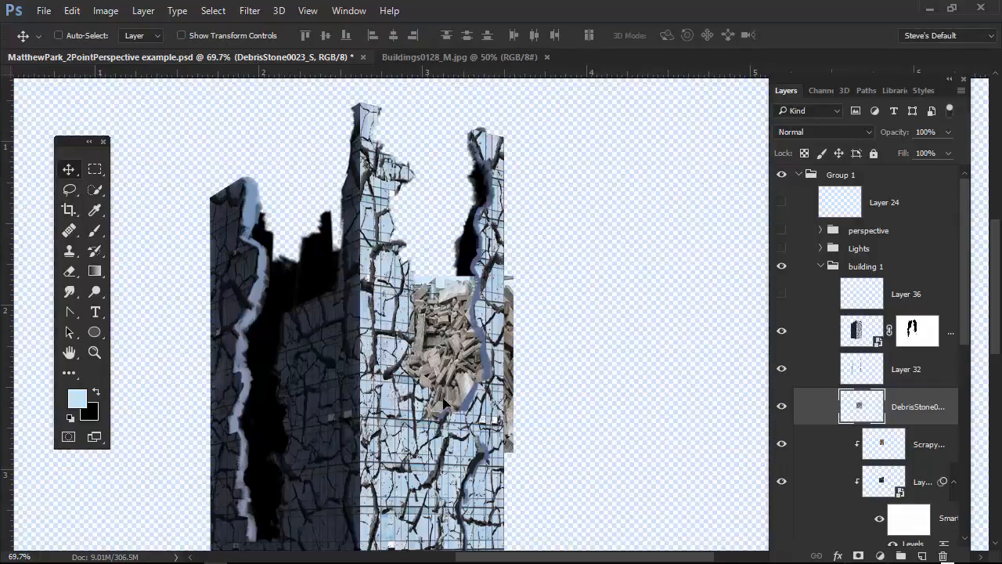
- Clip the DebrisStone0023_S layer into Layer 31's clipping group, leaving Layer 32 unclipped
alt+click(916, 387)
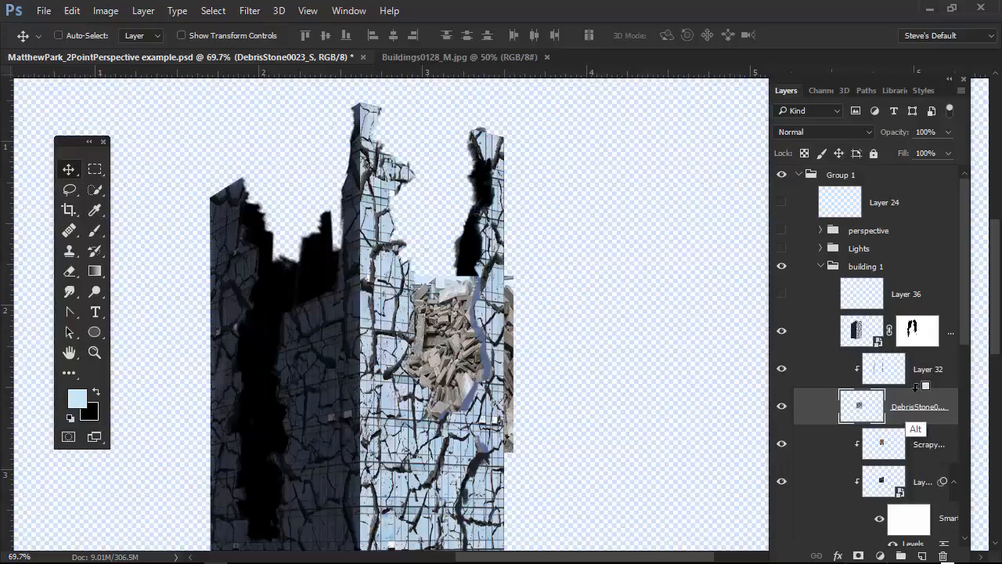
alt+click(915, 385)
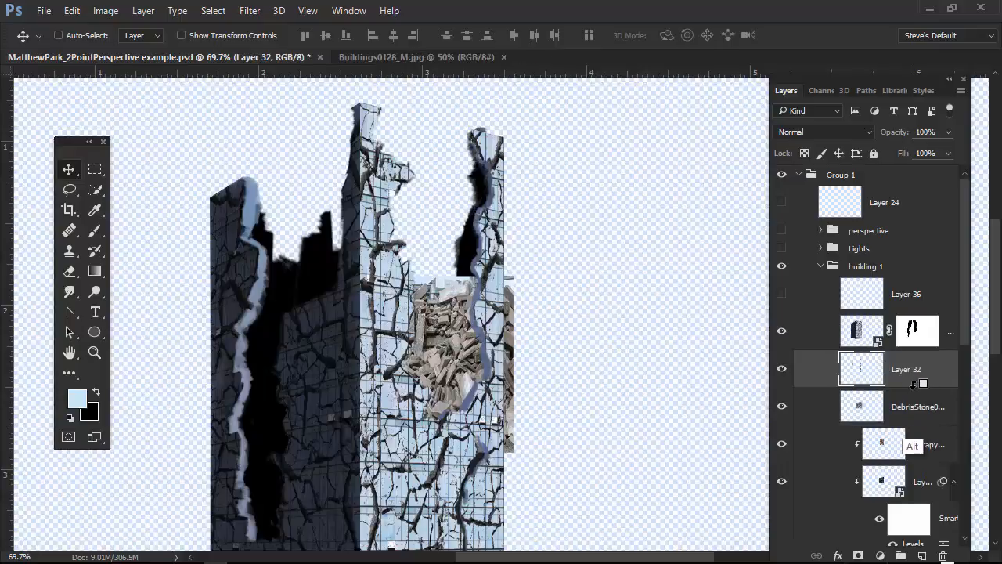
alt+click(913, 421)
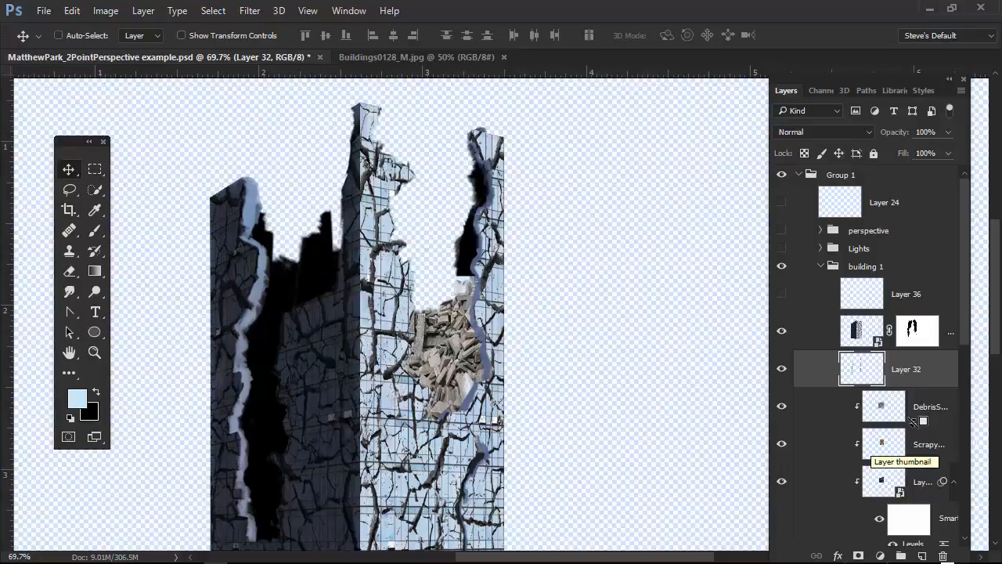
- Start a Levels adjustment on the debris layer with a black input level of 104 and a midtone of 1.00
click(894, 411)
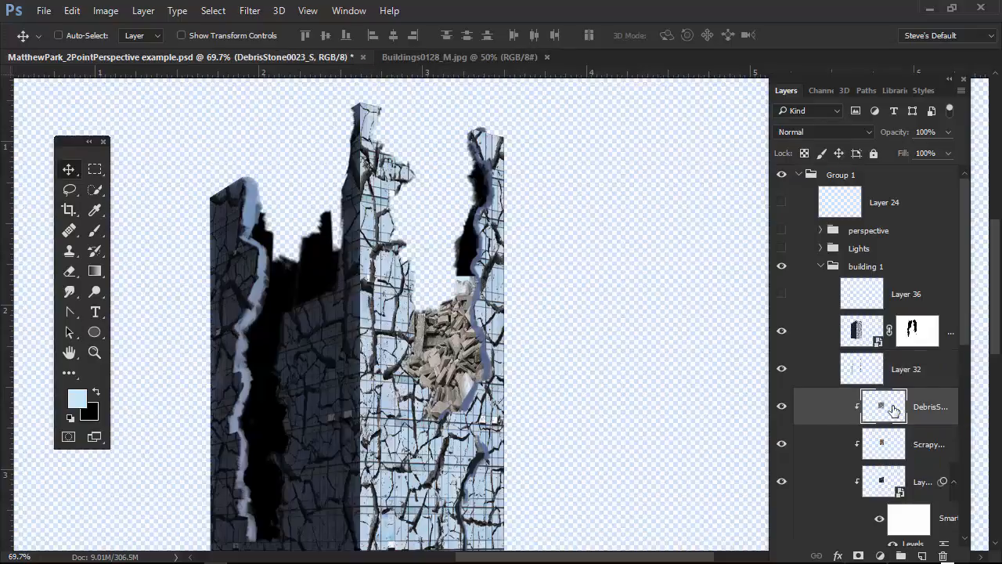
key(ctrl+l)
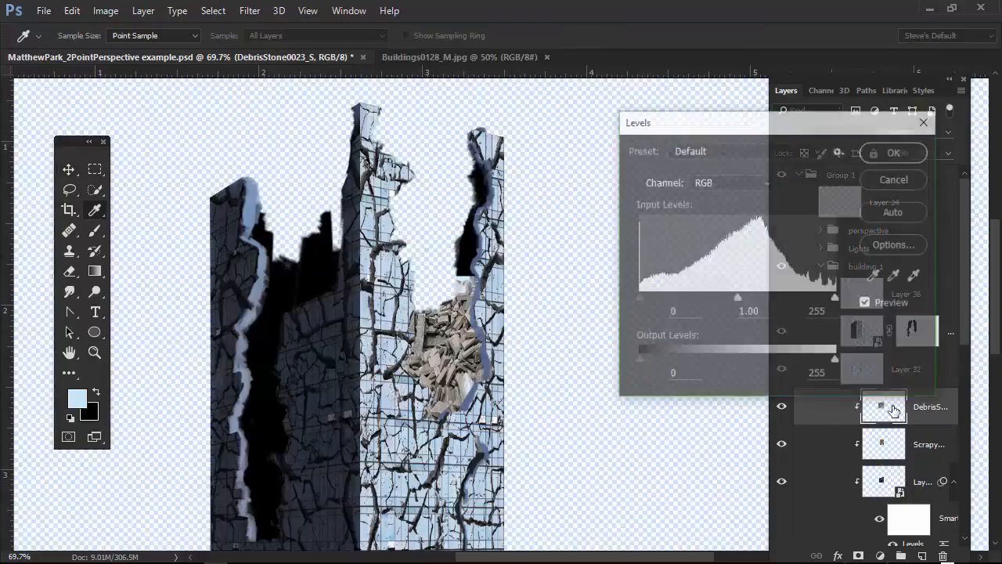
drag(638, 298, 718, 298)
click(678, 312)
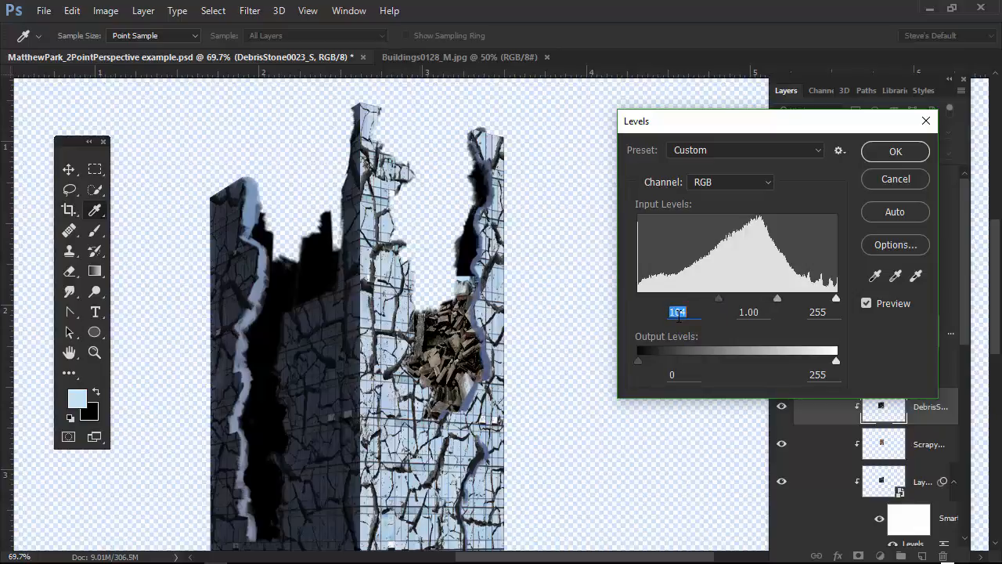
drag(776, 297, 782, 300)
key(Tab)
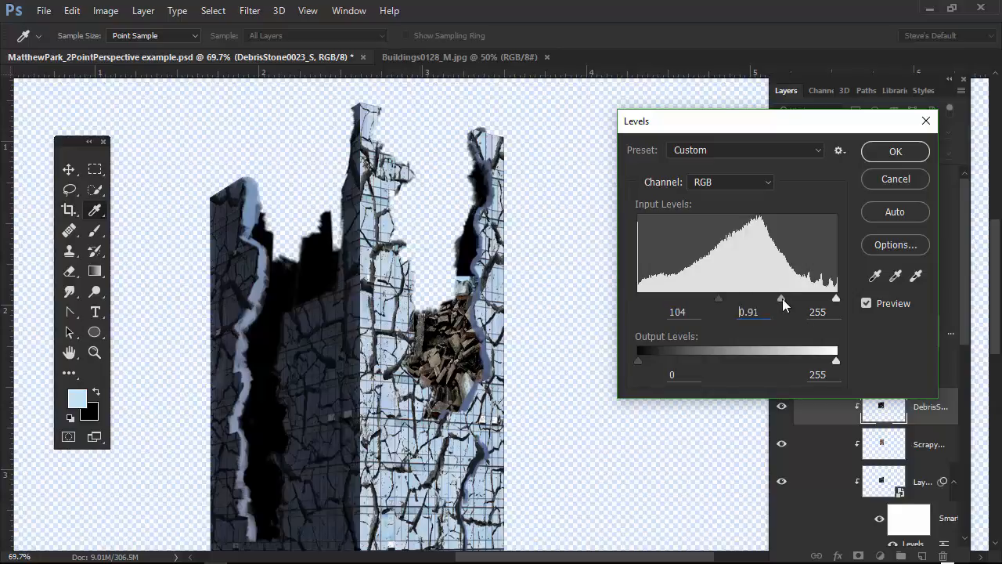
text(1)
- Set the debris layer's white input level to 241 and midtone to 0.94, and apply the Levels adjustment
drag(835, 298, 826, 304)
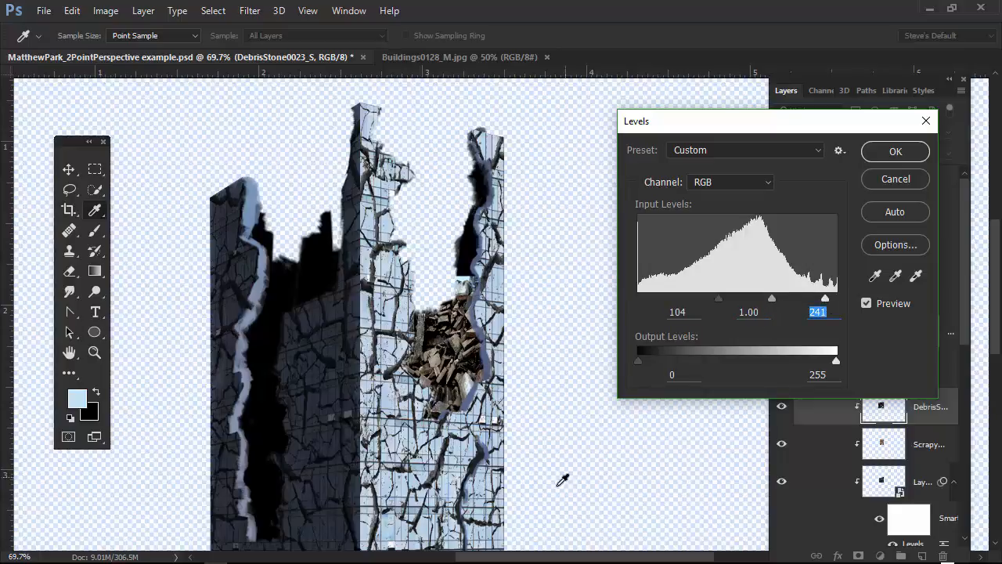
scroll(533, 418, up, 6)
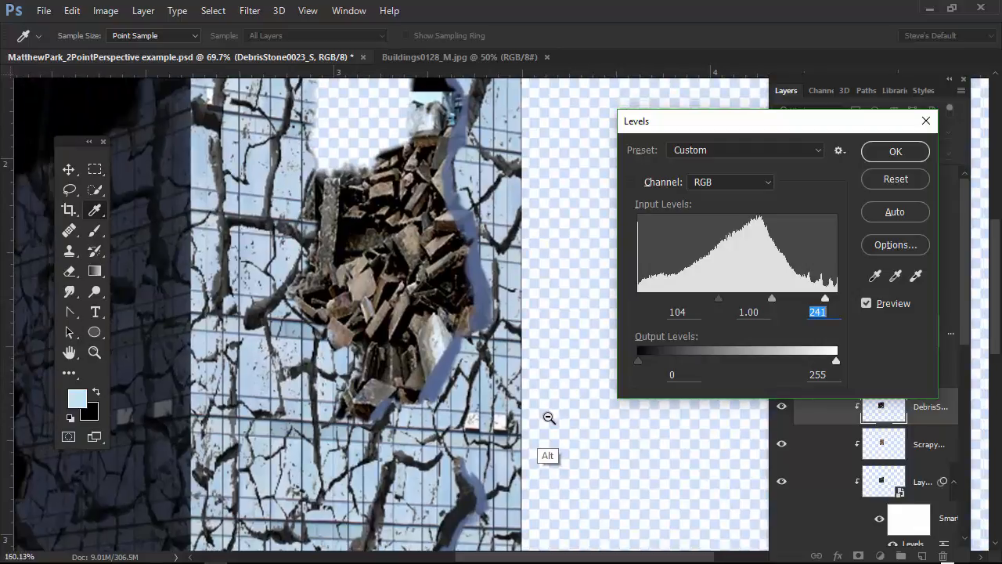
scroll(550, 417, up, 1)
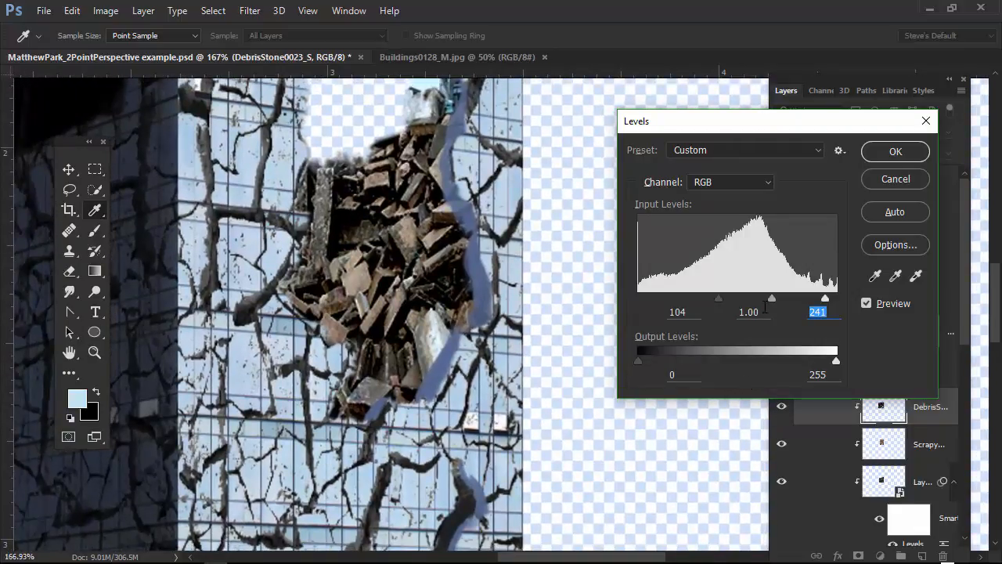
click(775, 300)
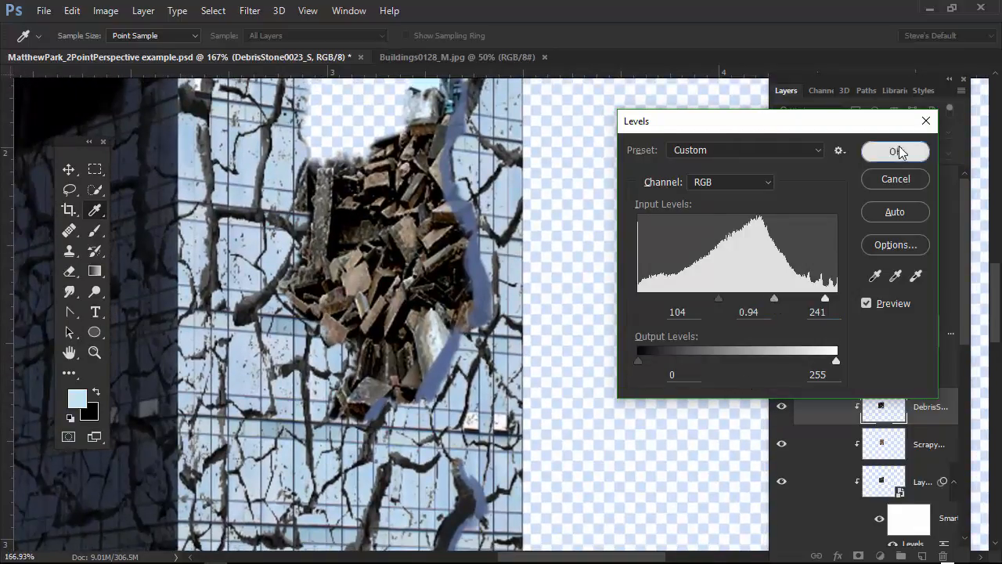
click(896, 151)
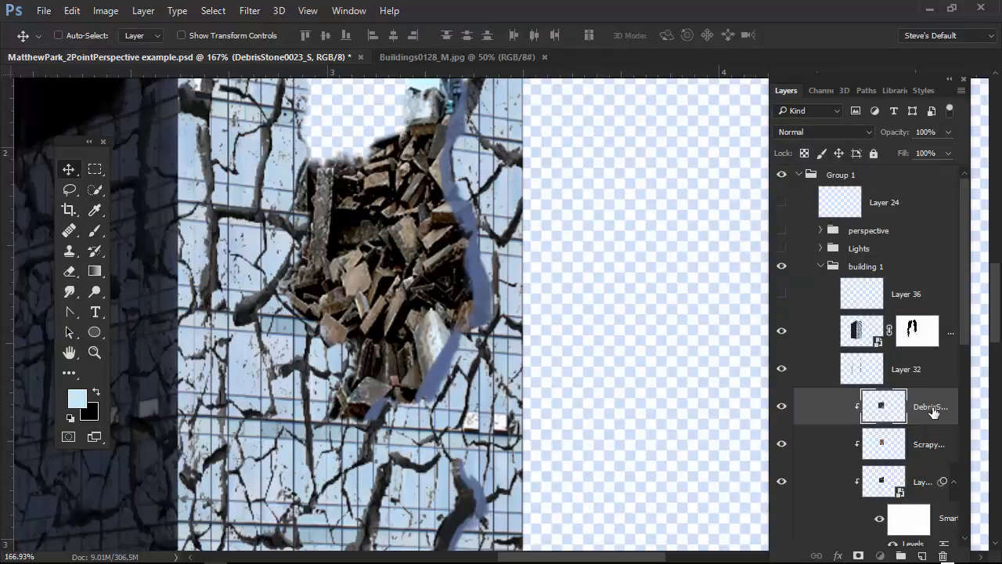
mouse_move(865, 551)
scroll(968, 330, down, 2)
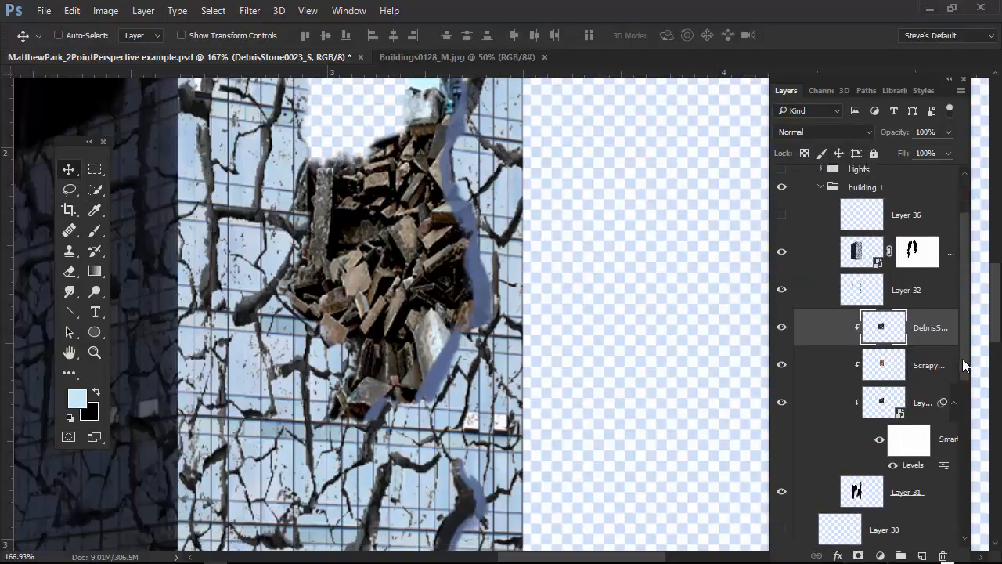
click(858, 559)
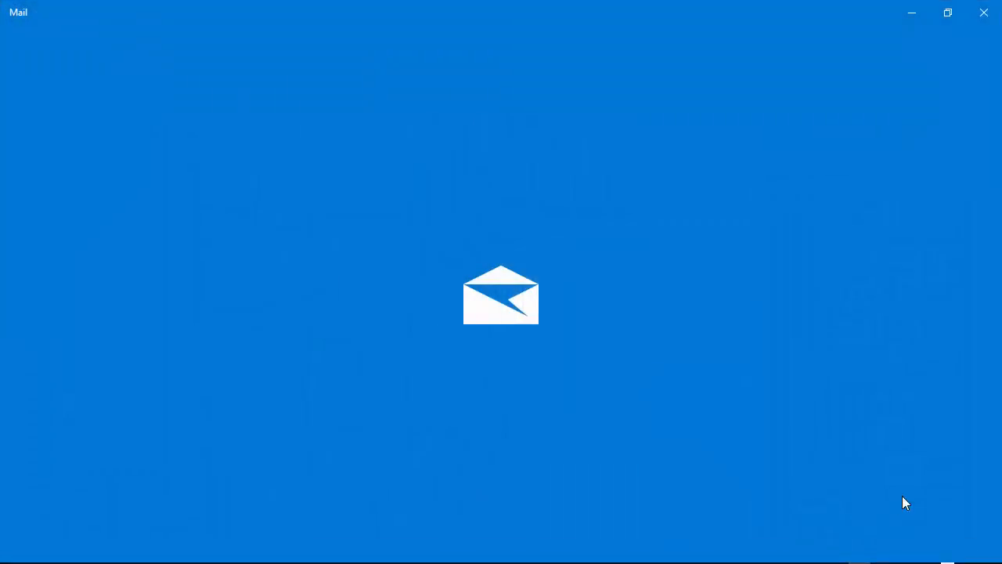
key(alt+F4)
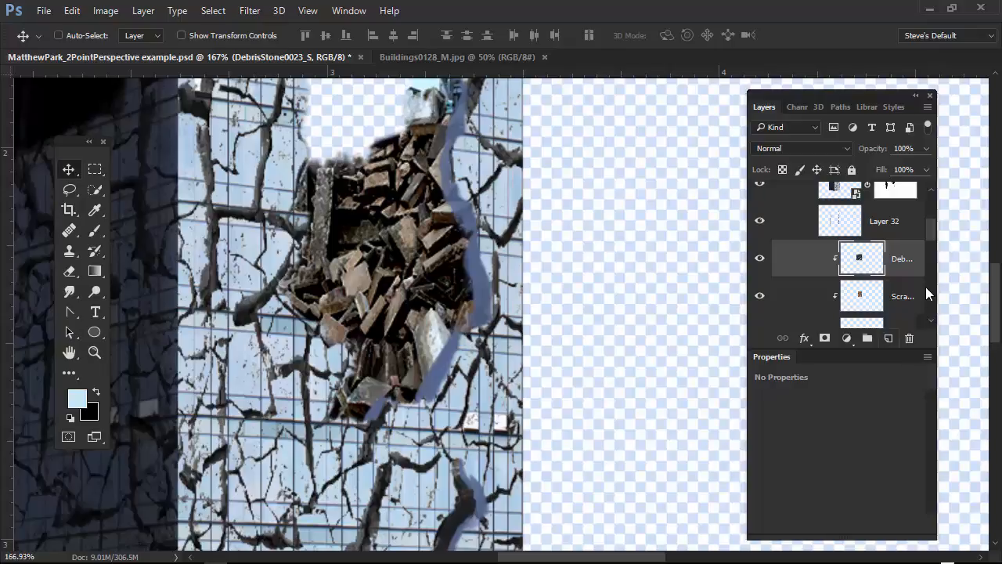
- Add a layer mask to the debris layer, widen the layer list and make black the foreground color
click(824, 337)
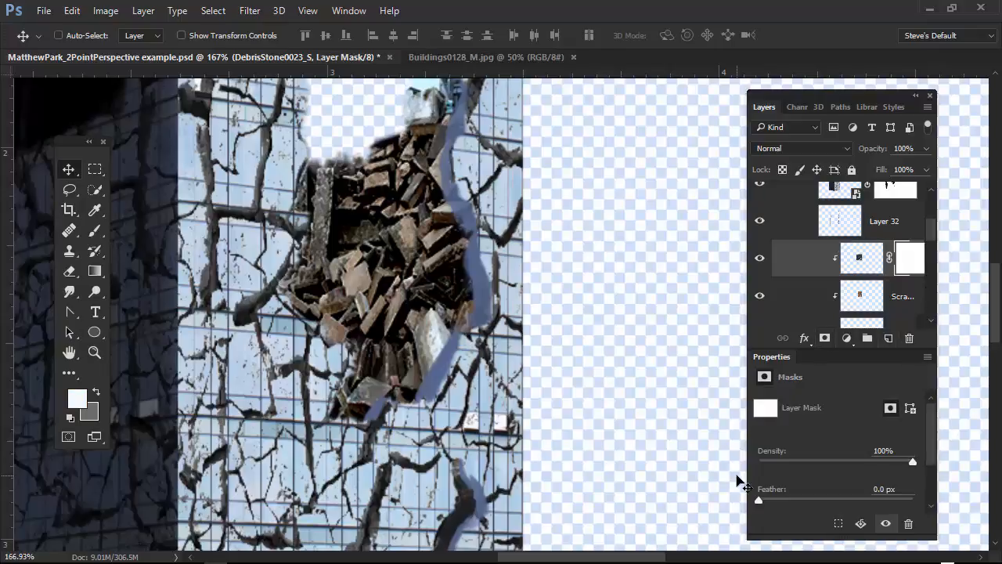
drag(934, 336, 969, 338)
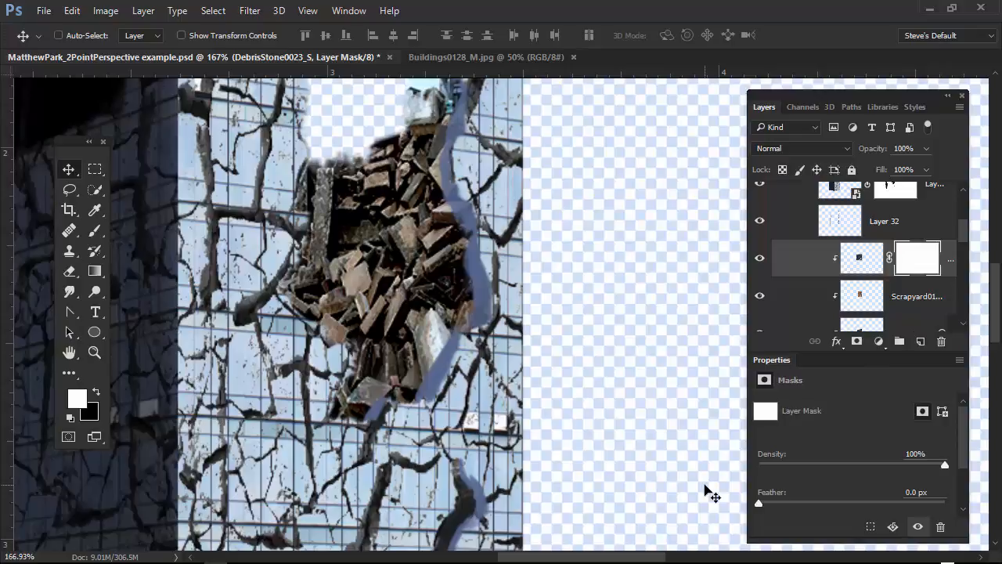
key(x)
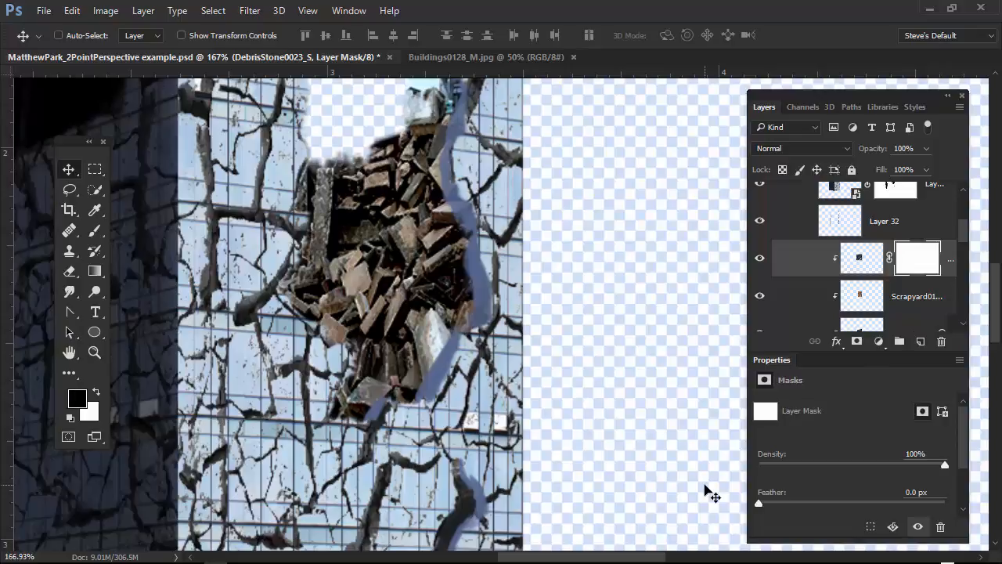
- Set up the chalk-tipped Brush at 32 px and open its Transfer settings
key(b)
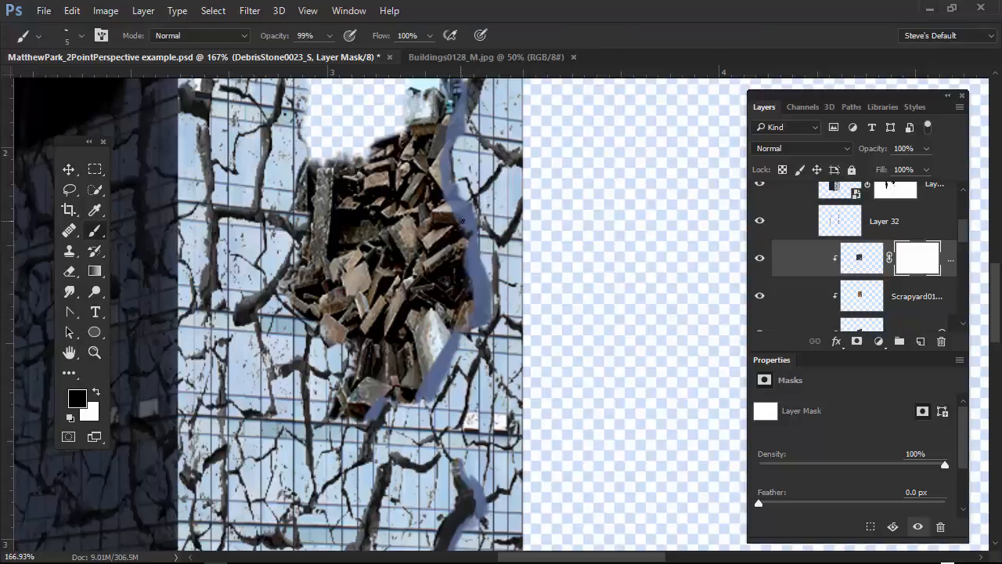
mouse_move(468, 220)
mouse_down()
mouse_move(495, 216)
mouse_move(482, 205)
mouse_up()
click(102, 37)
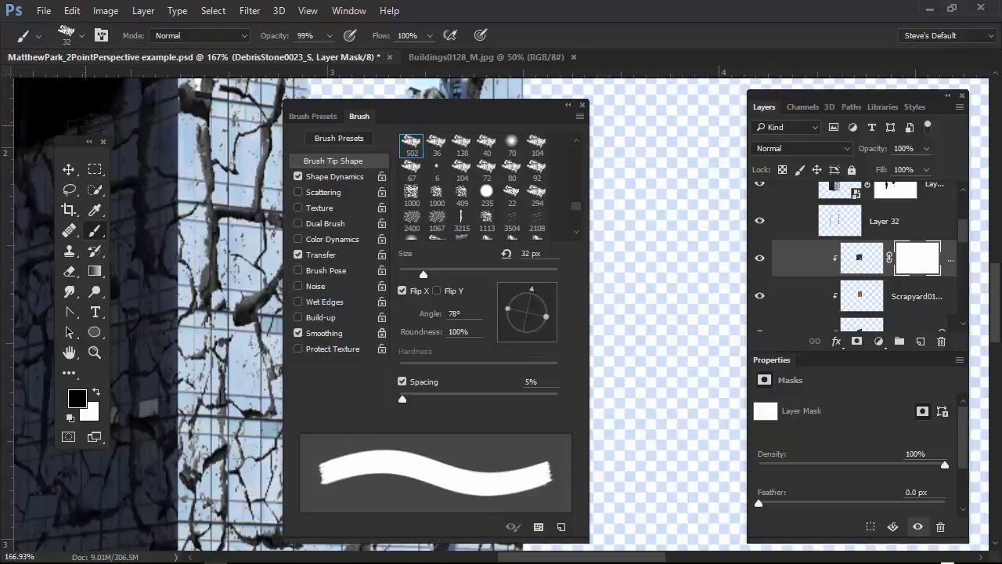
click(334, 258)
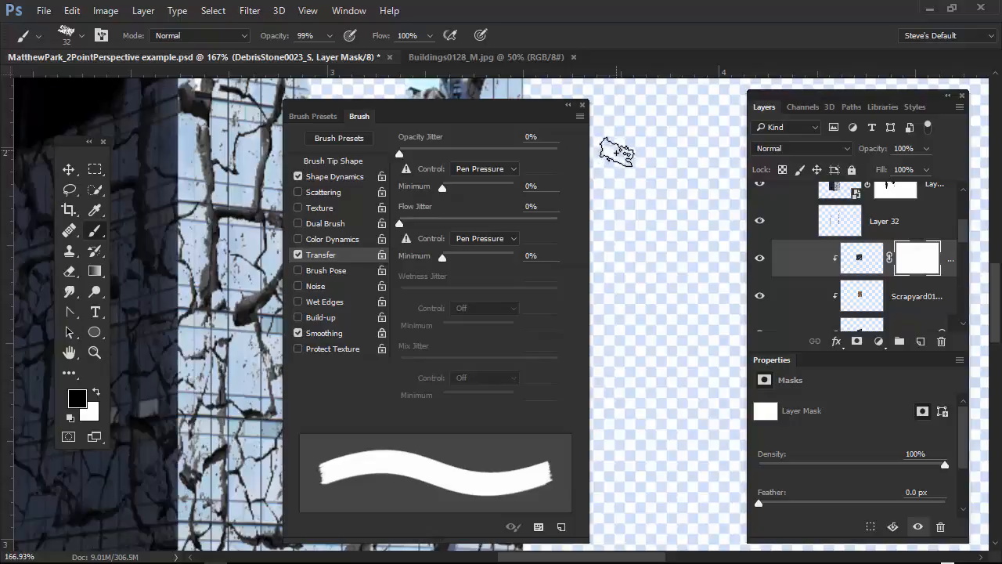
- Save the current brush as the preset "Chalk 36 pixels 39" with its size captured, and close the brush settings
click(580, 117)
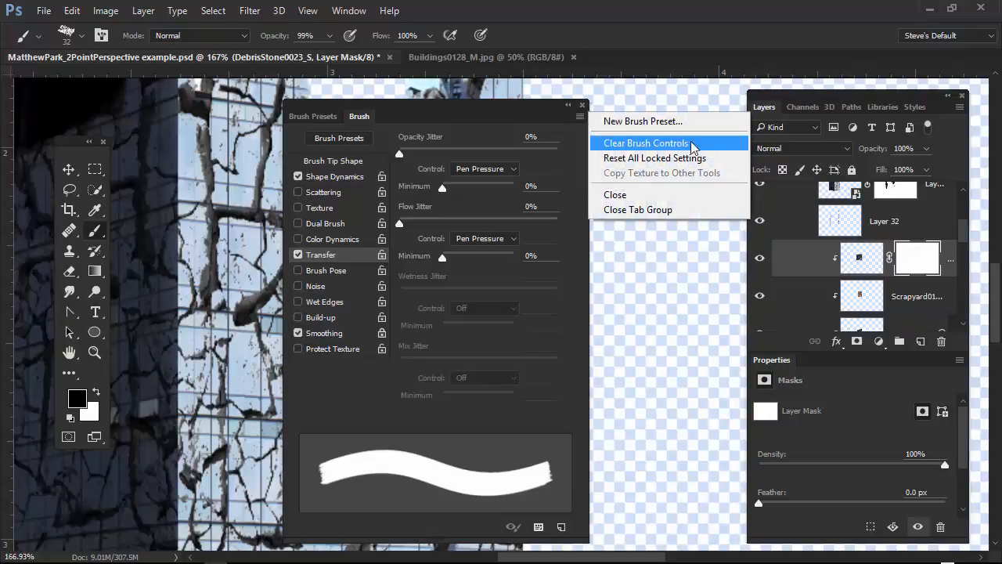
click(684, 122)
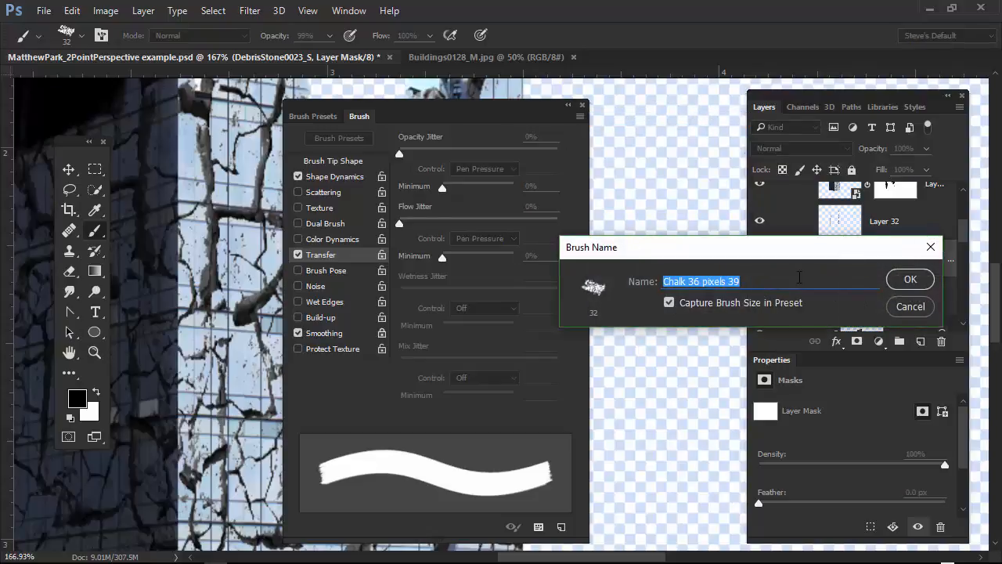
click(910, 278)
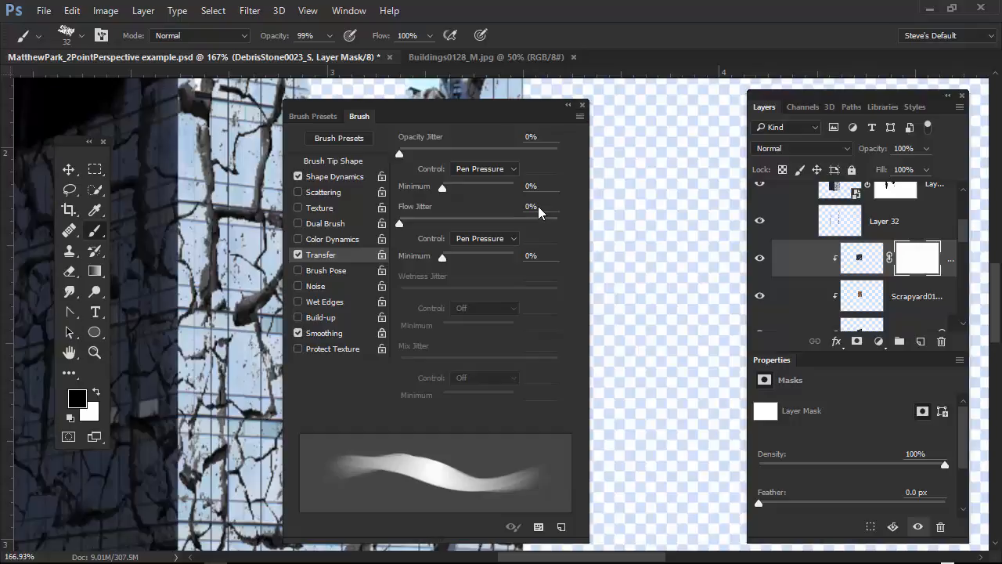
click(581, 105)
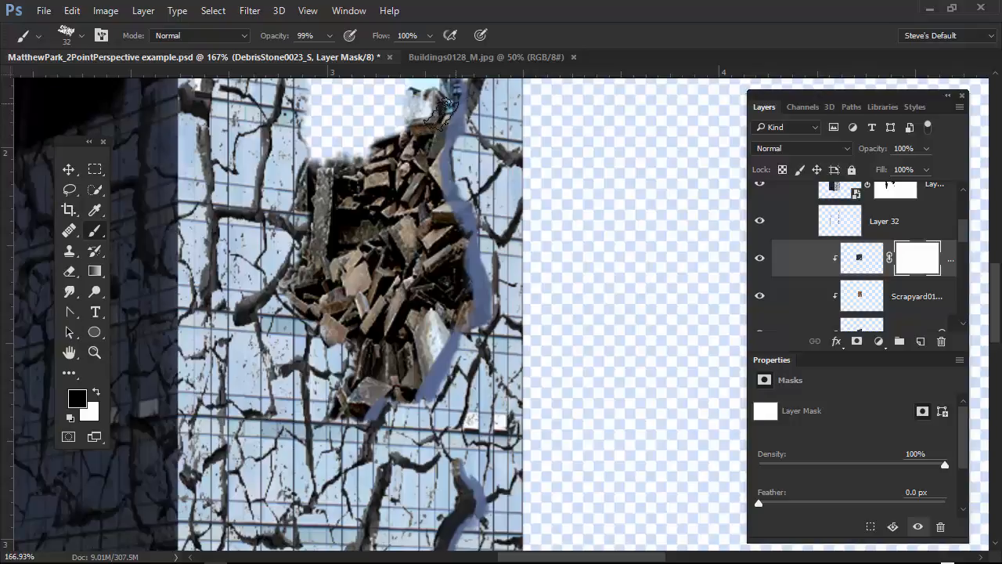
- Paint black on the debris layer's mask to hide the upper rubble and uncover the scaffolding texture behind it
mouse_move(434, 146)
mouse_down()
mouse_move(430, 106)
mouse_move(425, 163)
mouse_move(418, 117)
mouse_move(400, 129)
mouse_move(400, 176)
mouse_move(411, 196)
mouse_move(437, 150)
mouse_move(427, 151)
mouse_move(413, 208)
mouse_move(415, 193)
mouse_move(444, 181)
mouse_move(439, 227)
mouse_move(422, 234)
mouse_move(447, 213)
mouse_up()
drag(414, 164, 387, 166)
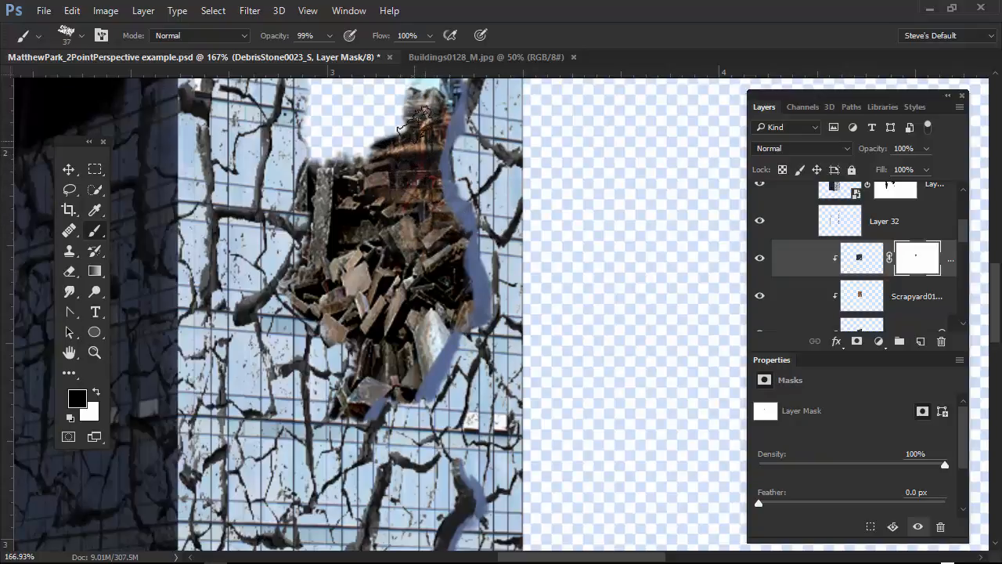
mouse_move(415, 109)
mouse_down()
mouse_move(427, 118)
mouse_move(418, 90)
mouse_up()
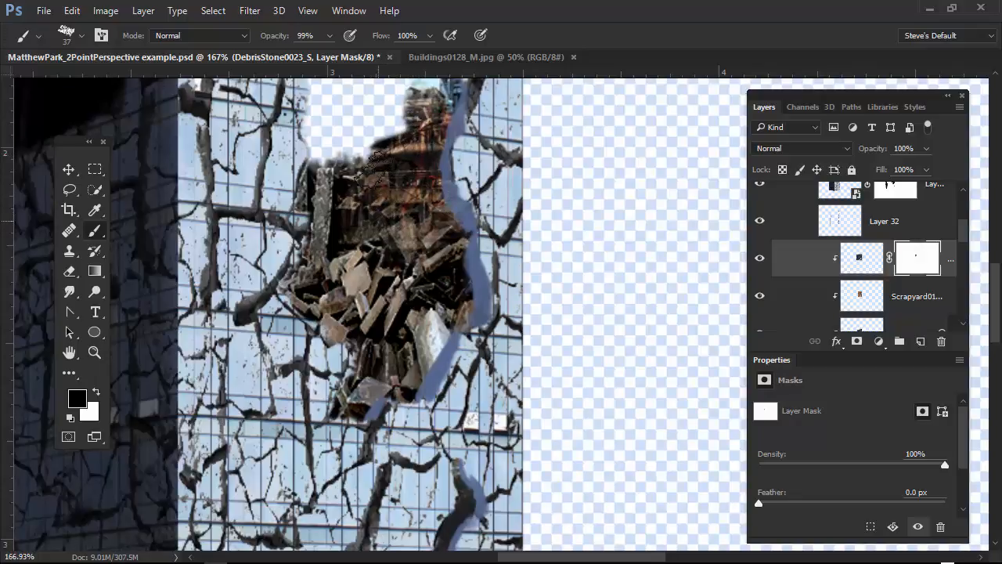
mouse_move(399, 223)
mouse_down()
mouse_move(436, 210)
mouse_move(431, 227)
mouse_move(416, 221)
mouse_move(418, 232)
mouse_move(401, 213)
mouse_move(379, 223)
mouse_move(426, 210)
mouse_move(411, 235)
mouse_up()
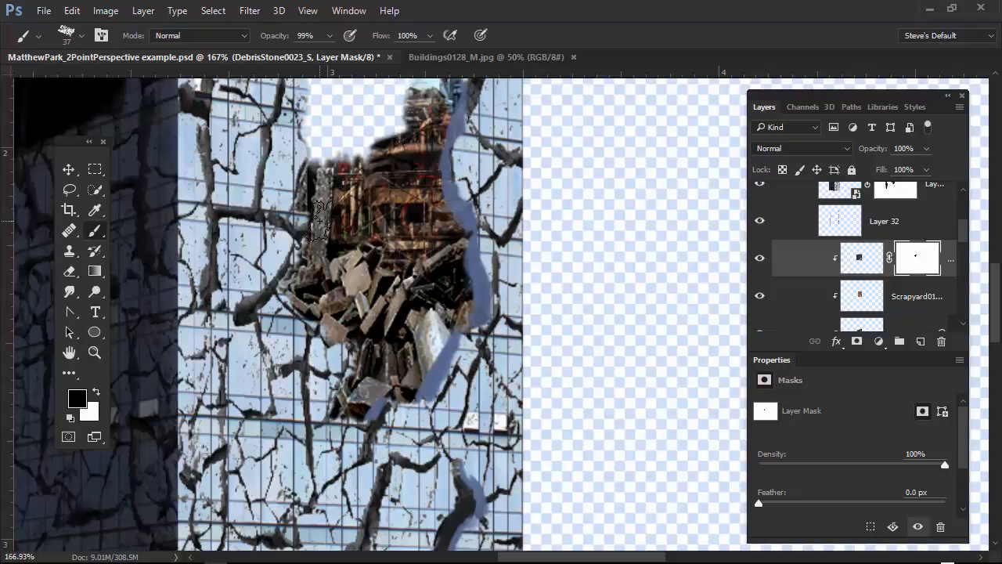
- Mask away the debris along the rubble pile's upper edge with a 16 px brush, refining the transition to the scaffolding
key(space)
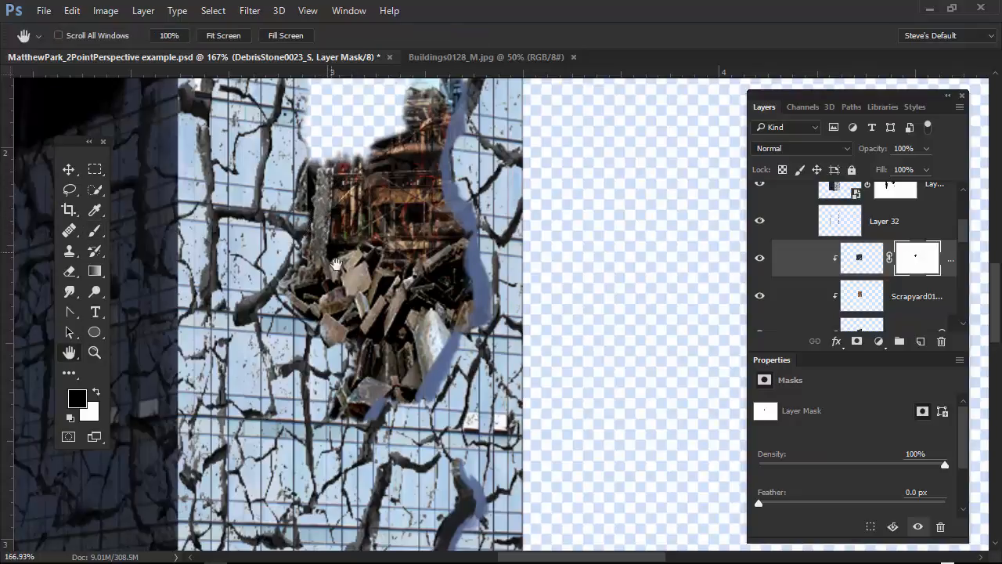
alt+click(340, 217)
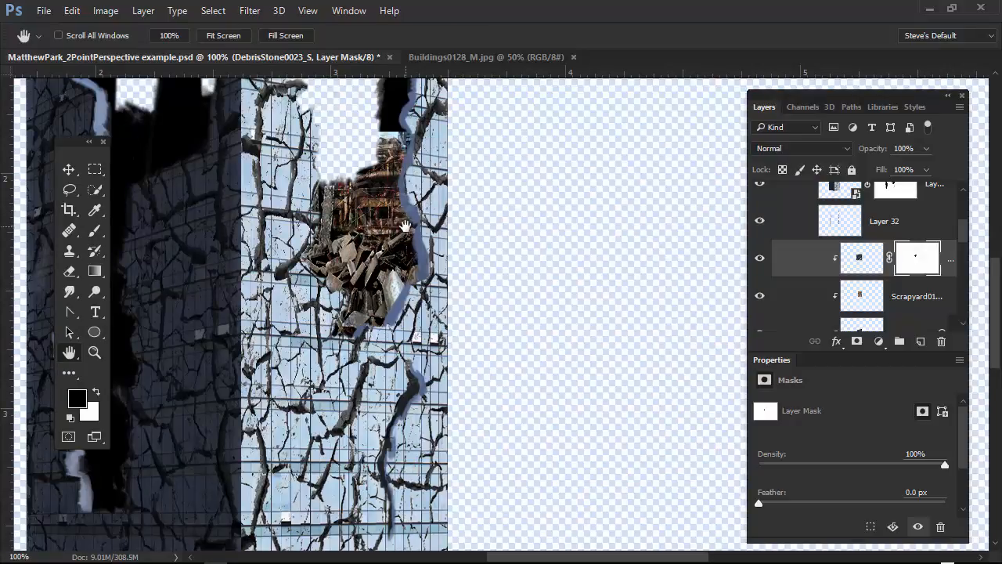
drag(324, 263, 347, 266)
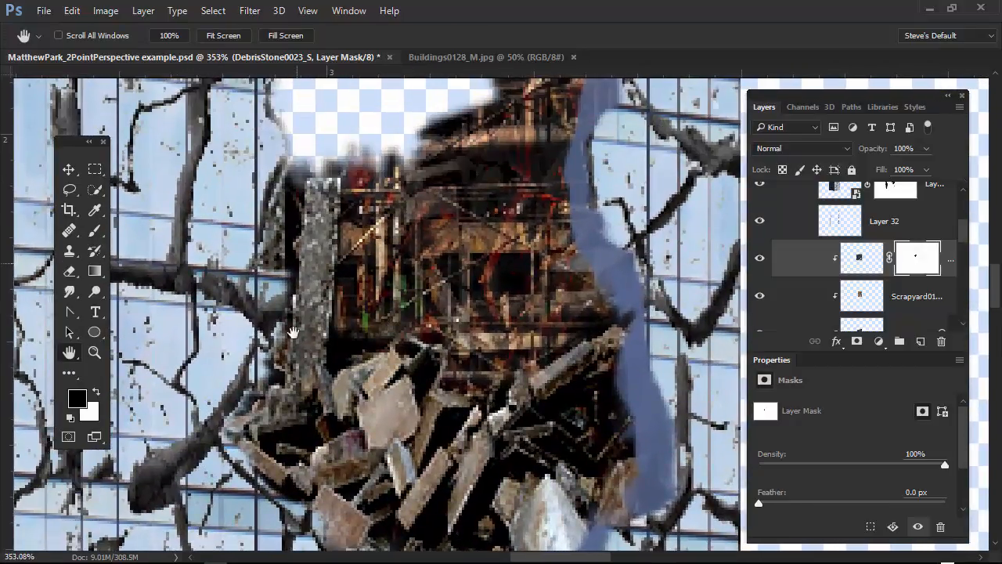
drag(391, 299, 360, 311)
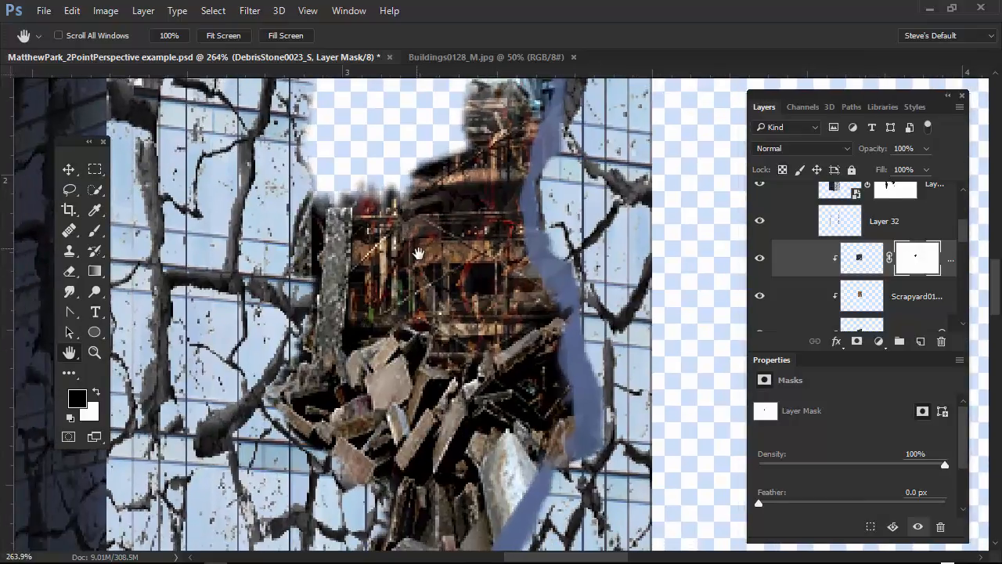
key(b)
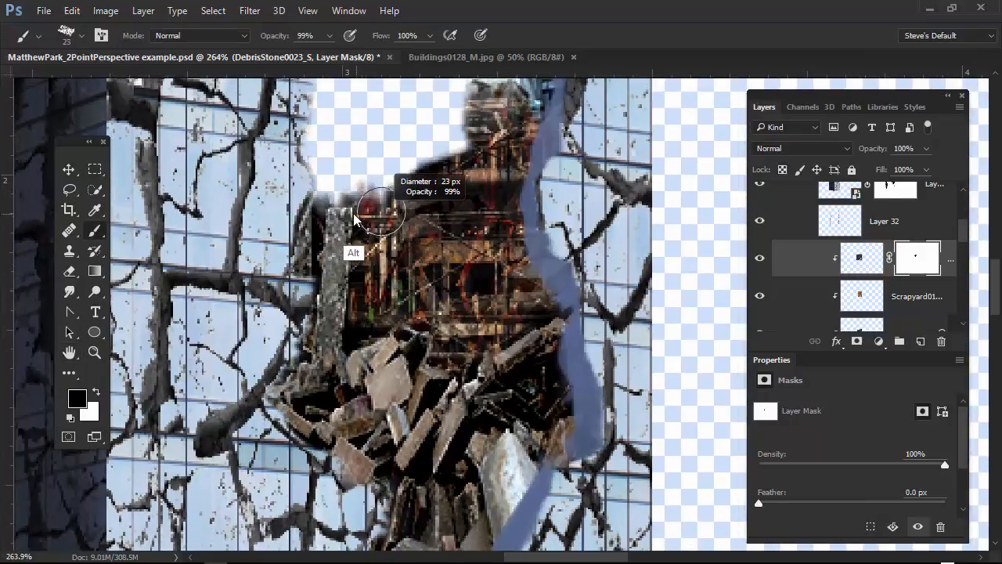
drag(358, 304, 354, 330)
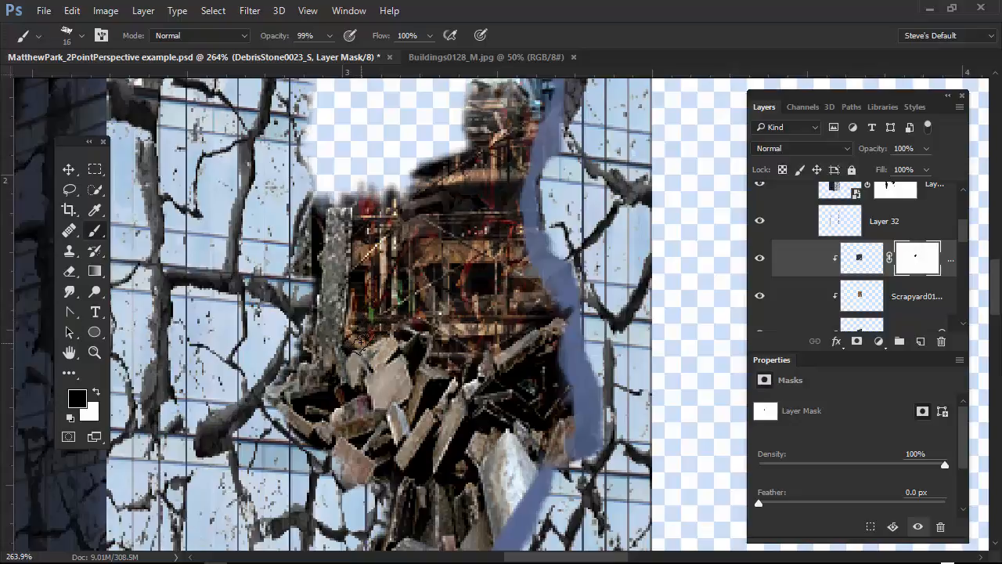
alt+click(360, 344)
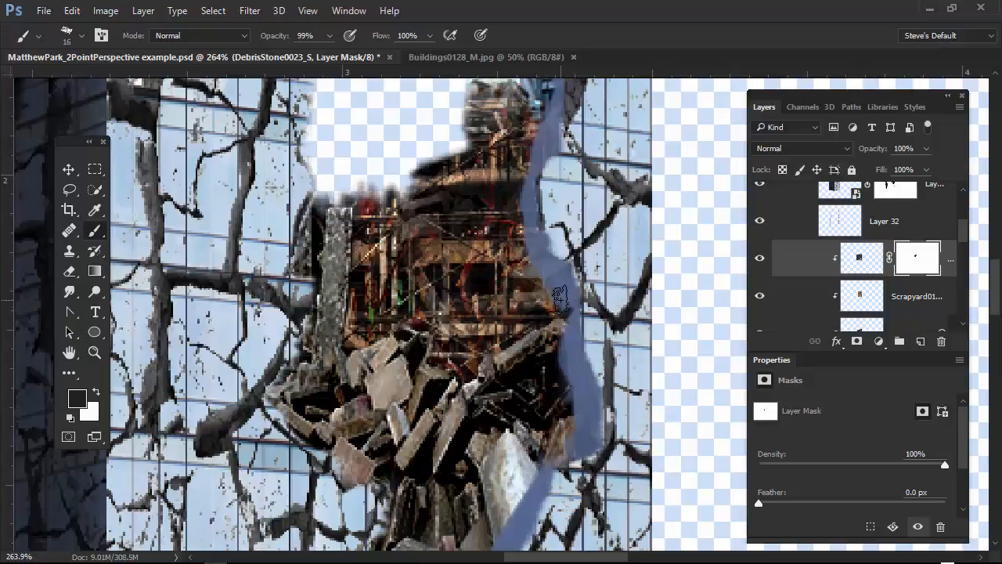
- Continue masking the debris over the scaffolding with a larger 35 px brush at 100% opacity, and retouch the rubble edge with a smaller brush
key(bracketright)
key(bracketright)
key(bracketright)
key(bracketright)
mouse_move(443, 203)
mouse_down()
mouse_move(428, 224)
mouse_move(408, 210)
mouse_up()
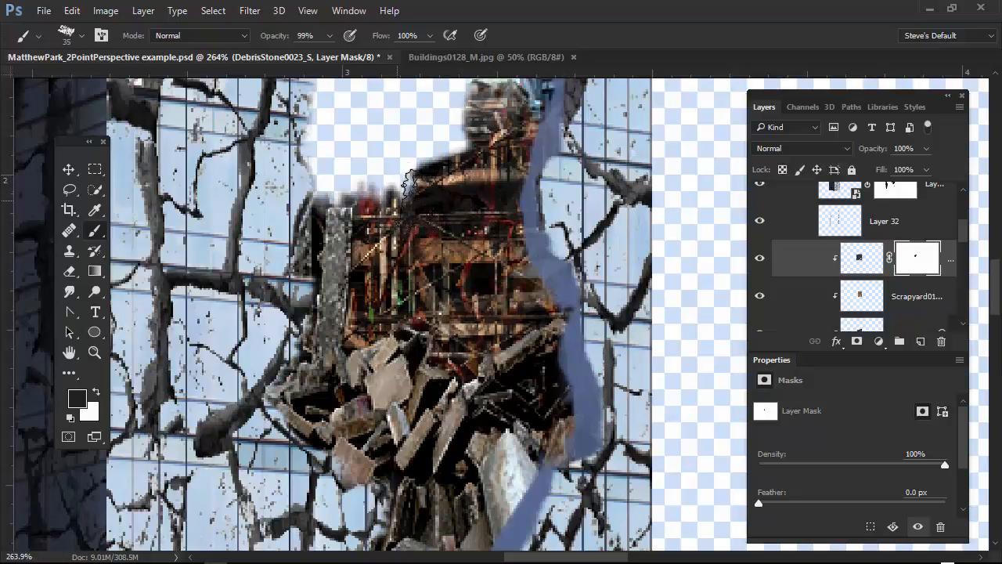
key(0)
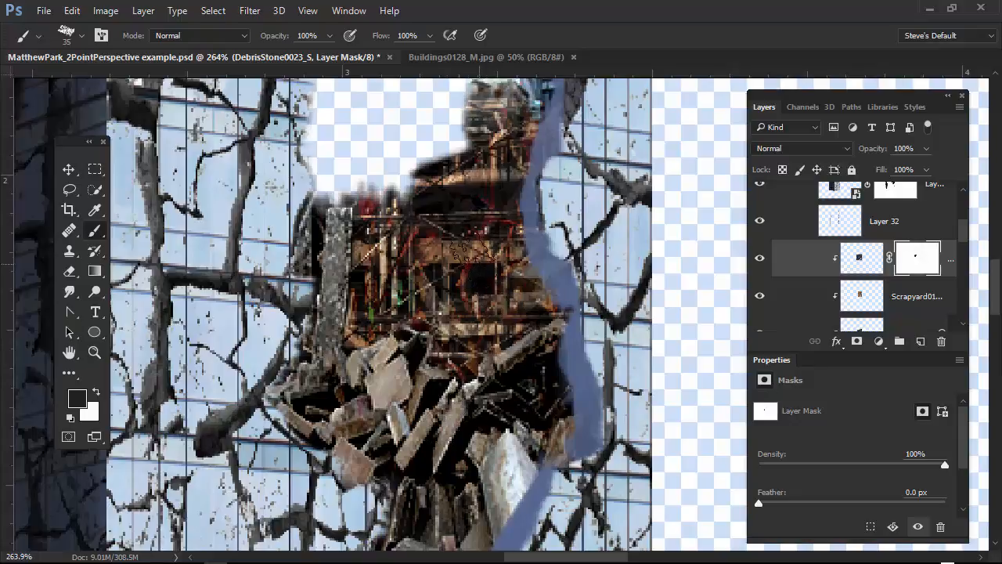
drag(454, 261, 426, 288)
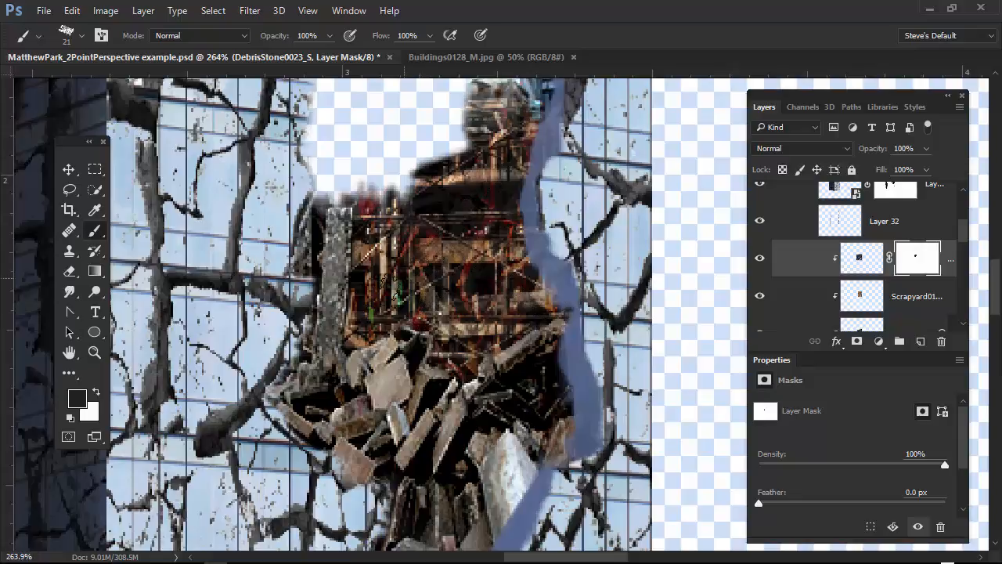
drag(352, 341, 332, 360)
- Duplicate the DebrisStone0023_S layer with its mask and move the copy up over the opening above the scaffolding
scroll(592, 442, down, 5)
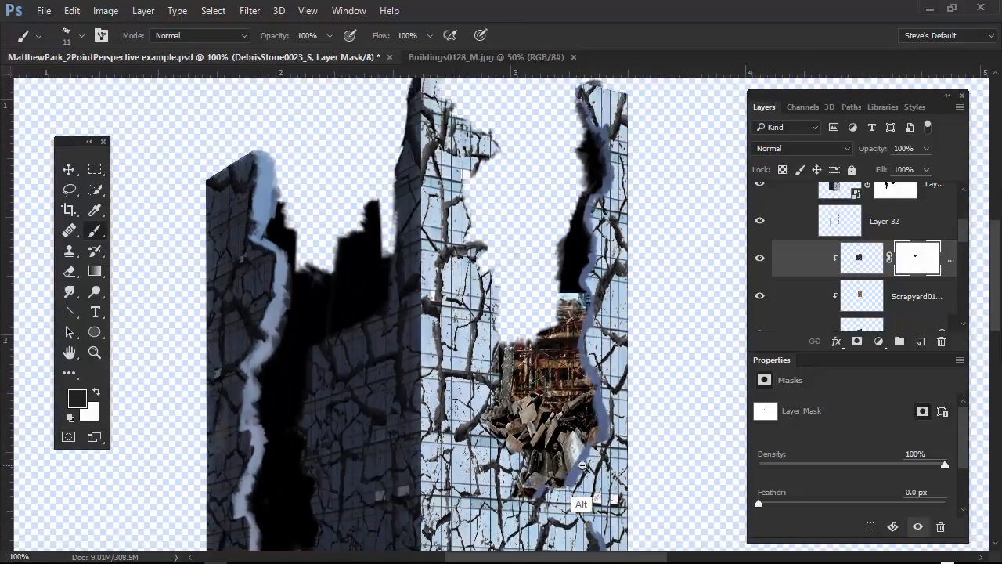
scroll(584, 454, up, 2)
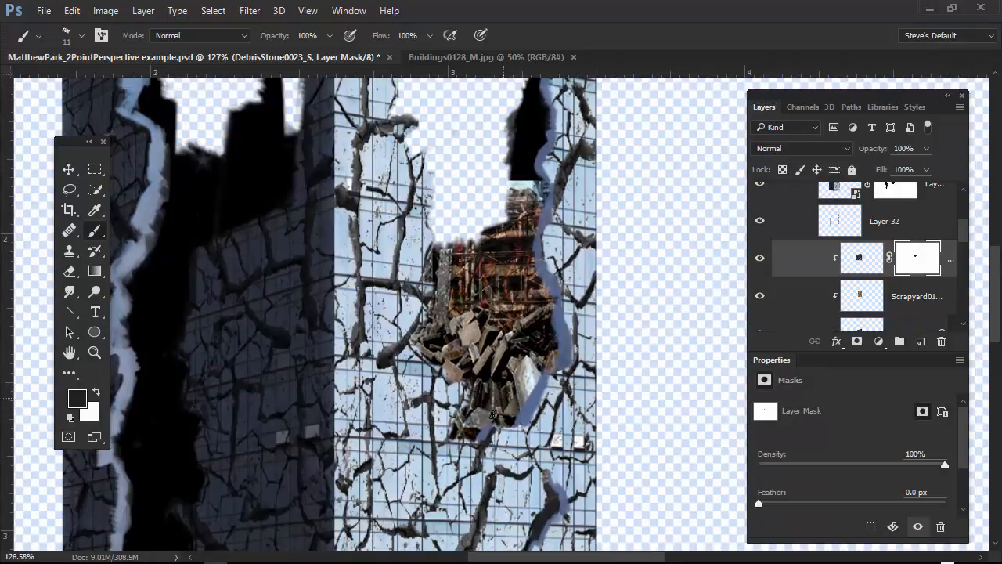
drag(527, 342, 493, 448)
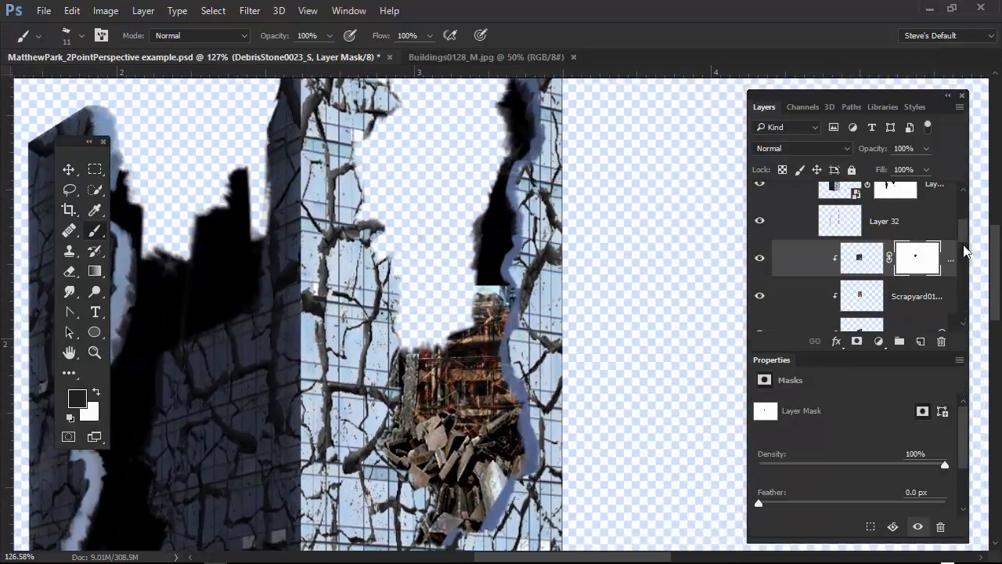
drag(962, 232, 959, 232)
click(861, 263)
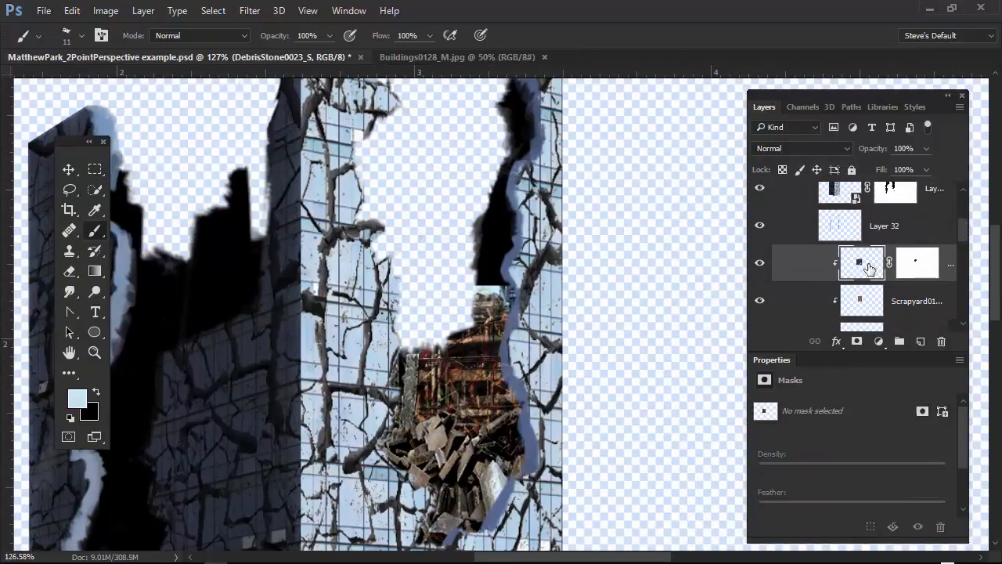
key(ctrl+j)
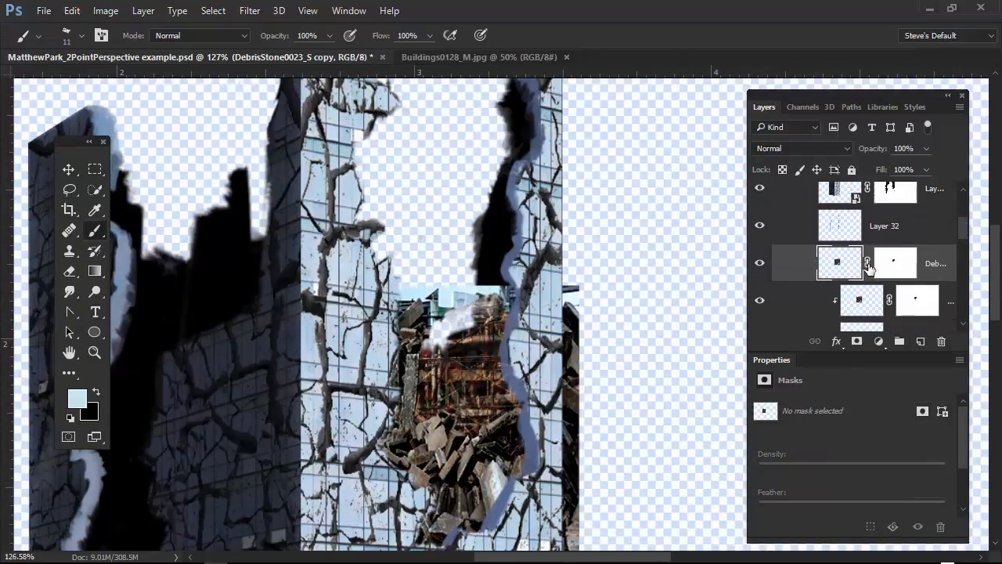
key(v)
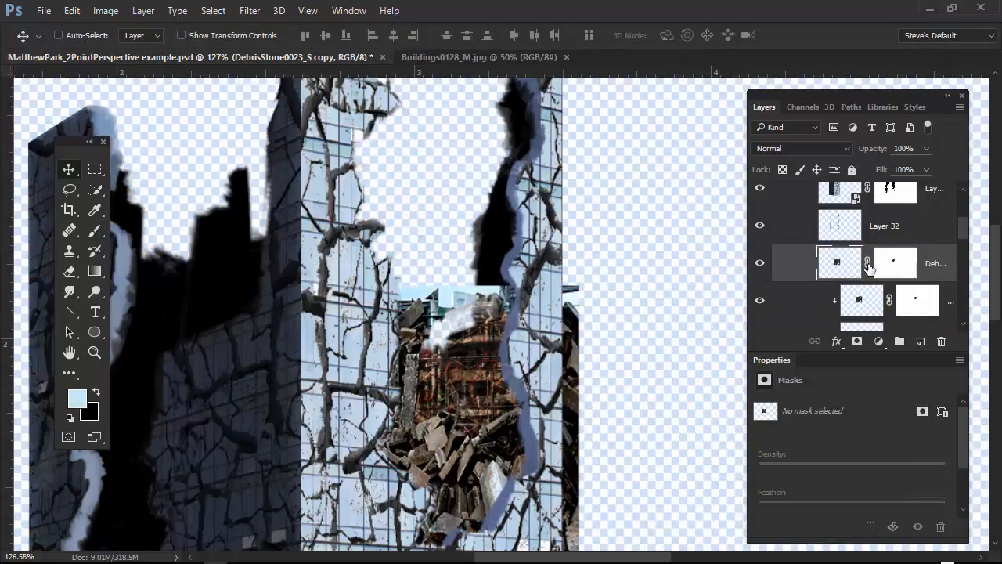
mouse_move(582, 459)
mouse_down()
mouse_move(595, 223)
mouse_move(601, 245)
mouse_up()
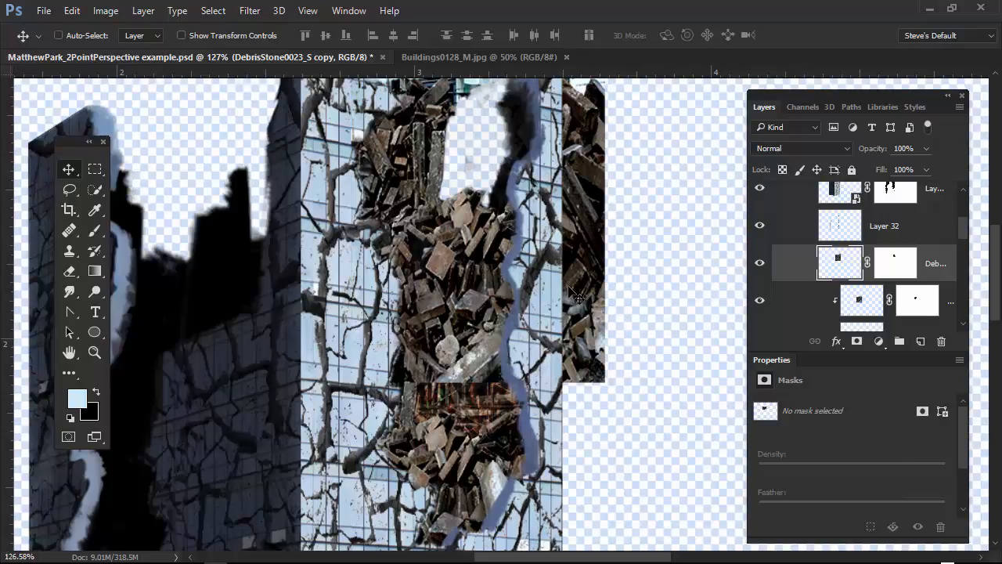
- Fill the debris copy's mask with white and position the copy over the upper black opening beside the narrow right-hand wall
click(896, 264)
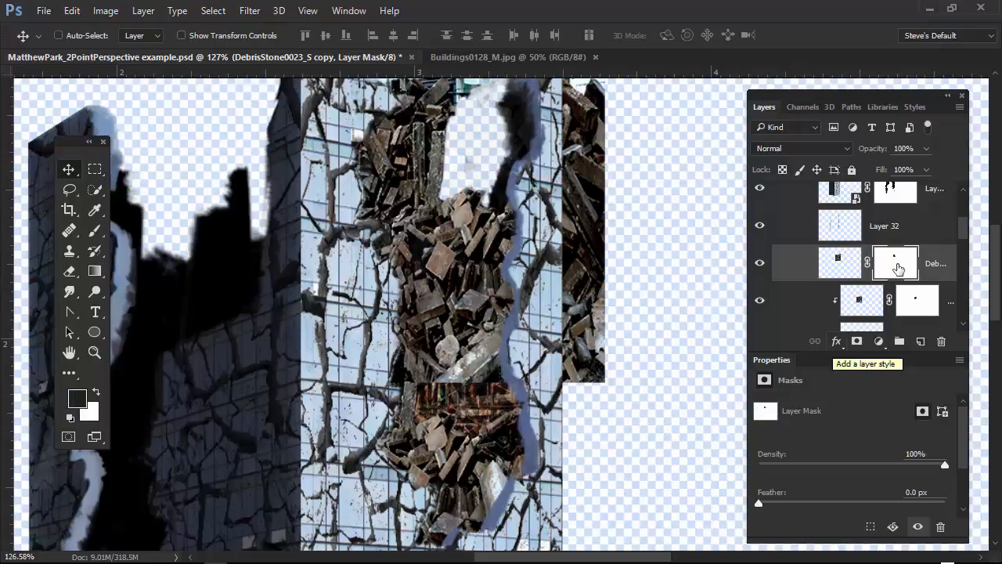
key(ctrl+BackSpace)
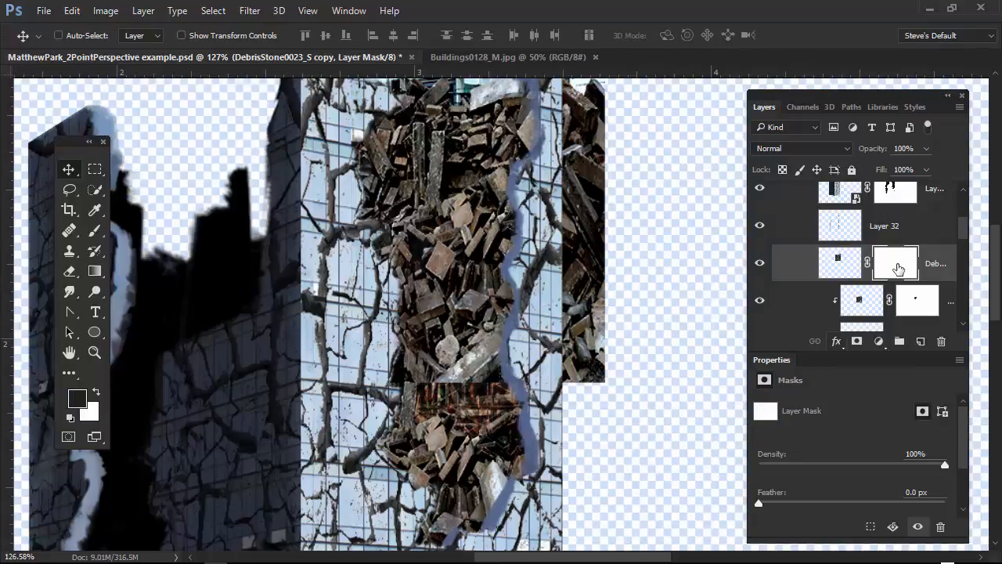
drag(622, 275, 612, 418)
drag(570, 383, 695, 296)
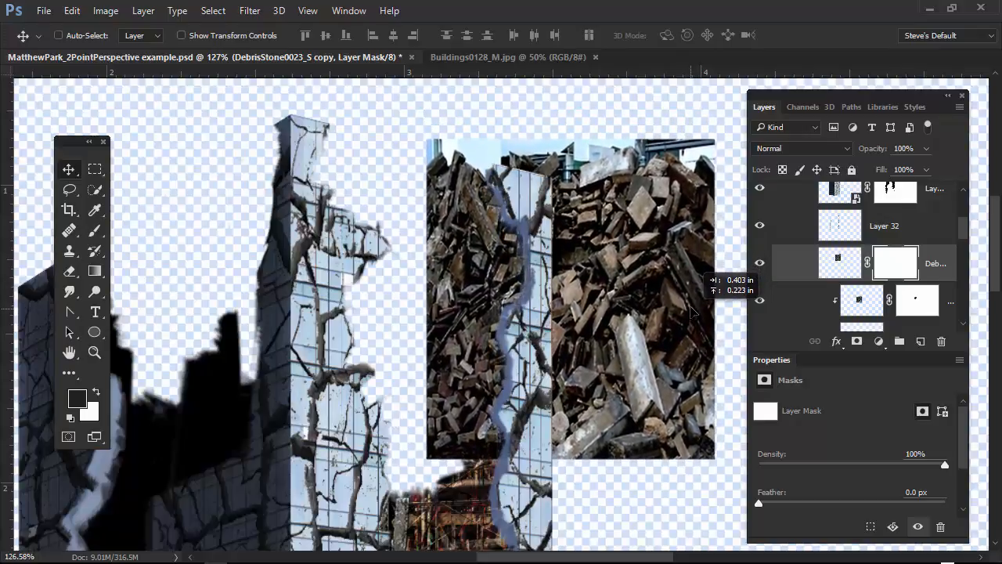
drag(689, 313, 689, 310)
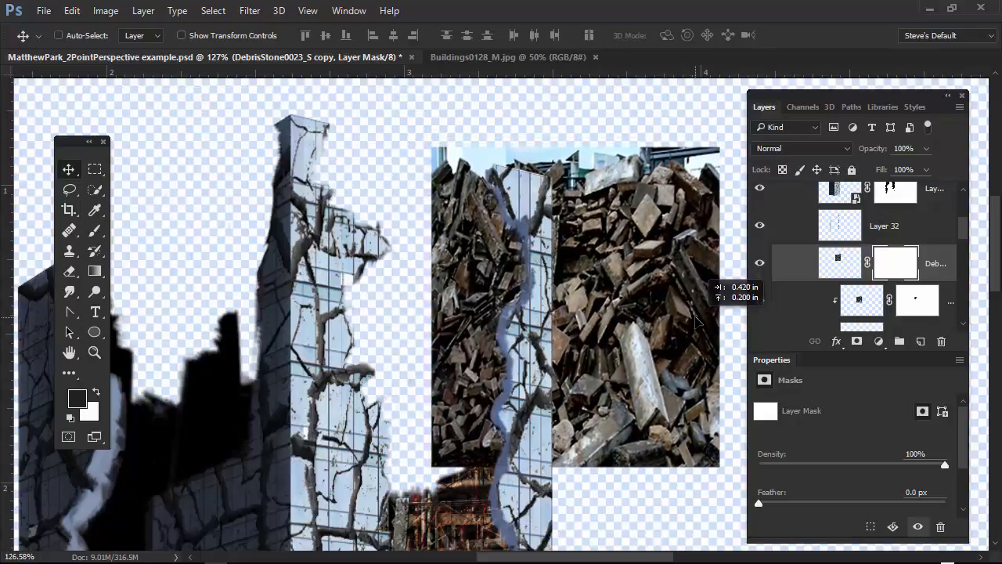
drag(701, 319, 672, 329)
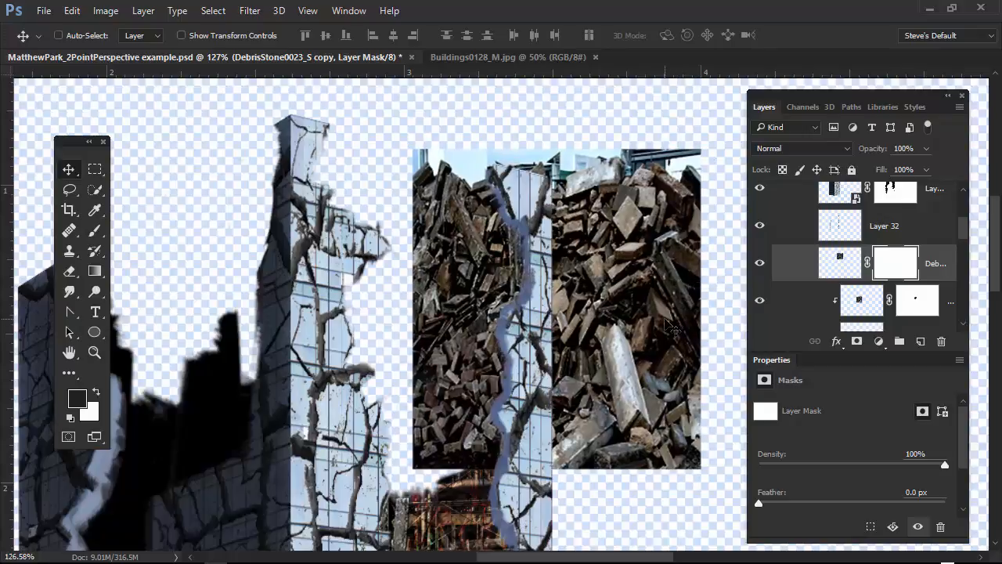
- Clip the debris copy into the clipping group below Layer 32 and restore the normal image view from the mask view
key(alt)
alt+click(898, 277)
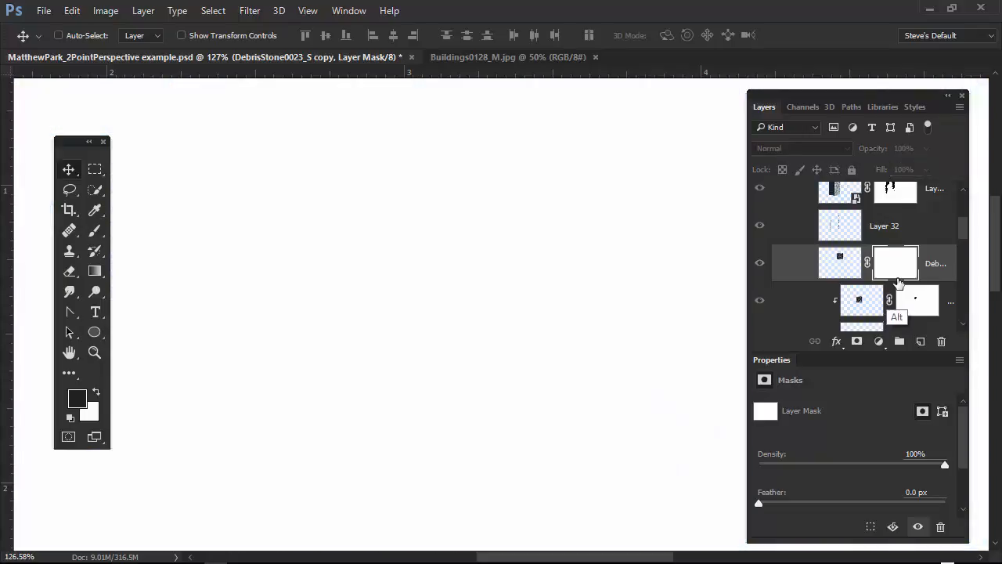
alt+click(898, 280)
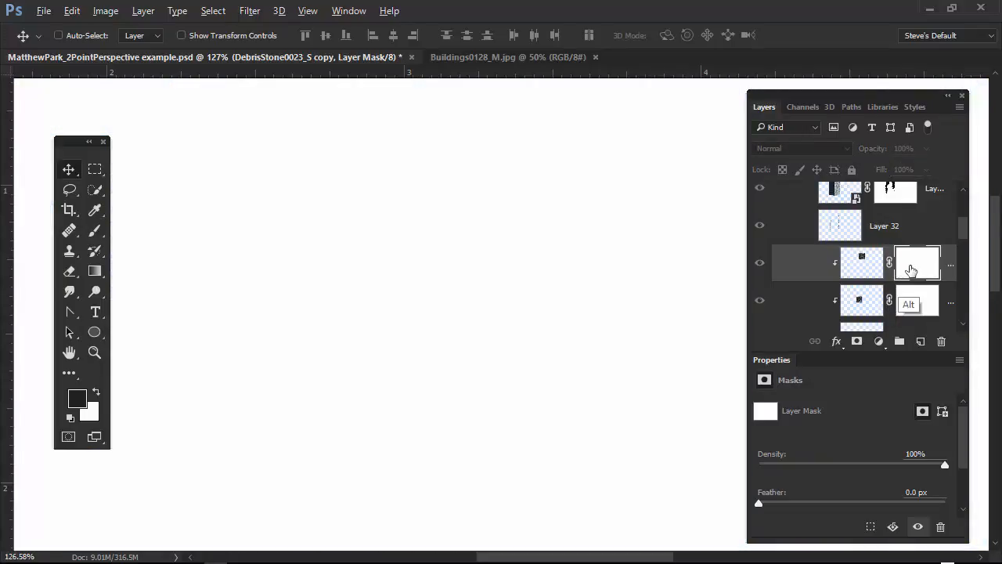
alt+click(910, 270)
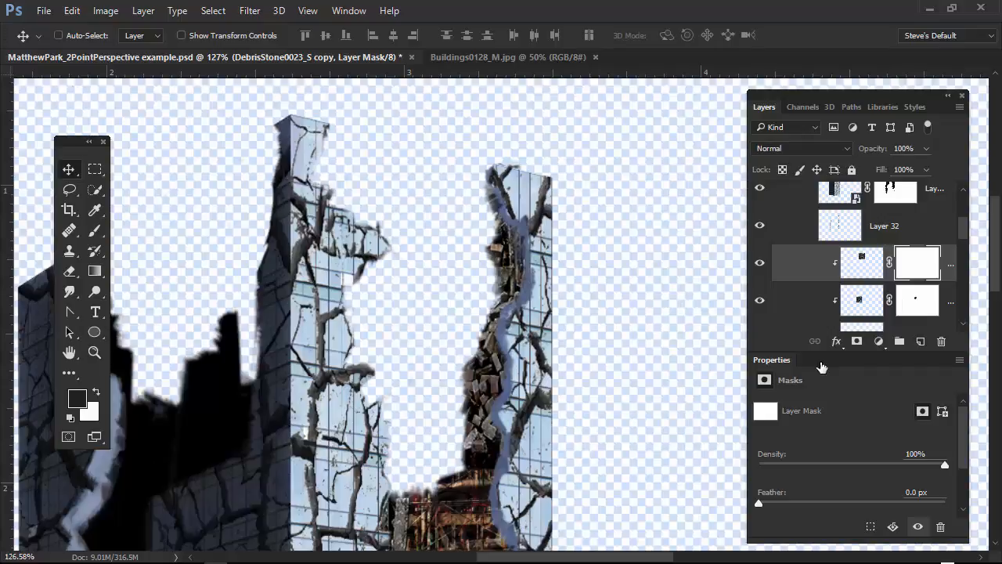
- Duplicate the DebrisStone0023_S copy layer as another clipped layer and move it down over the junction between the upper debris and the scaffolding
drag(637, 432, 576, 429)
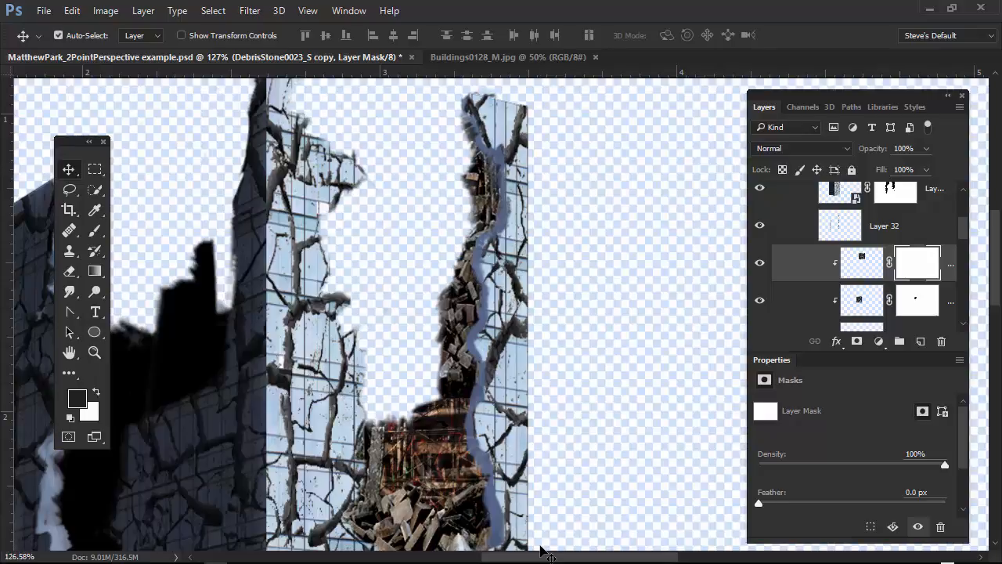
key(ctrl+j)
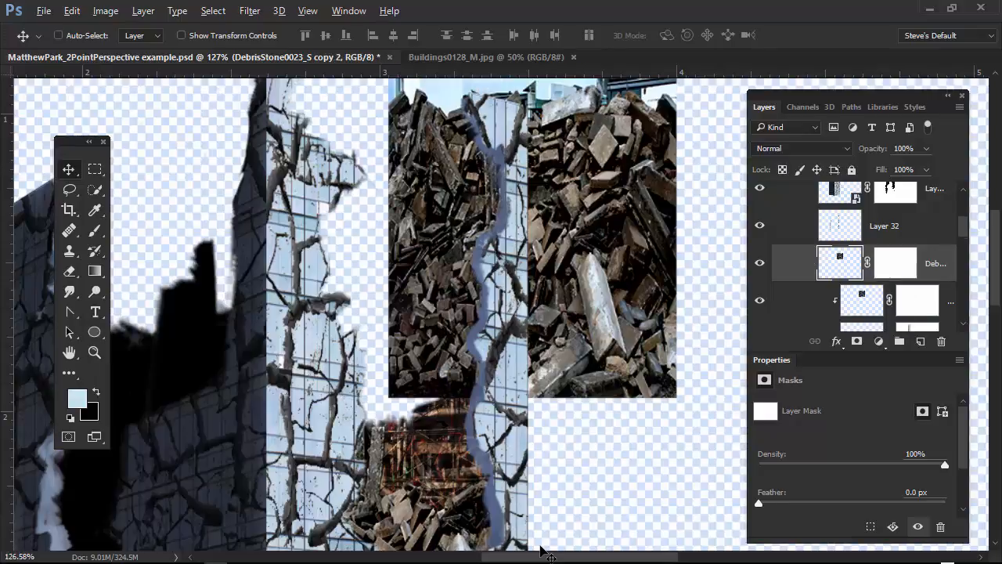
key(ctrl+alt+g)
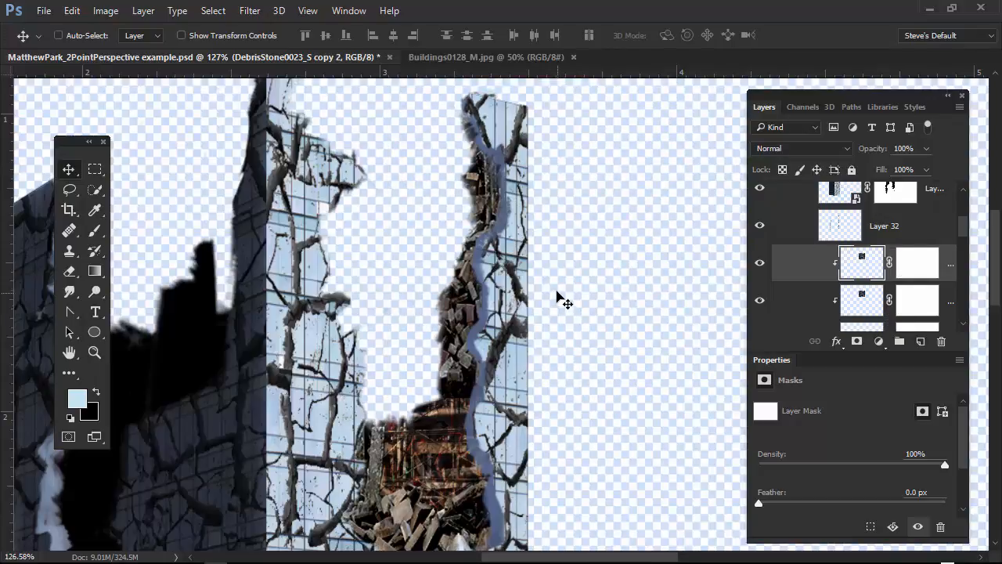
drag(539, 205, 684, 288)
key(h)
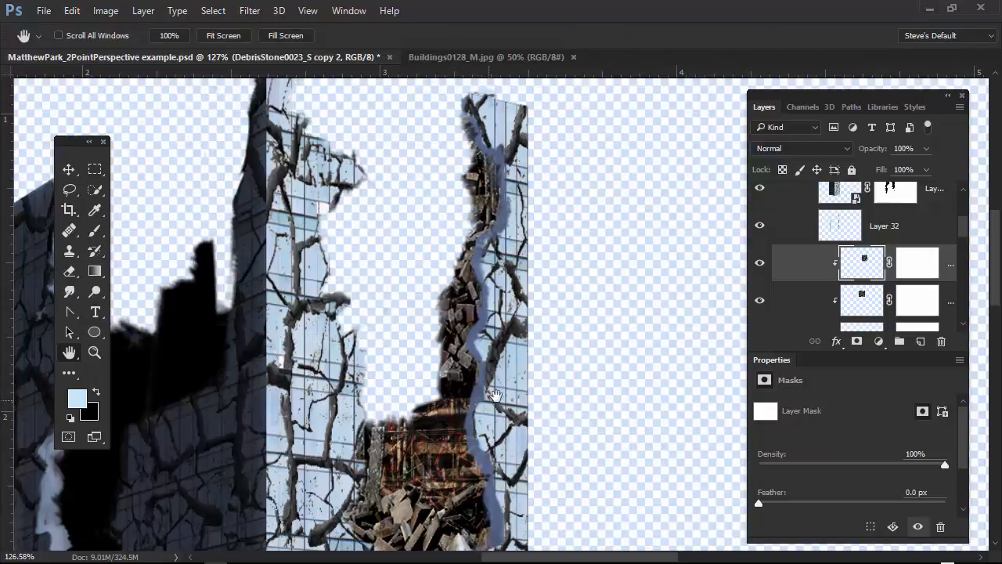
key(v)
drag(567, 398, 462, 454)
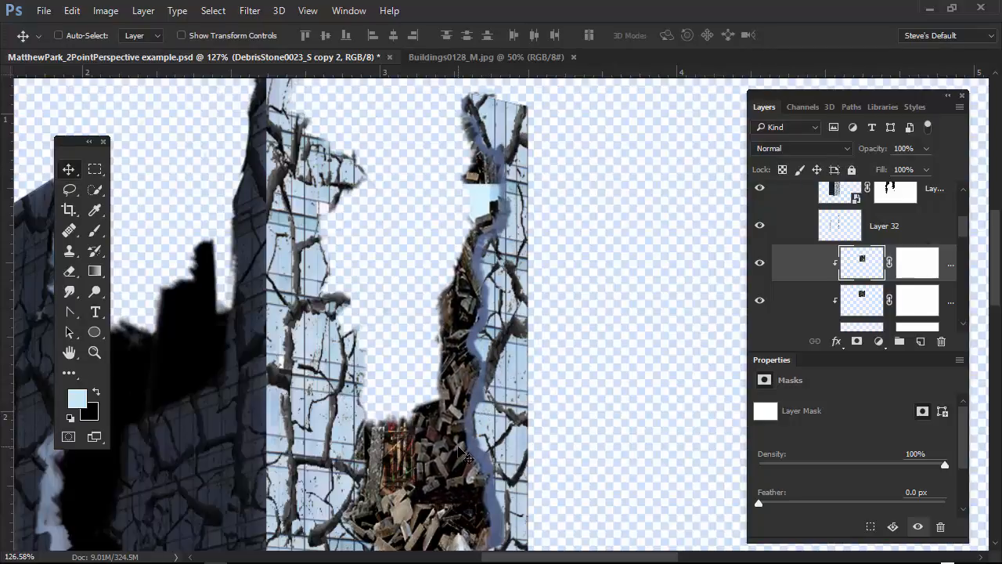
- Invert the new debris copy's mask to black and paint white with an 11 px brush to reveal rubble over the dark gap above the scaffolding
click(916, 263)
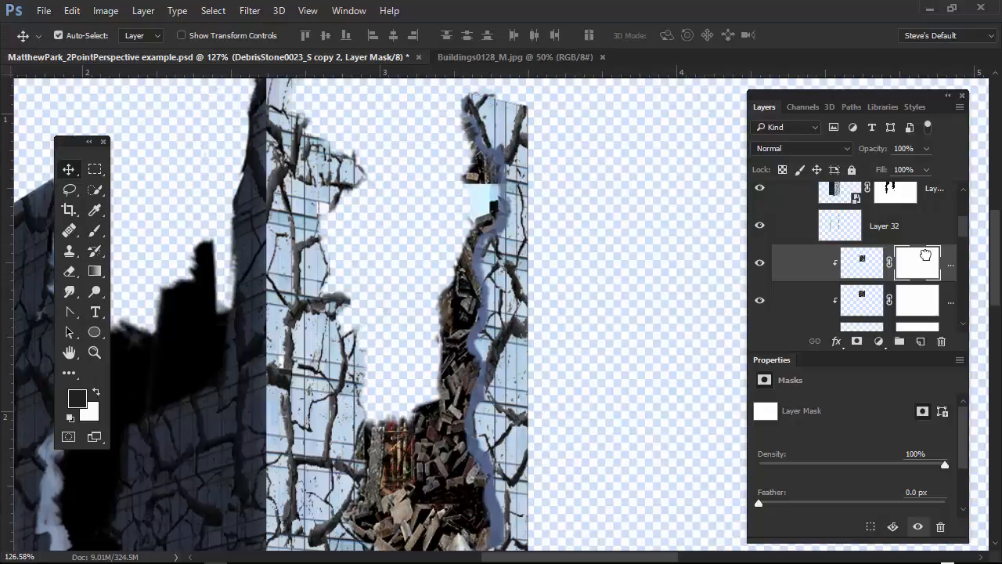
key(ctrl+i)
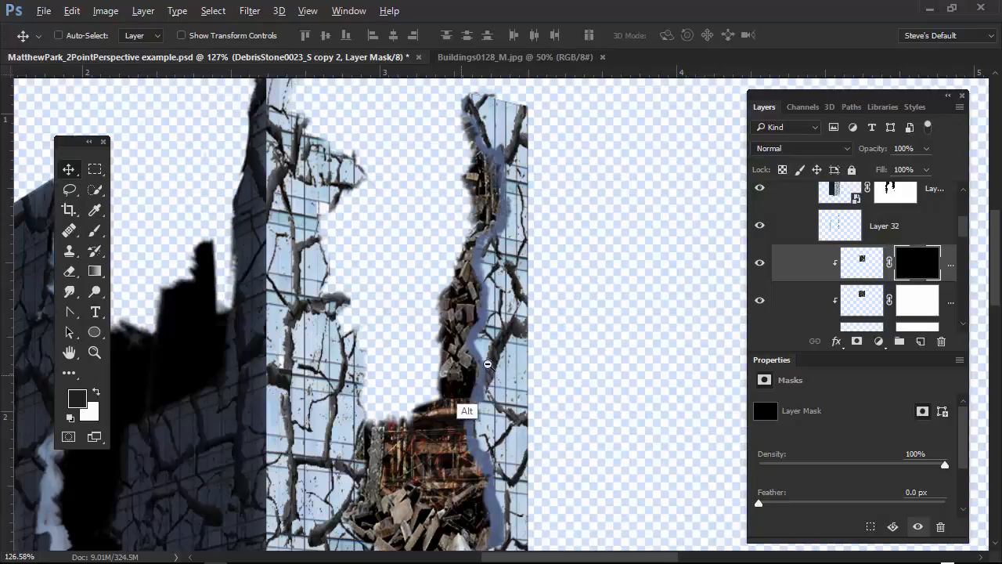
drag(465, 377, 522, 353)
drag(495, 407, 500, 305)
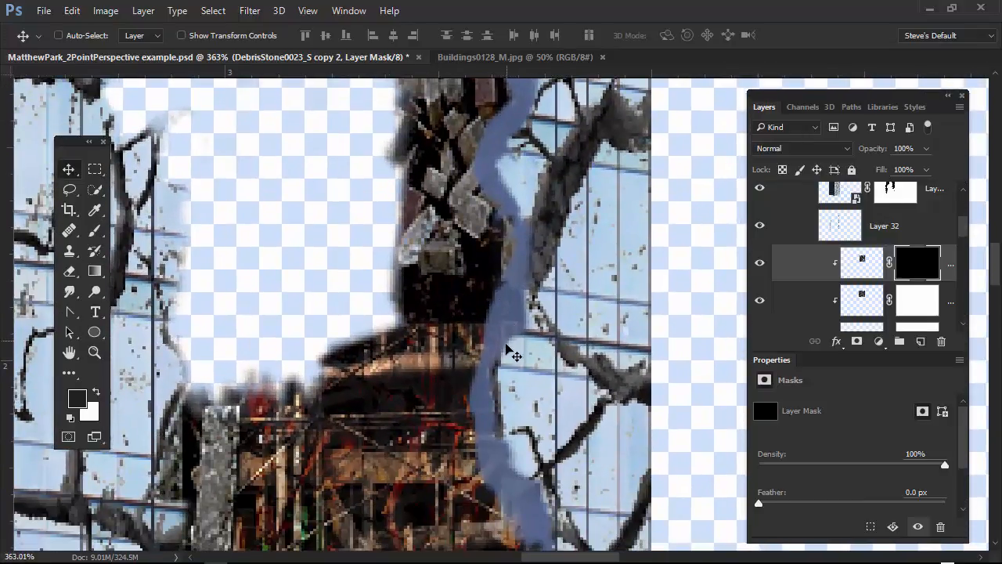
key(b)
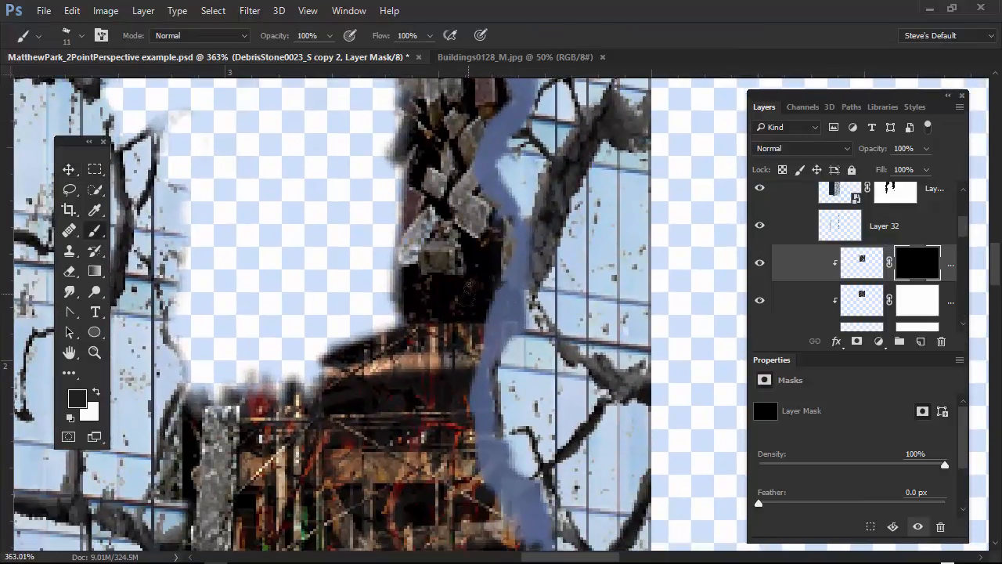
key(x)
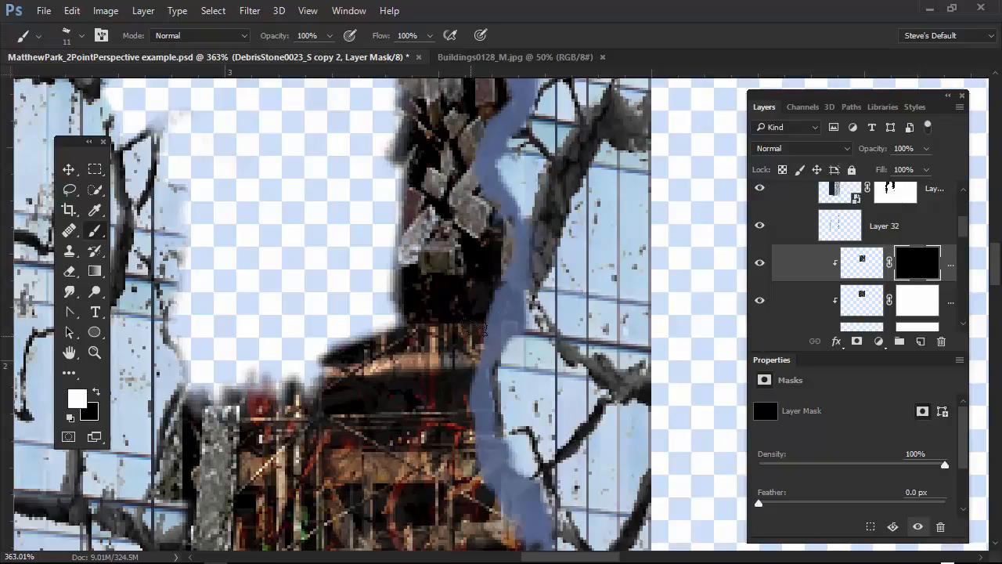
mouse_move(479, 307)
mouse_down()
mouse_move(484, 264)
mouse_move(470, 259)
mouse_move(480, 267)
mouse_move(439, 350)
mouse_move(404, 299)
mouse_move(427, 269)
mouse_move(450, 303)
mouse_move(434, 270)
mouse_move(401, 342)
mouse_up()
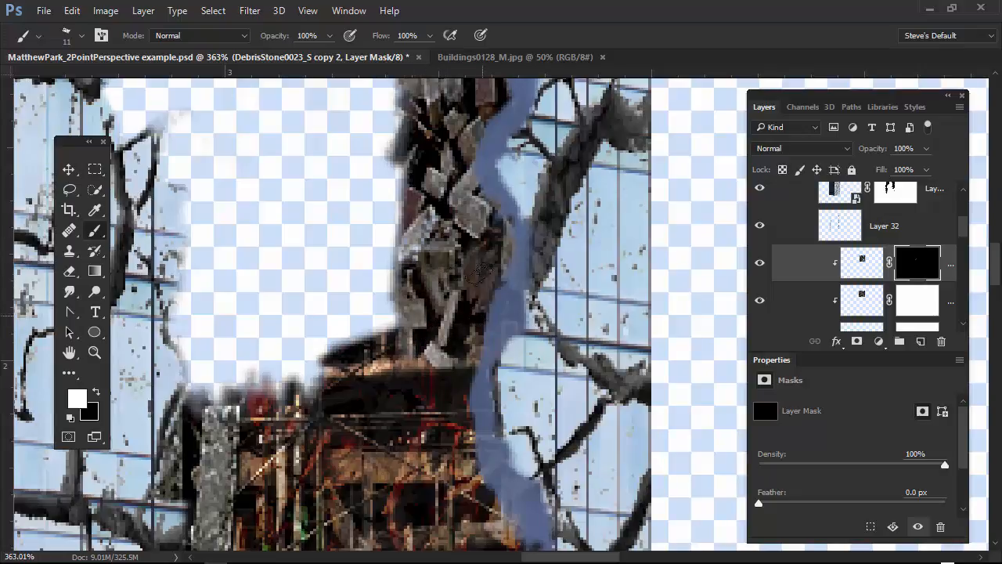
mouse_move(401, 297)
mouse_down()
mouse_move(406, 188)
mouse_move(414, 224)
mouse_move(401, 209)
mouse_move(457, 247)
mouse_move(476, 303)
mouse_up()
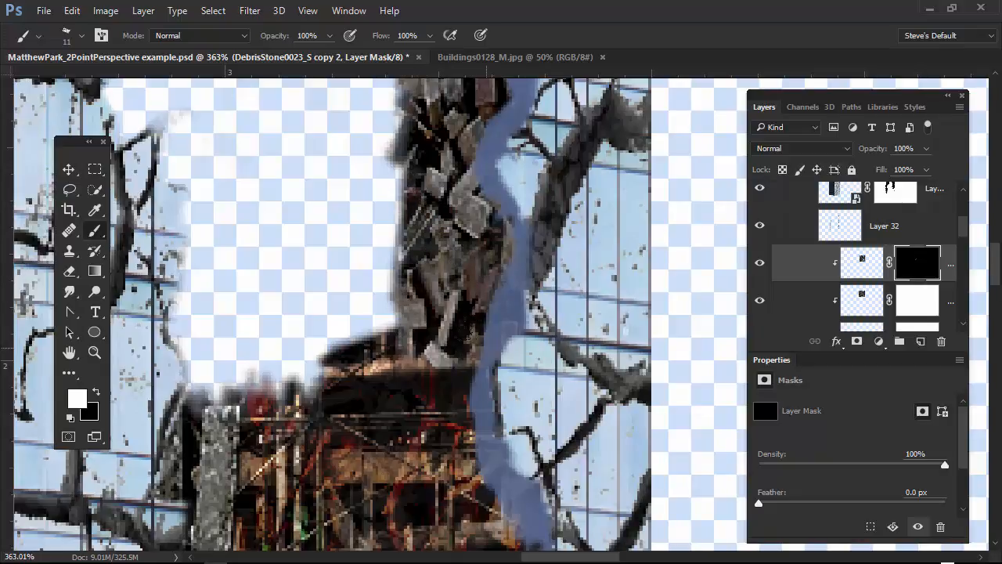
- Reveal more rubble along the right side of the scaffolding by painting white on the mask with a 26 px brush
alt+click(565, 444)
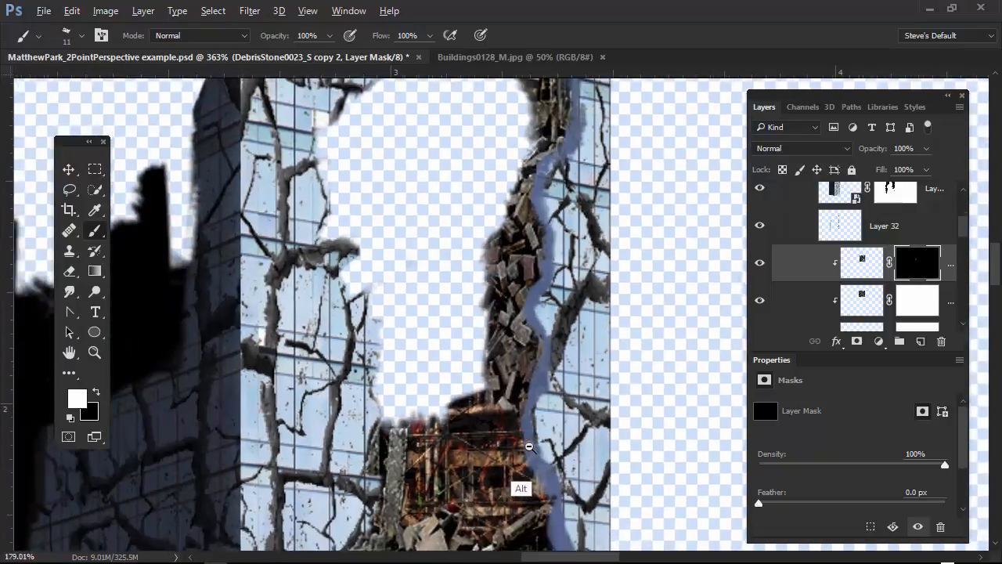
drag(529, 446, 532, 445)
mouse_move(529, 407)
mouse_down()
mouse_move(526, 322)
mouse_move(508, 259)
mouse_move(518, 259)
mouse_move(487, 275)
mouse_move(519, 399)
mouse_move(505, 309)
mouse_move(463, 395)
mouse_move(446, 384)
mouse_move(430, 417)
mouse_up()
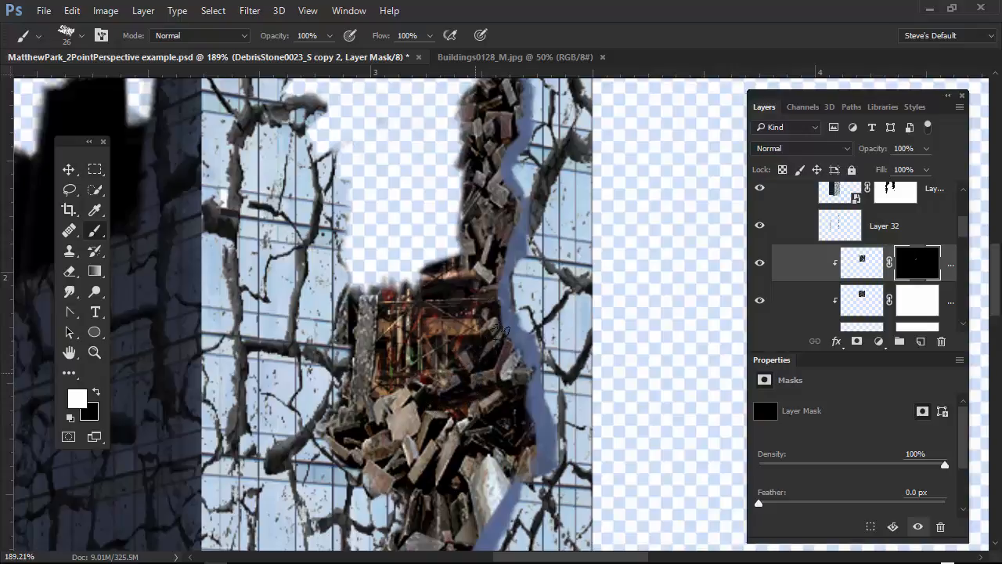
drag(526, 200, 515, 222)
mouse_move(476, 402)
mouse_down()
mouse_move(500, 331)
mouse_move(486, 322)
mouse_up()
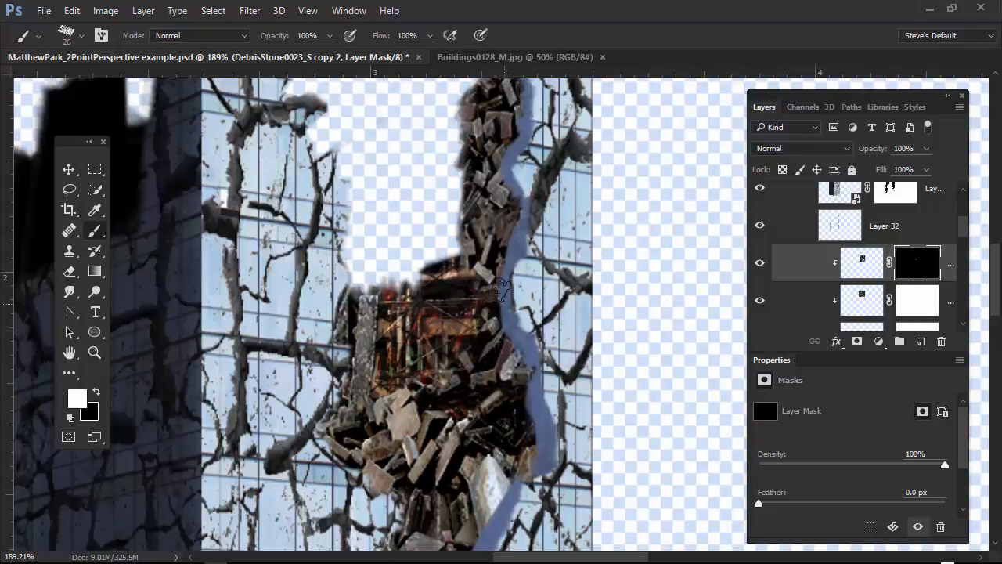
- Compare the building with and without the DebrisStone0023_S copy 2 layer to check how the rubble blends
scroll(553, 485, up, 6)
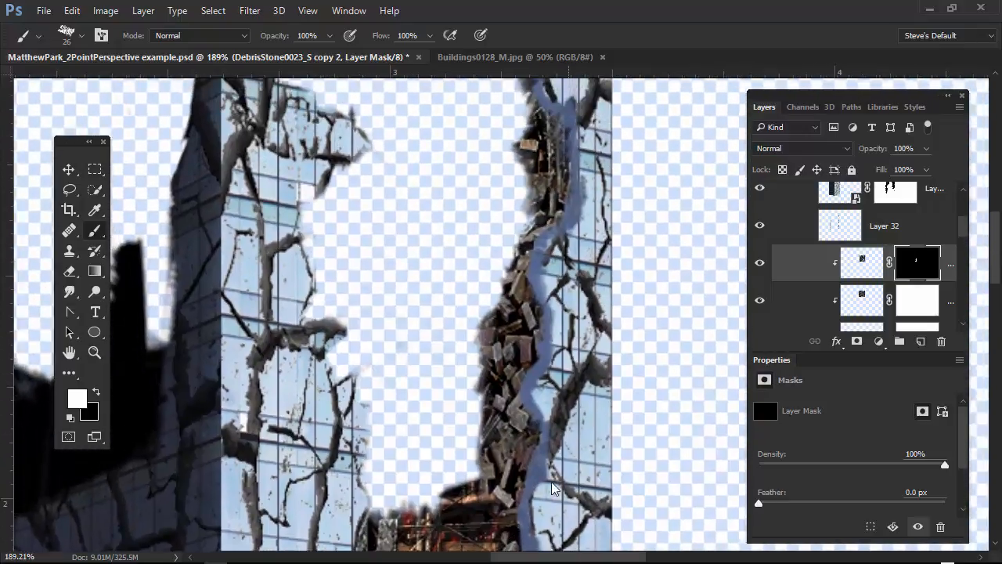
mouse_move(546, 446)
mouse_down()
mouse_move(552, 521)
mouse_move(549, 429)
mouse_up()
key(alt+space)
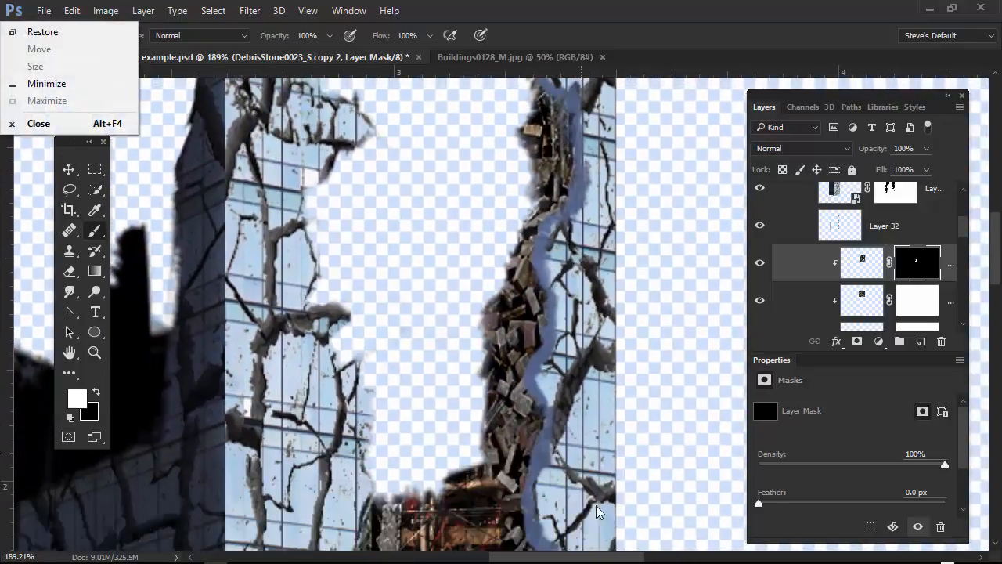
drag(602, 498, 542, 448)
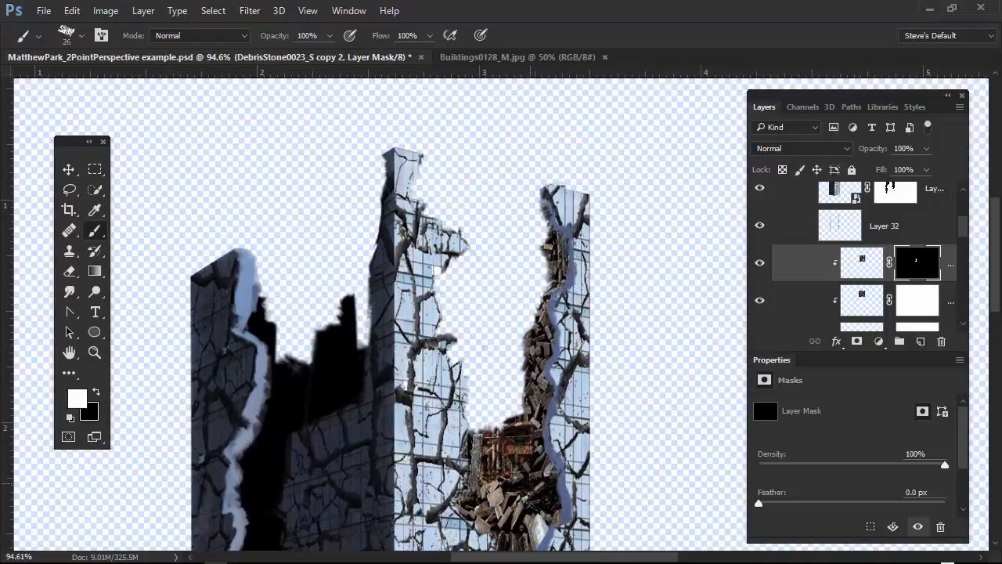
click(760, 267)
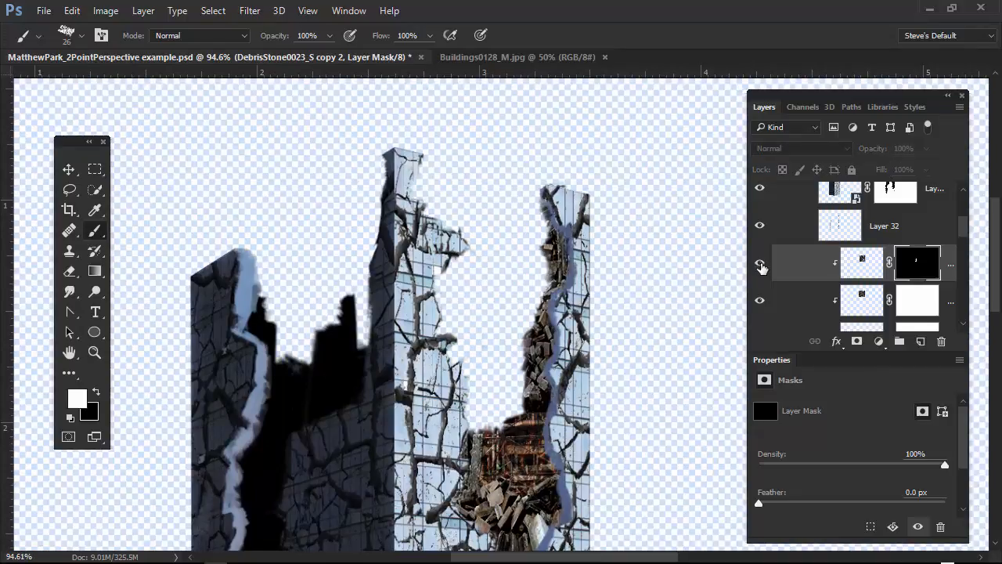
click(760, 267)
click(760, 267)
click(760, 268)
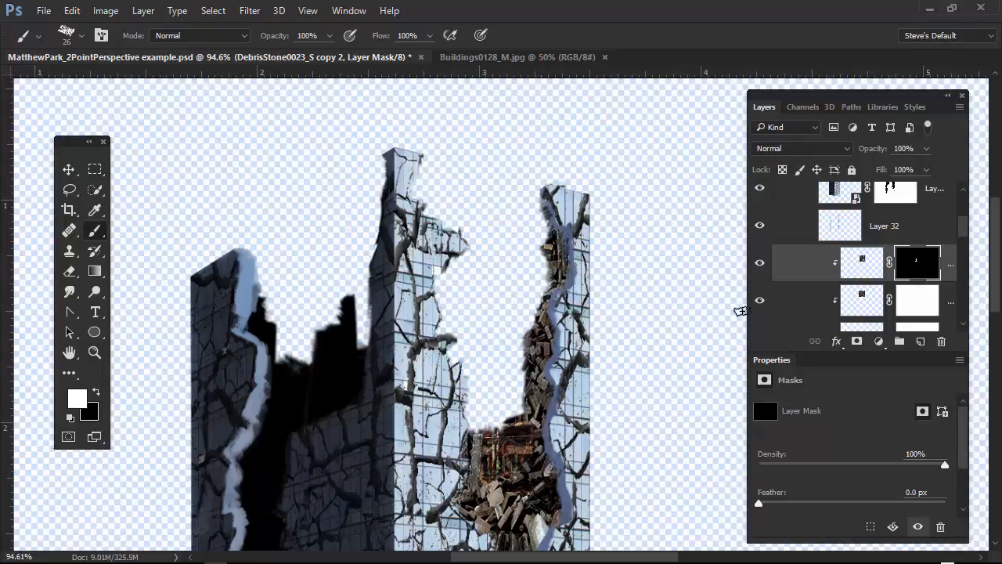
- Darken the midtones of the DebrisStone0023_S copy layer's image with a Levels adjustment
click(760, 301)
click(760, 302)
click(861, 300)
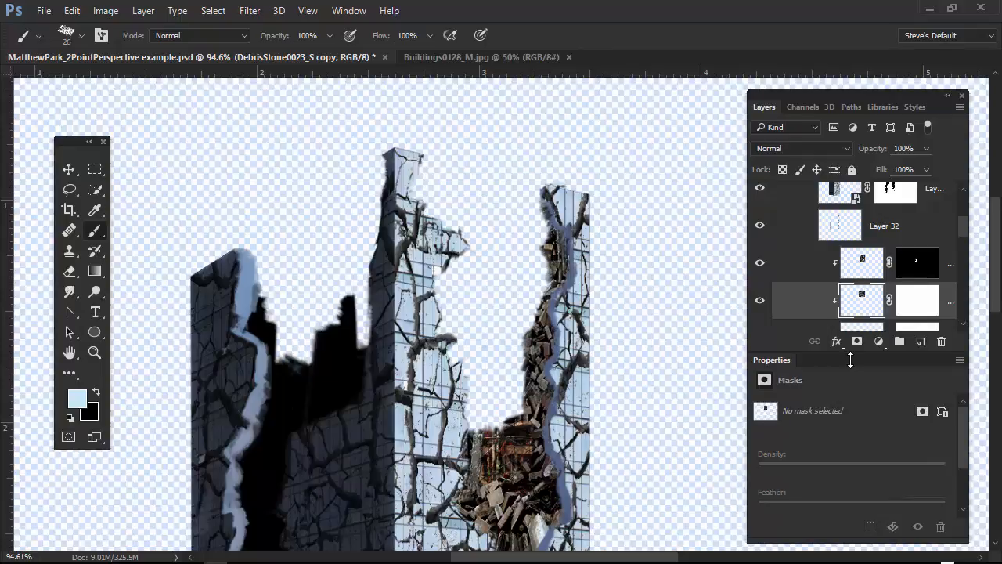
key(ctrl+l)
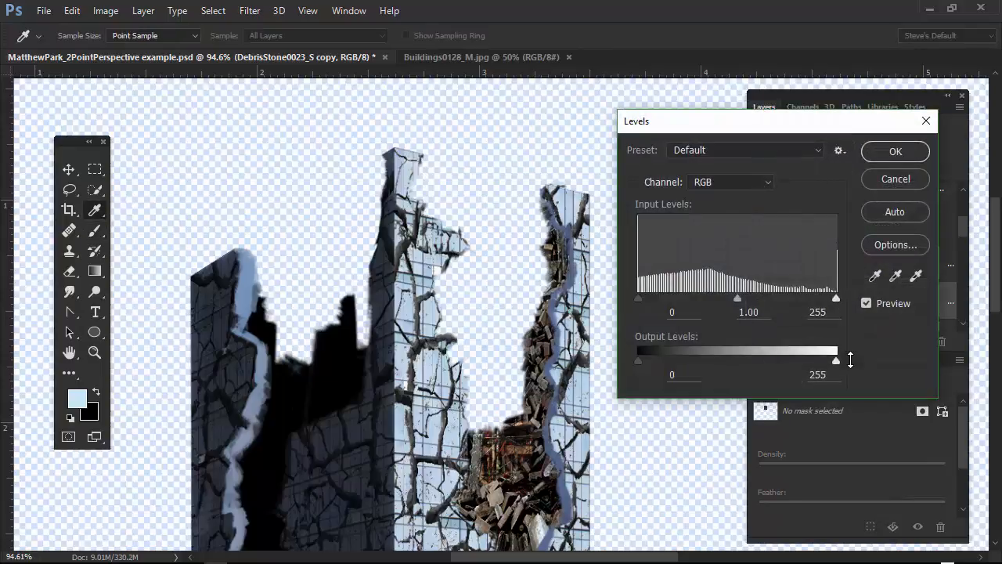
drag(738, 295, 766, 305)
click(895, 151)
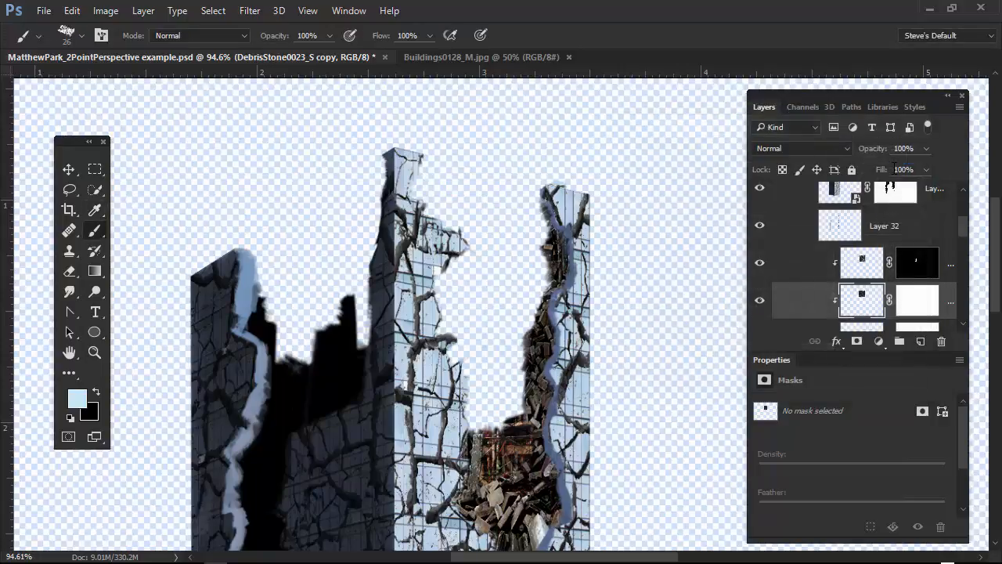
- Check the neighbouring debris layers' visibility and darken the midtones of the DebrisStone0023_S copy 2 image with Levels
scroll(958, 245, down, 2)
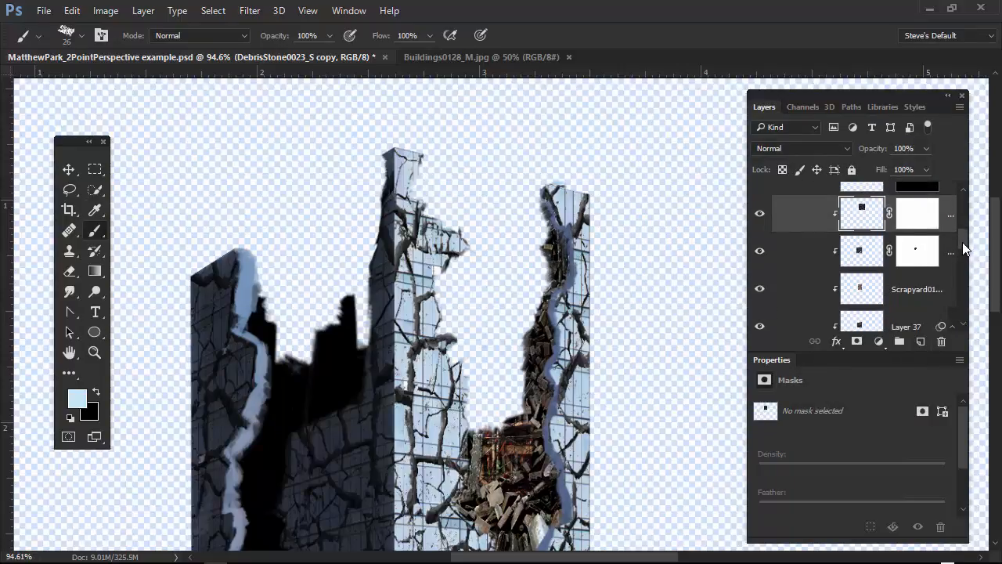
click(760, 273)
click(761, 273)
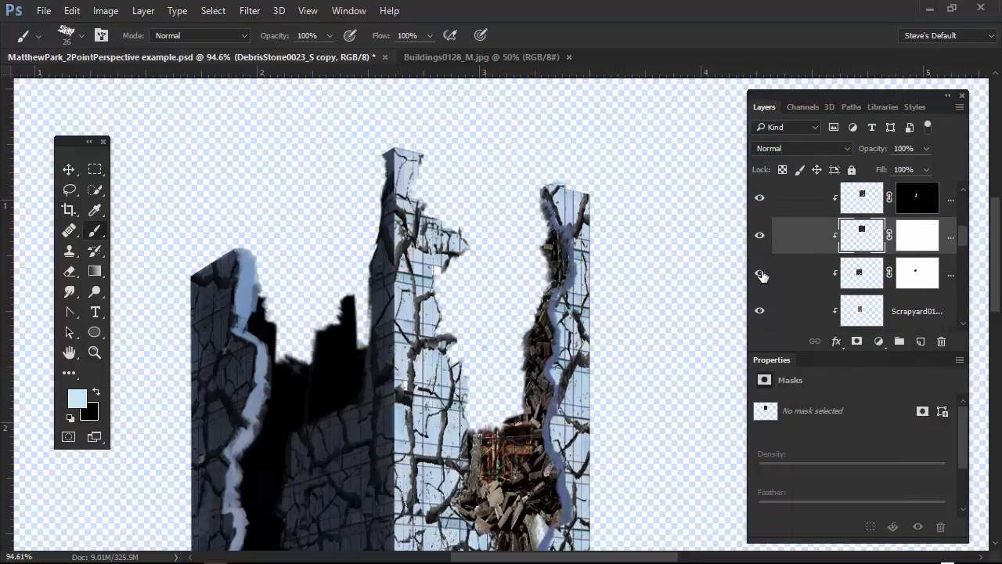
drag(963, 236, 960, 229)
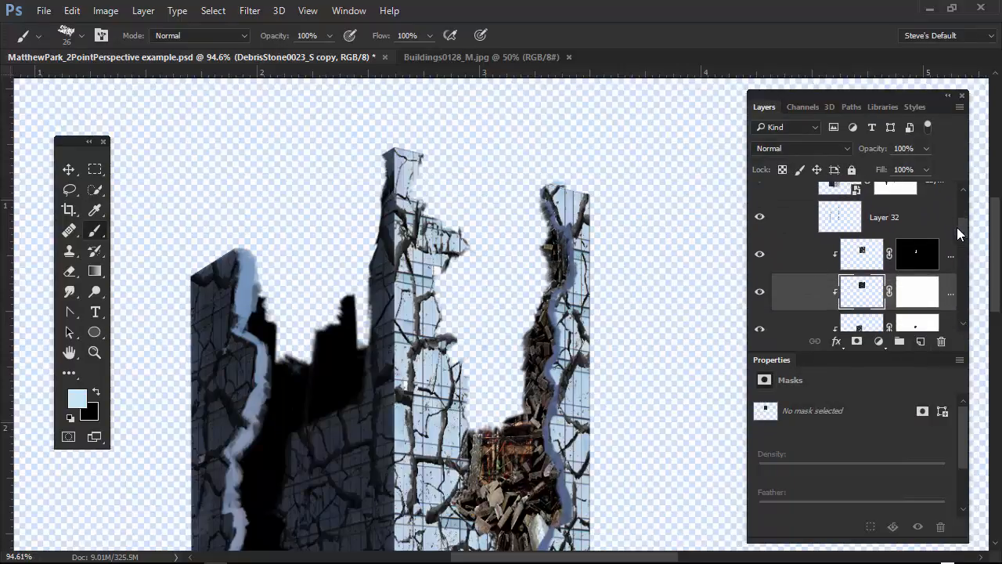
click(760, 256)
click(872, 259)
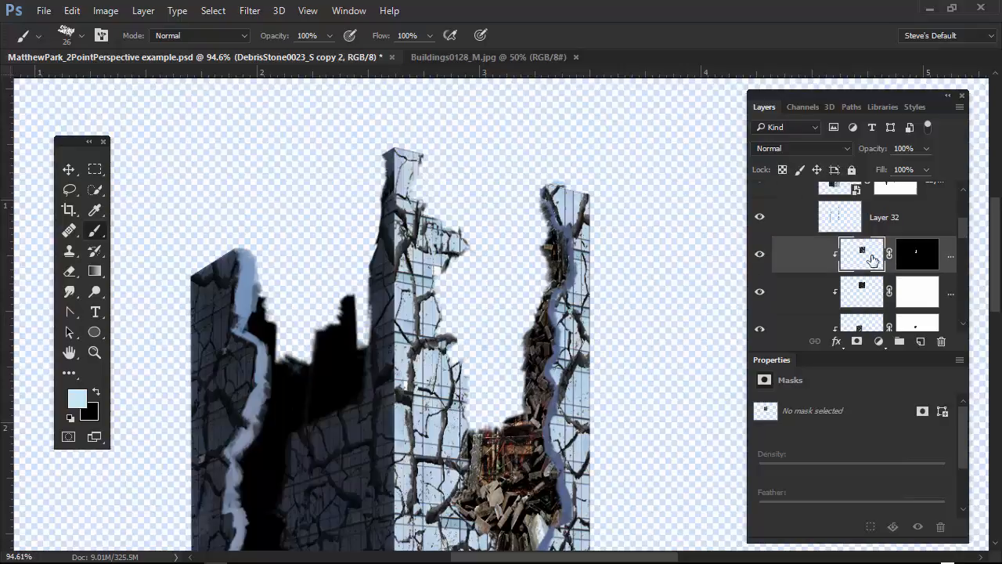
key(ctrl+l)
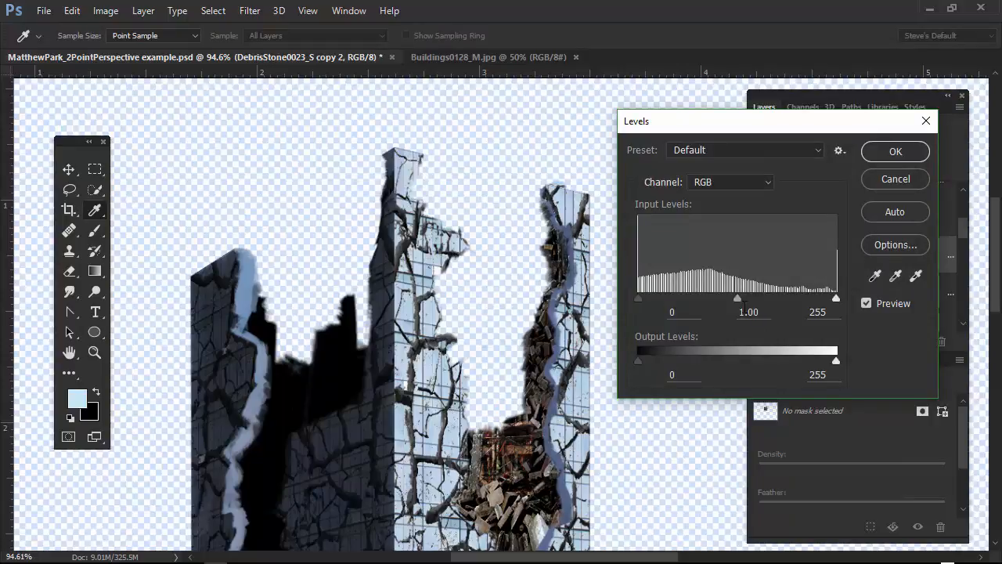
drag(738, 297, 747, 299)
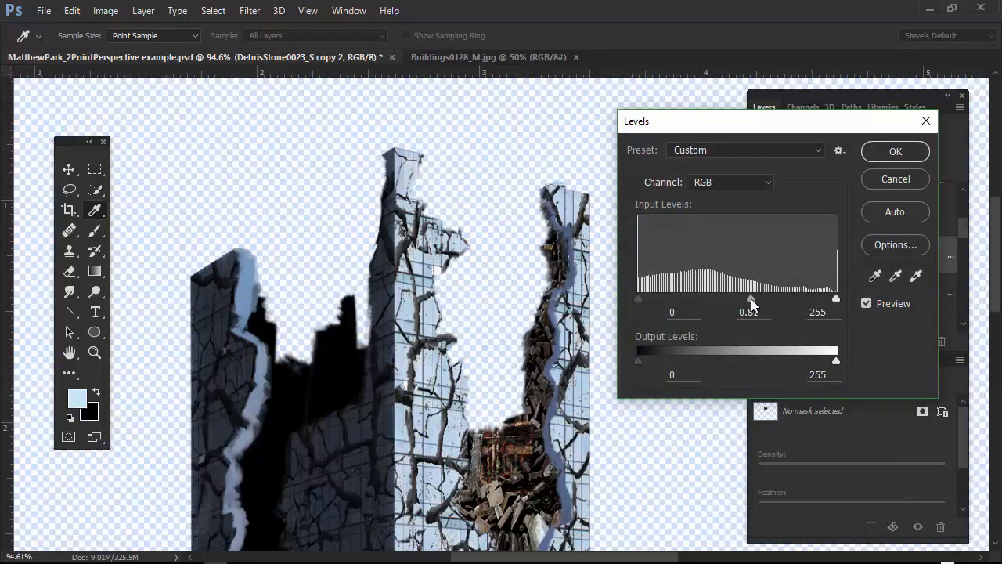
click(905, 152)
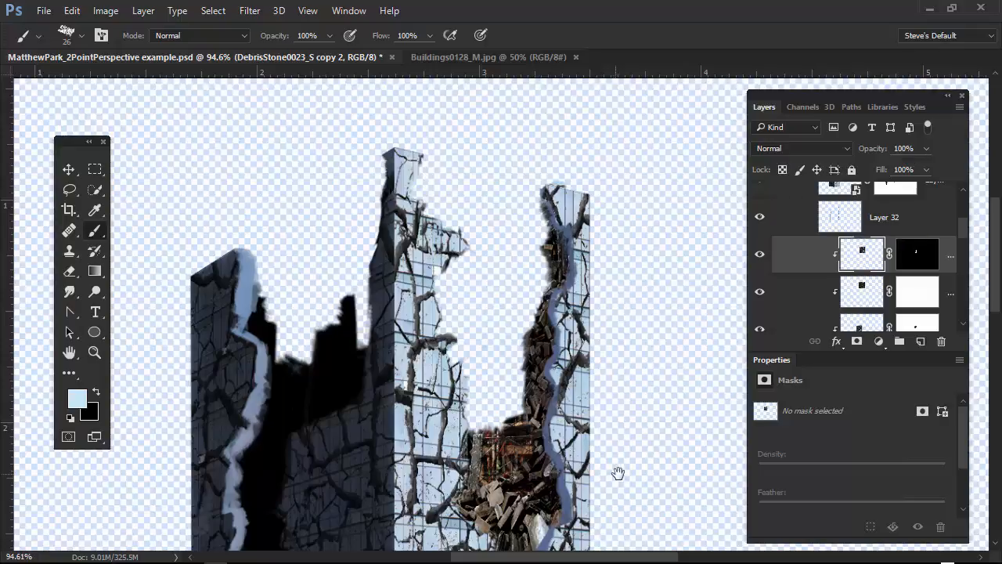
- Switch to Bridge and place DebrisStone0023_M.jpg from the debris folder into the building scene in Photoshop
mouse_move(609, 493)
mouse_down()
mouse_move(602, 330)
mouse_move(603, 368)
mouse_move(617, 380)
mouse_up()
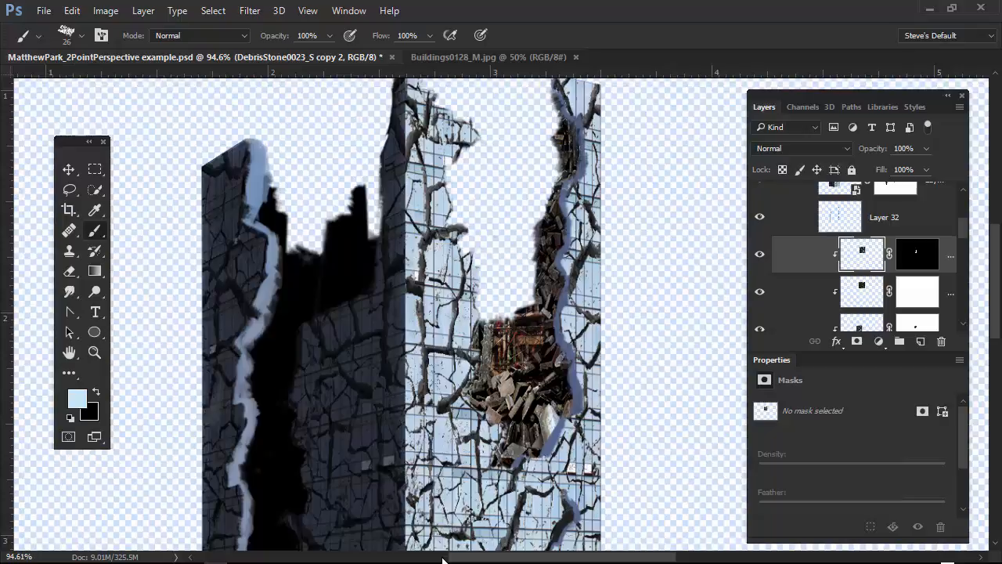
drag(581, 440, 646, 270)
drag(561, 404, 604, 459)
mouse_move(485, 562)
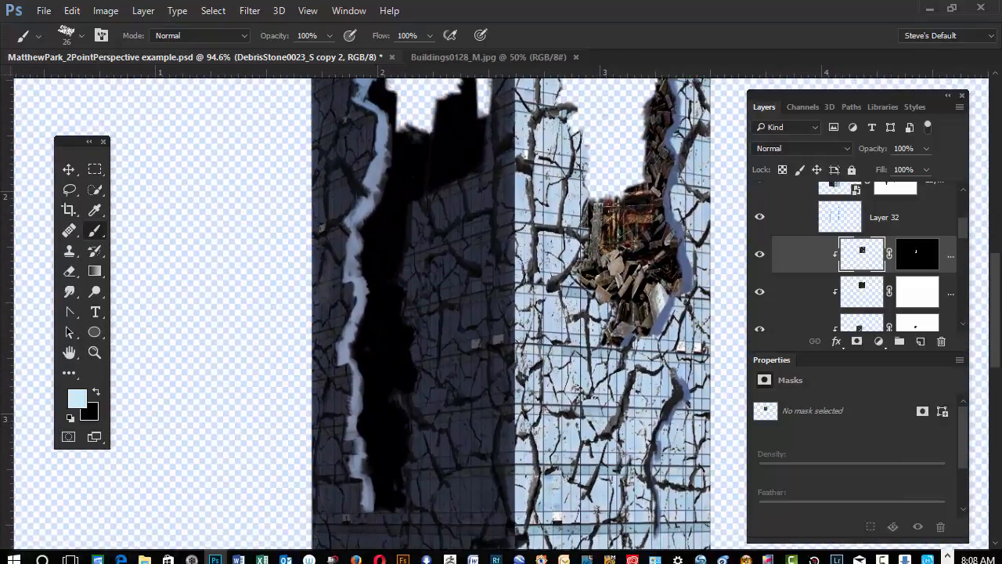
key(alt+Tab)
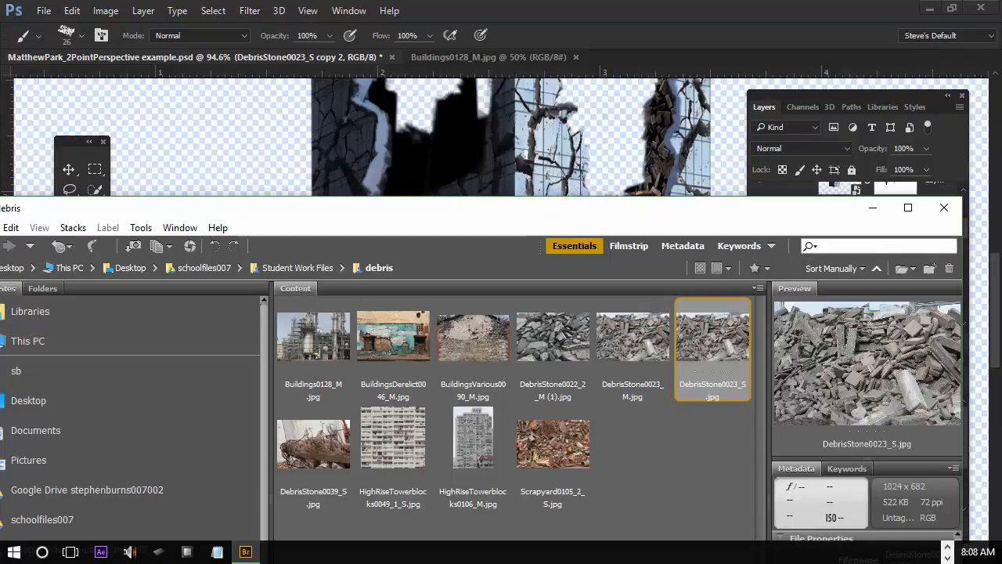
click(640, 348)
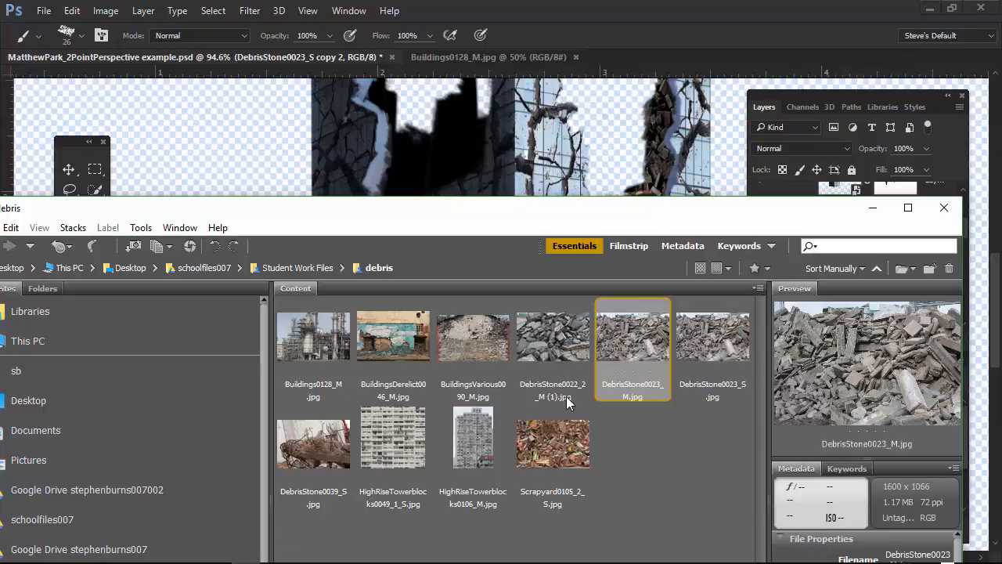
click(567, 398)
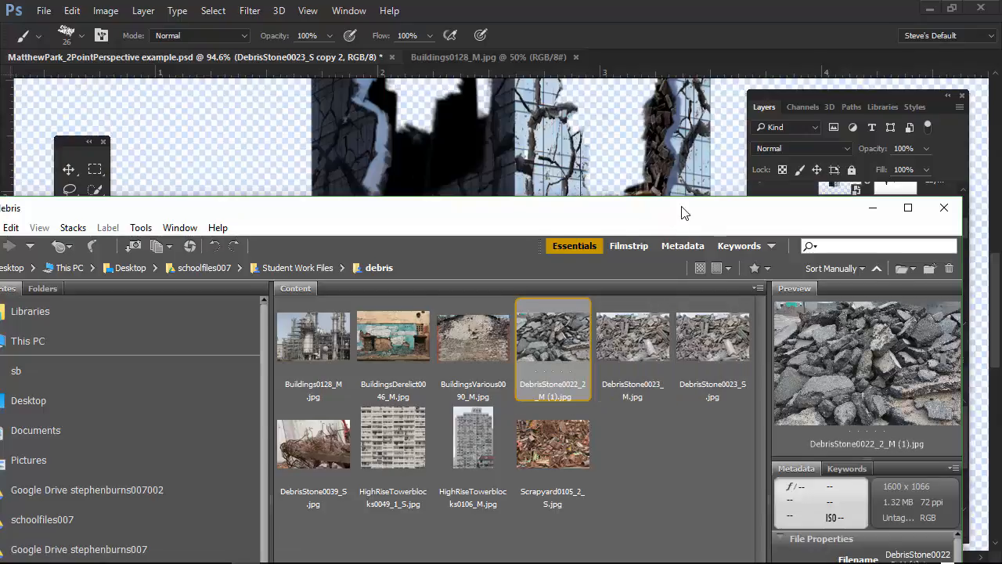
drag(681, 211, 625, 438)
click(640, 348)
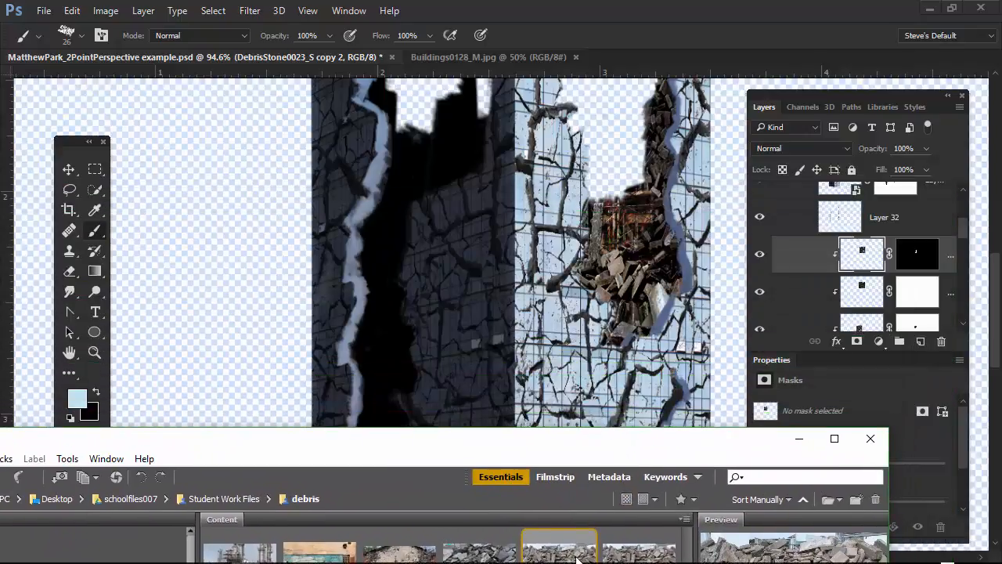
drag(577, 550, 387, 302)
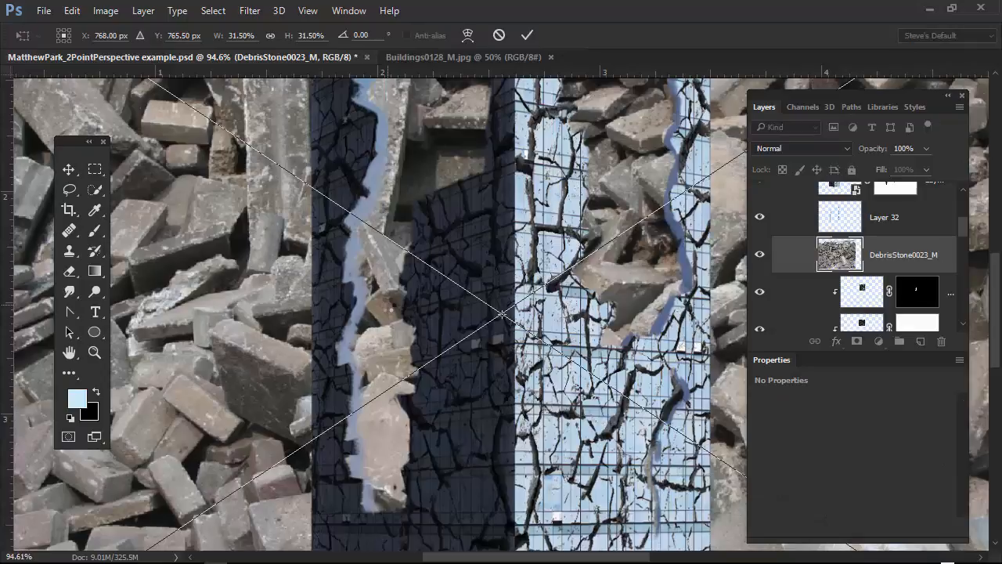
- Scale the placed rubble image to about 4.59% width and 5.25% height and fit it over the lower part of the dark wall's opening
drag(260, 196, 614, 417)
drag(375, 233, 438, 330)
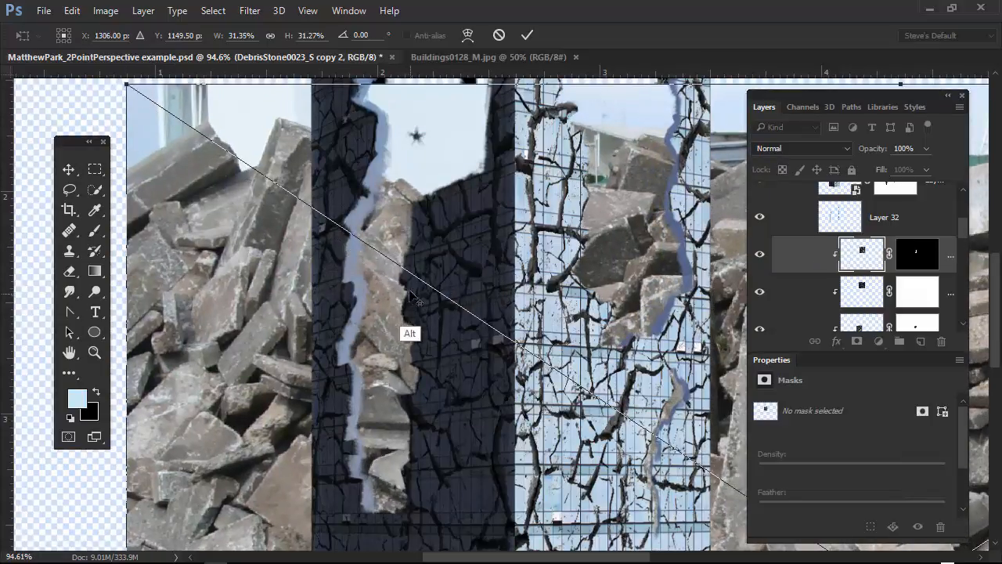
drag(129, 86, 573, 407)
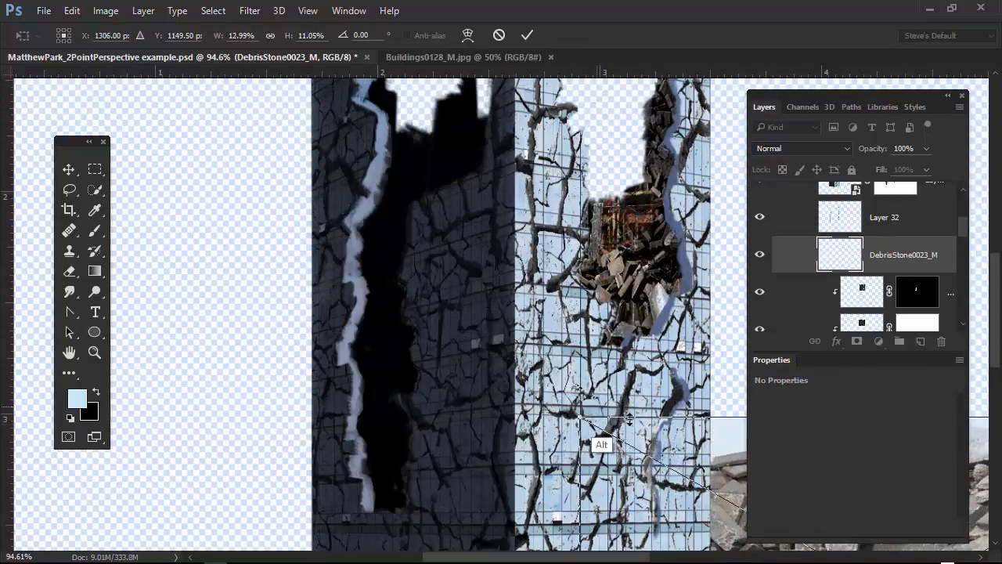
drag(702, 434, 290, 217)
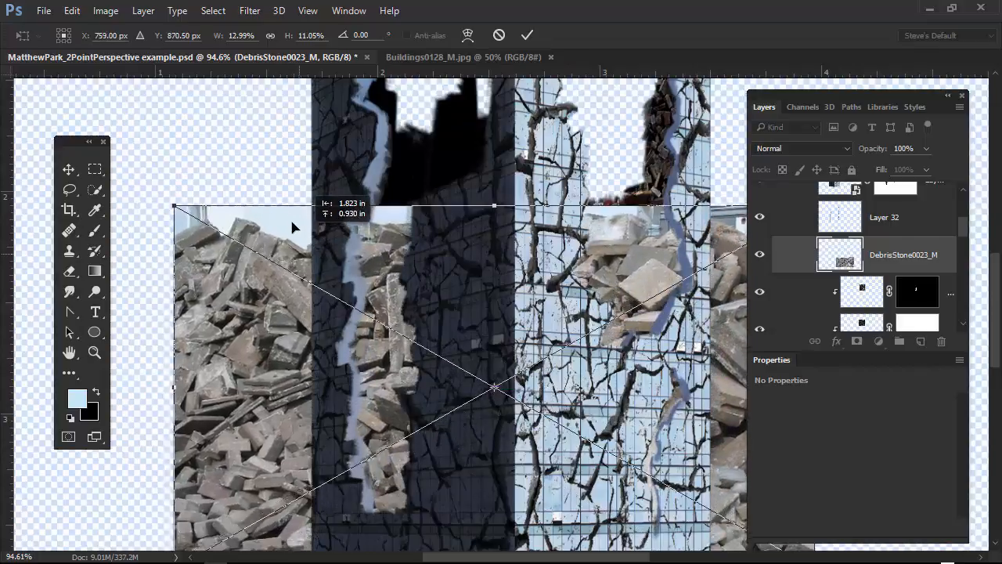
right_click(290, 219)
click(160, 193)
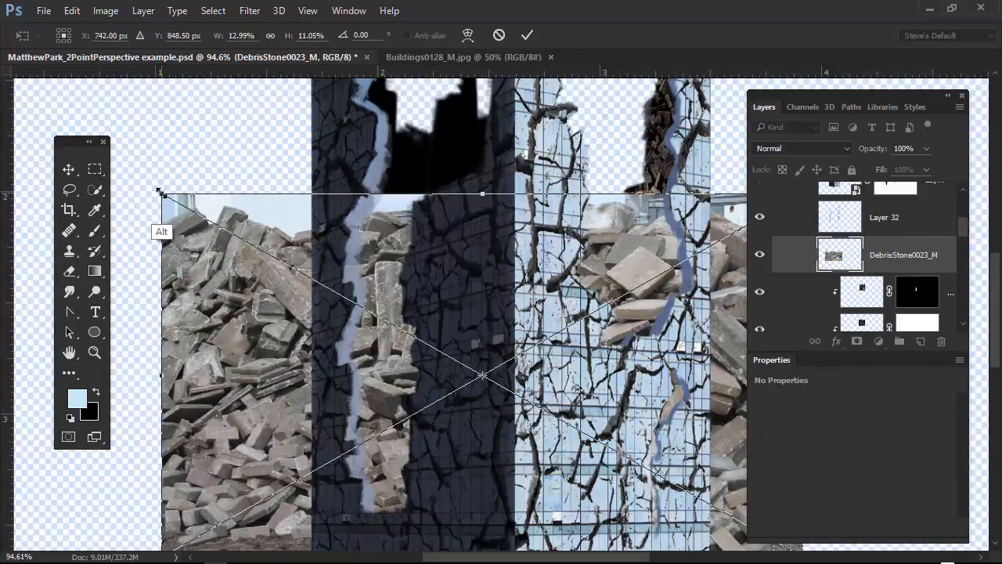
drag(160, 192, 381, 306)
drag(550, 391, 484, 465)
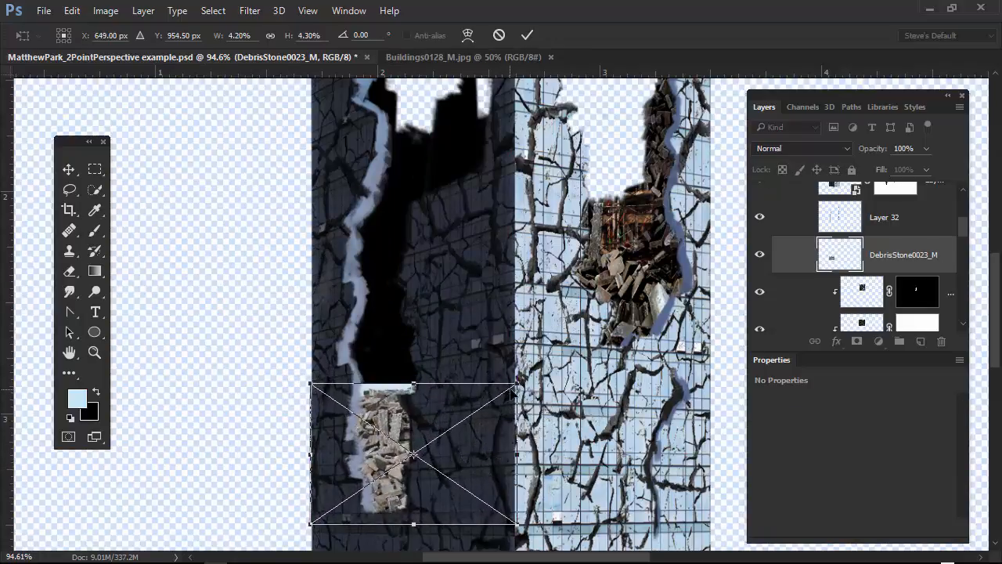
drag(517, 385, 519, 368)
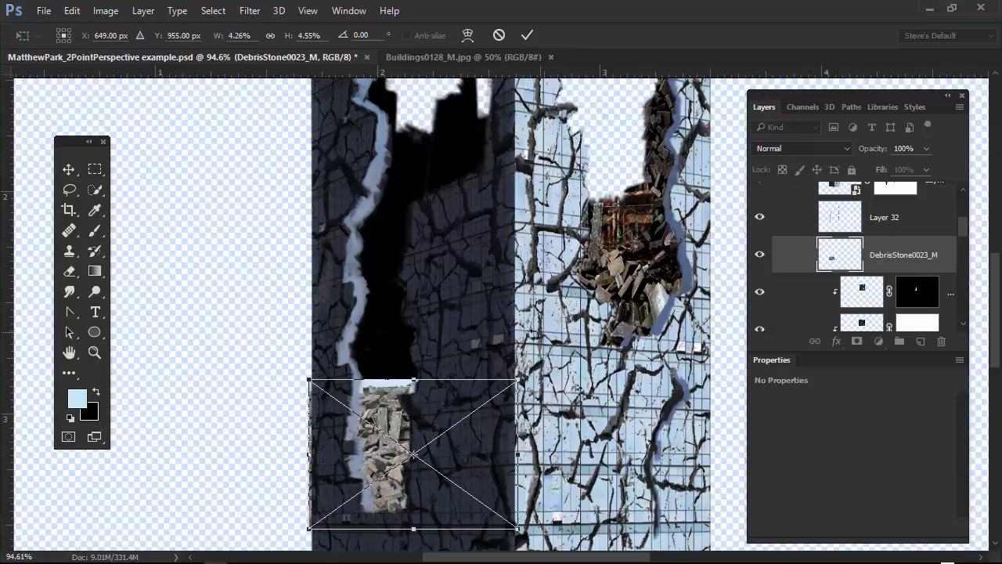
drag(523, 377, 519, 405)
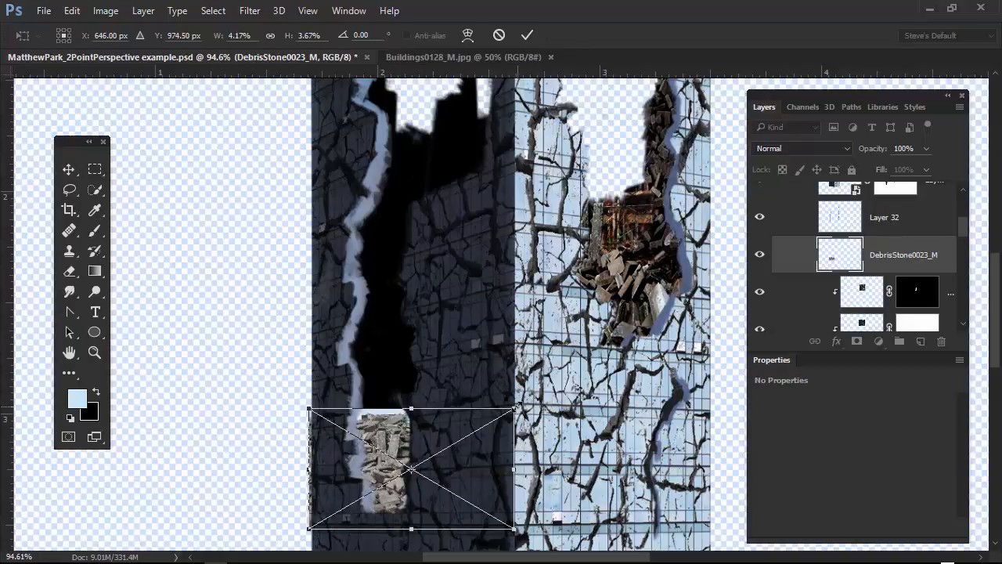
drag(505, 405, 534, 357)
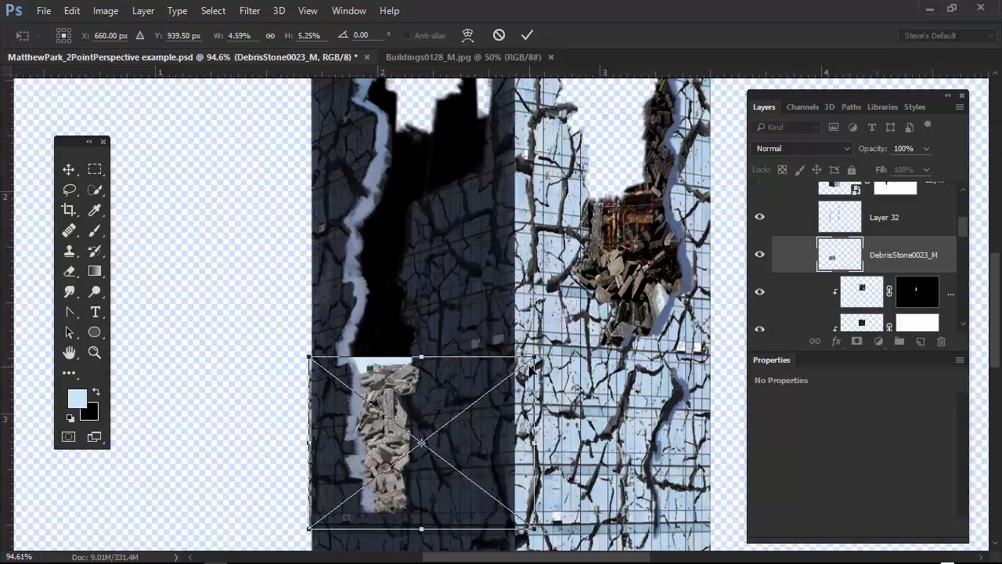
key(Return)
- Clip the DebrisStone0023_M layer to the layers below and add a white layer mask to it
key(b)
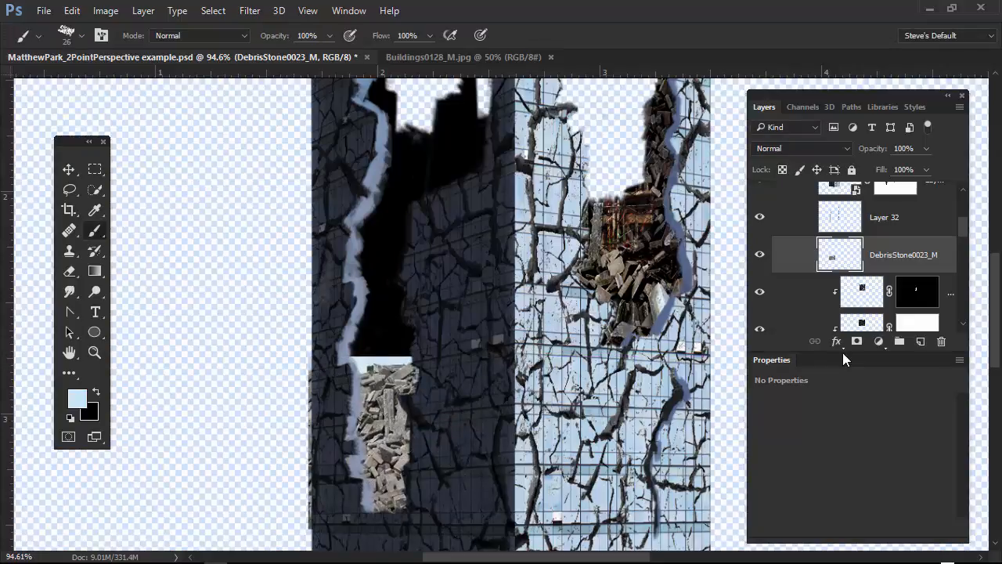
alt+click(887, 269)
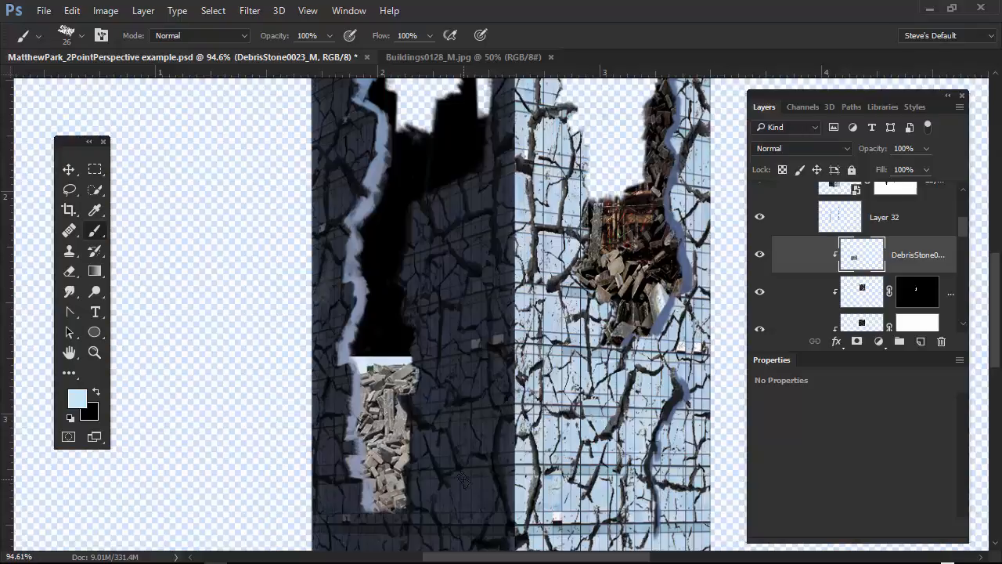
click(855, 344)
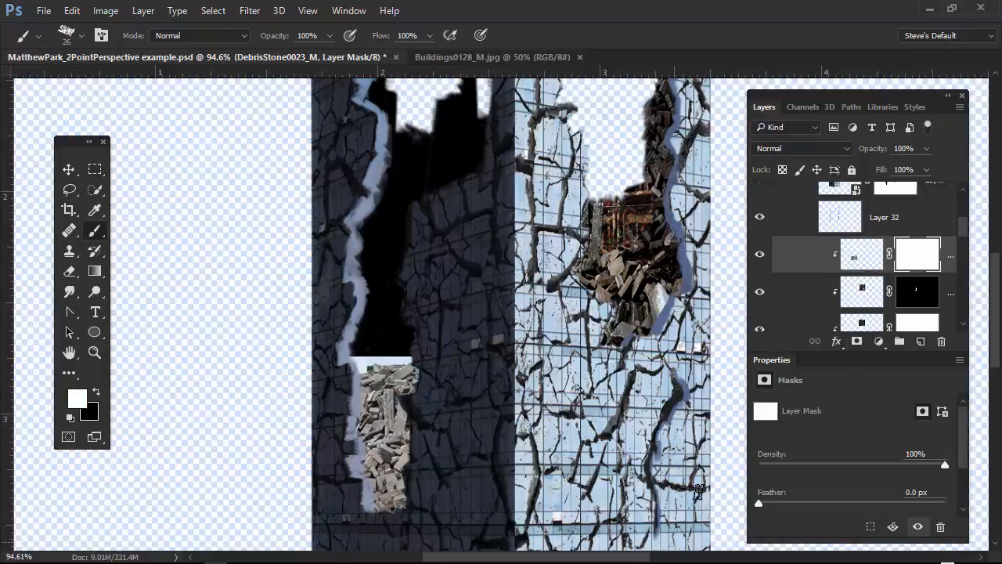
- Darken the DebrisStone0023_M image with Levels, using a black input level of about 29 and darker midtones
click(867, 259)
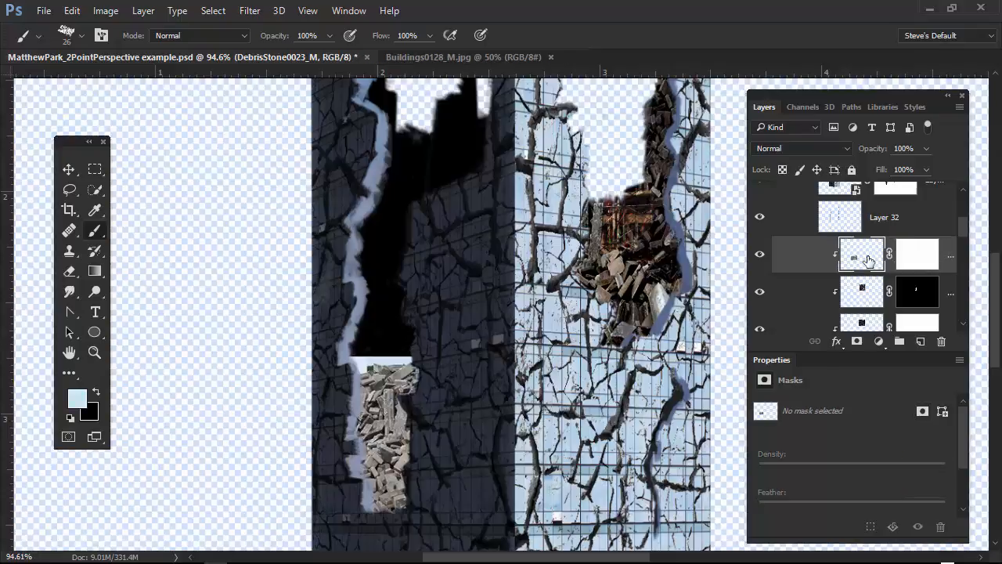
key(ctrl+l)
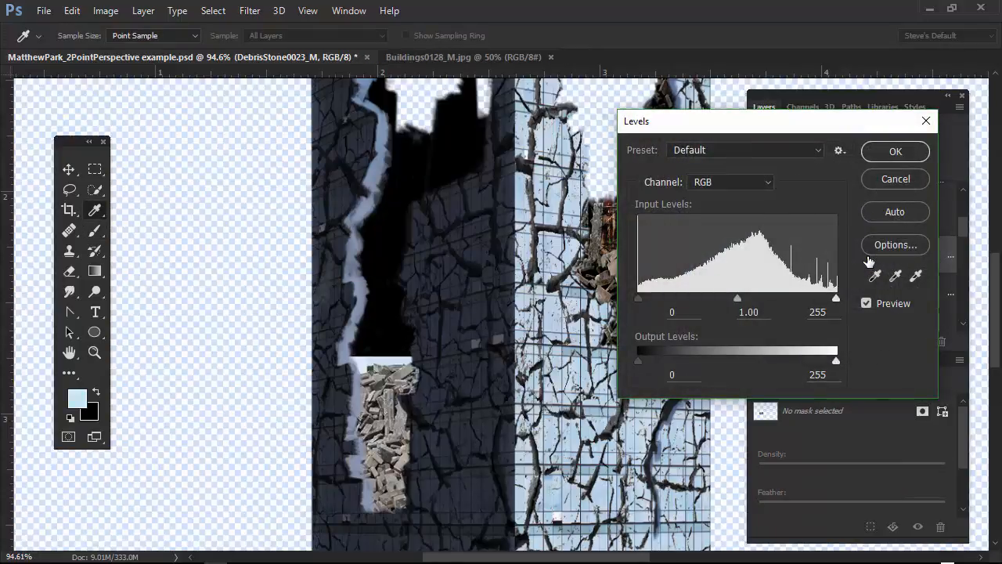
drag(637, 298, 662, 303)
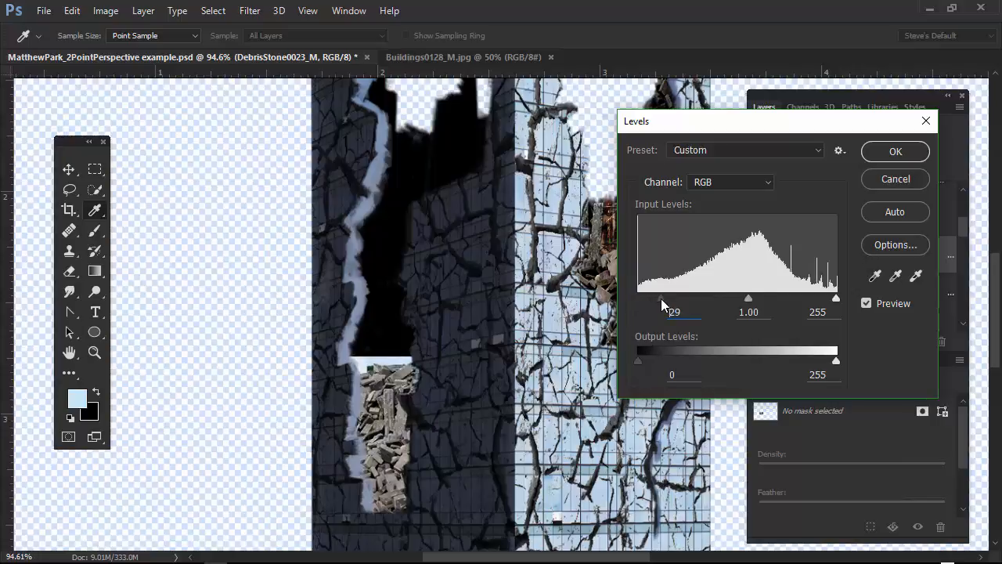
drag(748, 299, 790, 303)
click(897, 157)
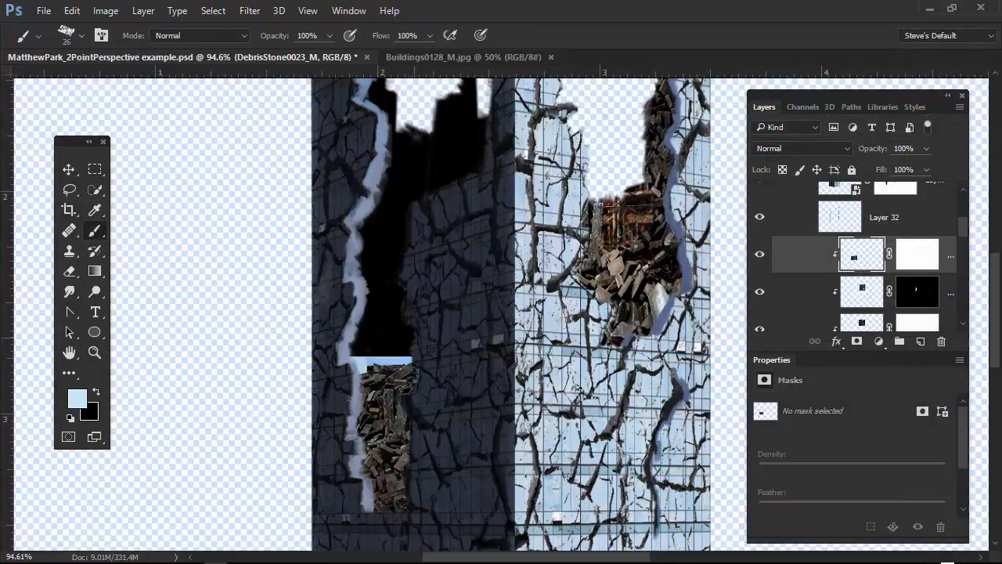
- Hide the sky strip above the rubble by painting black on the layer's mask, refining the edge with a 51 px brush
key(ctrl+backslash)
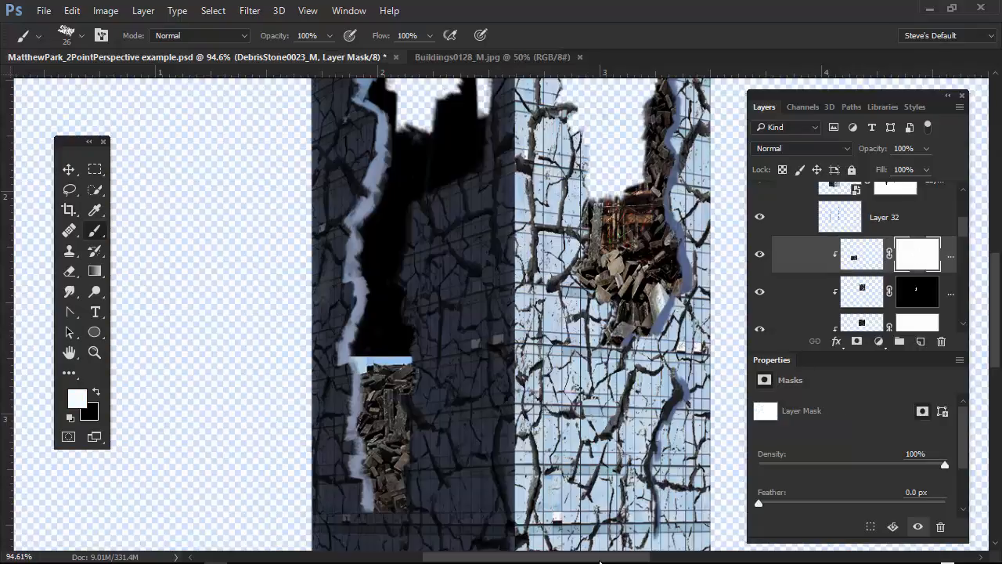
key(x)
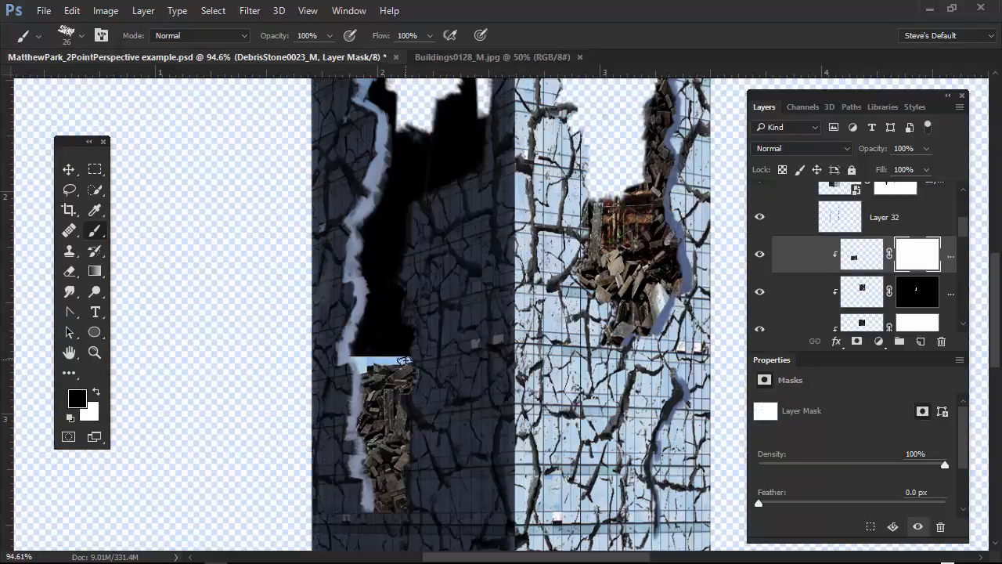
drag(403, 360, 345, 352)
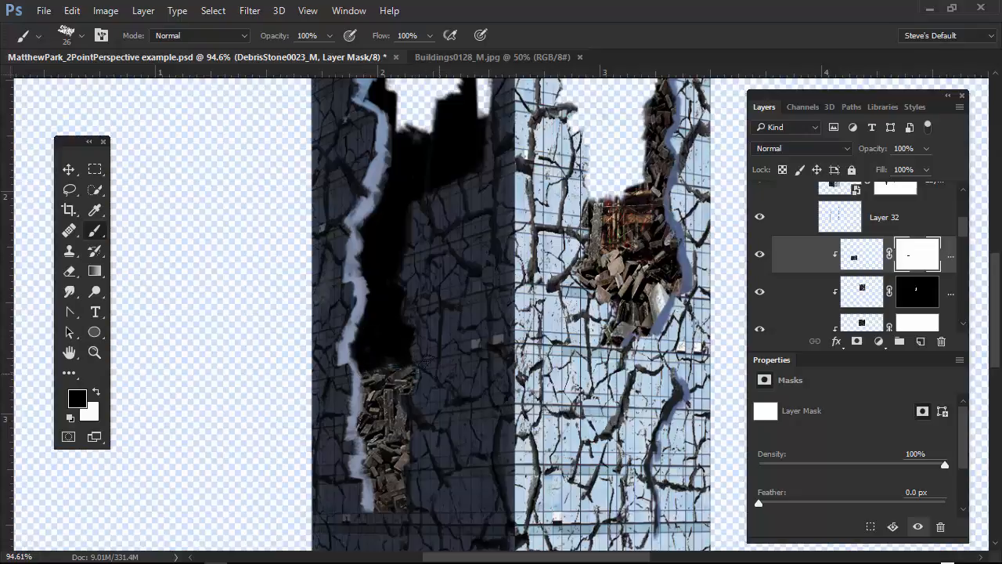
mouse_move(414, 364)
alt+mouse_down()
mouse_move(432, 373)
mouse_move(429, 346)
mouse_move(456, 341)
alt+mouse_up()
drag(479, 371, 540, 227)
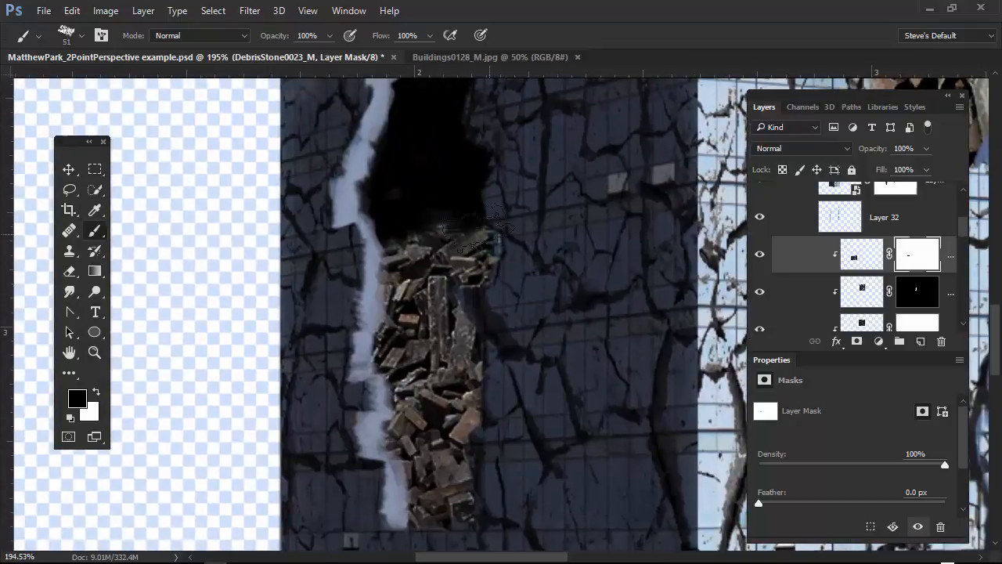
drag(461, 209, 447, 210)
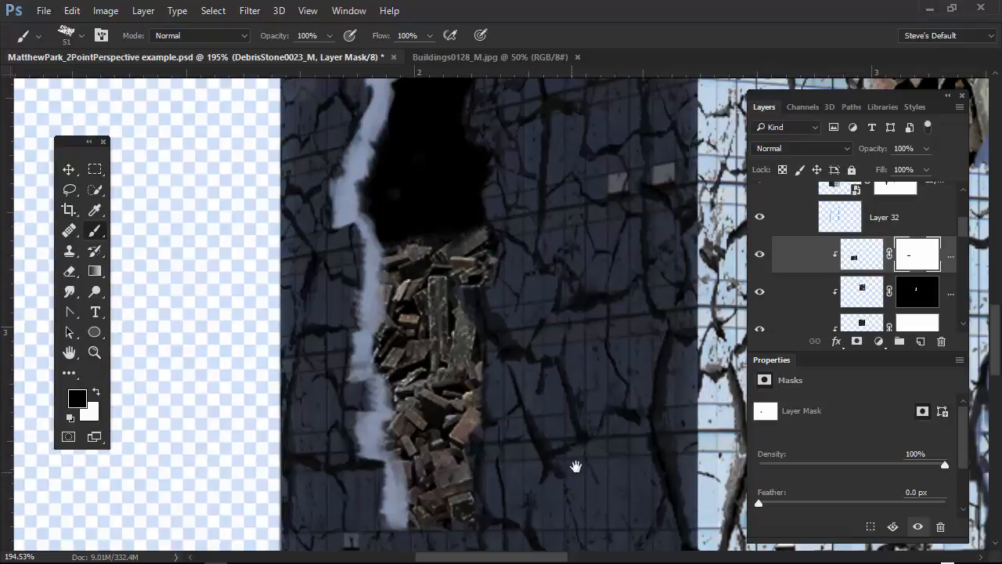
- Duplicate the DebrisStone0023_M layer and place the copy, clipped to the layers below, higher in the dark wall's opening
ctrl+drag(598, 448, 522, 467)
drag(610, 450, 512, 465)
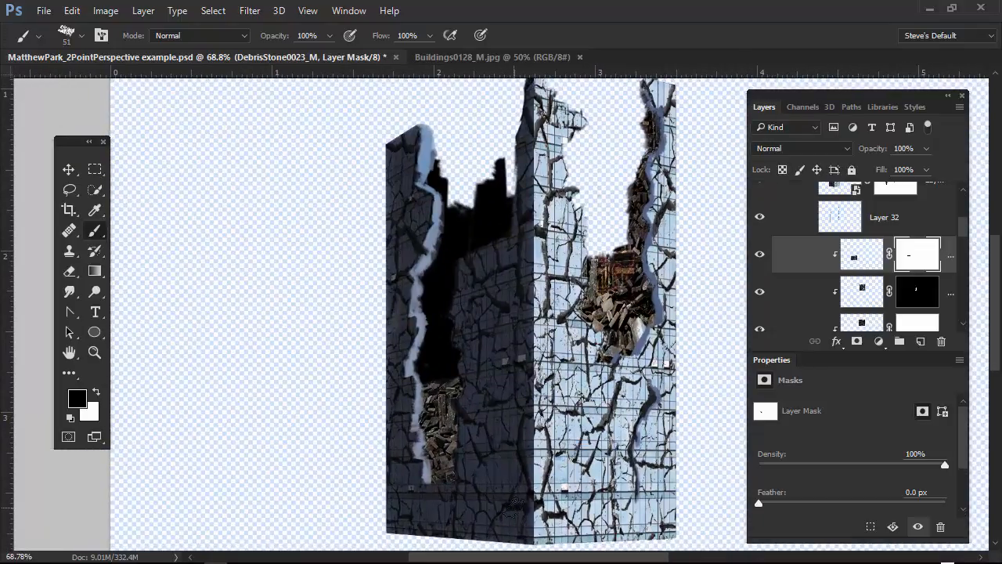
click(861, 255)
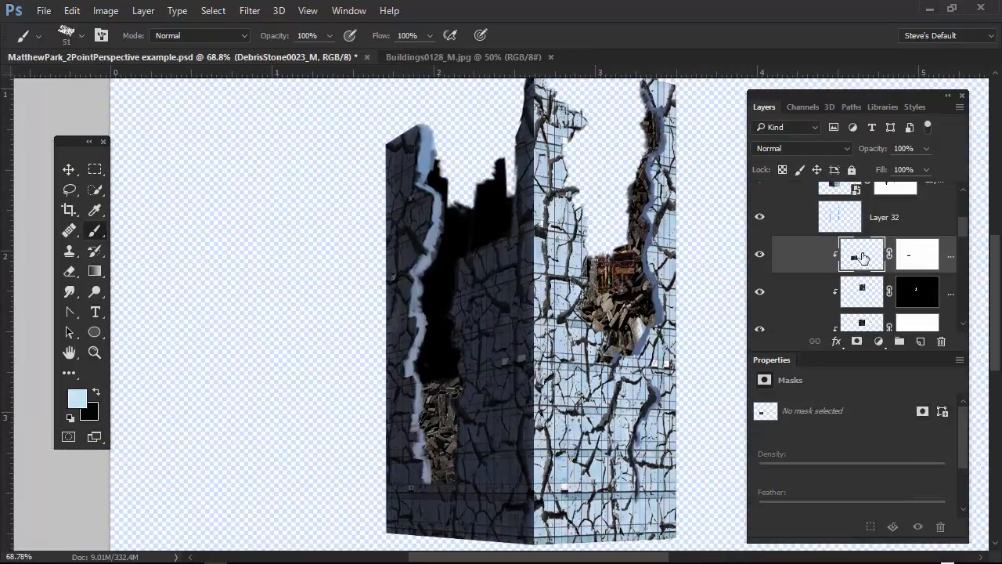
key(ctrl+j)
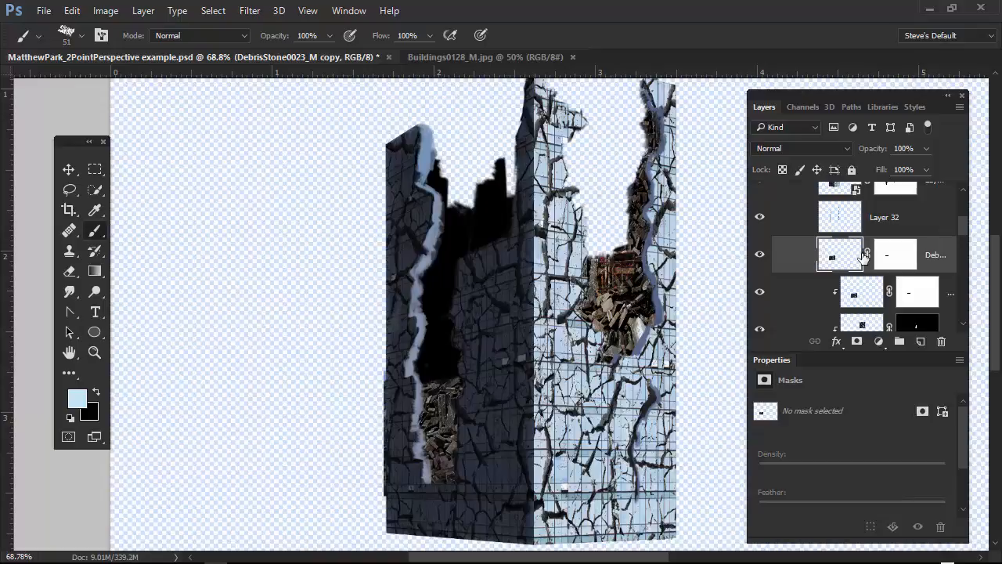
key(v)
mouse_move(490, 479)
mouse_down()
mouse_move(491, 396)
mouse_move(517, 375)
mouse_move(456, 414)
mouse_move(435, 399)
mouse_up()
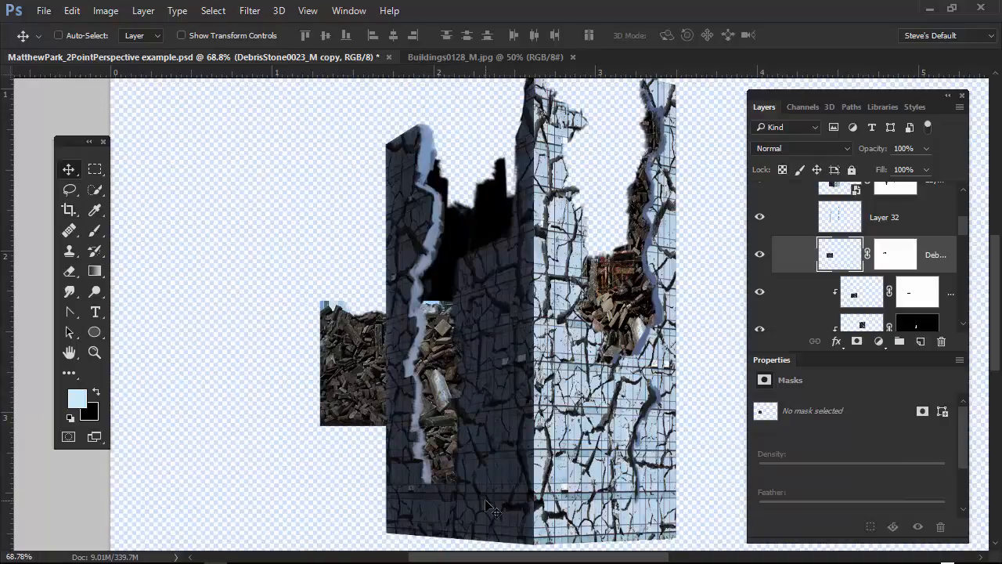
alt+click(885, 270)
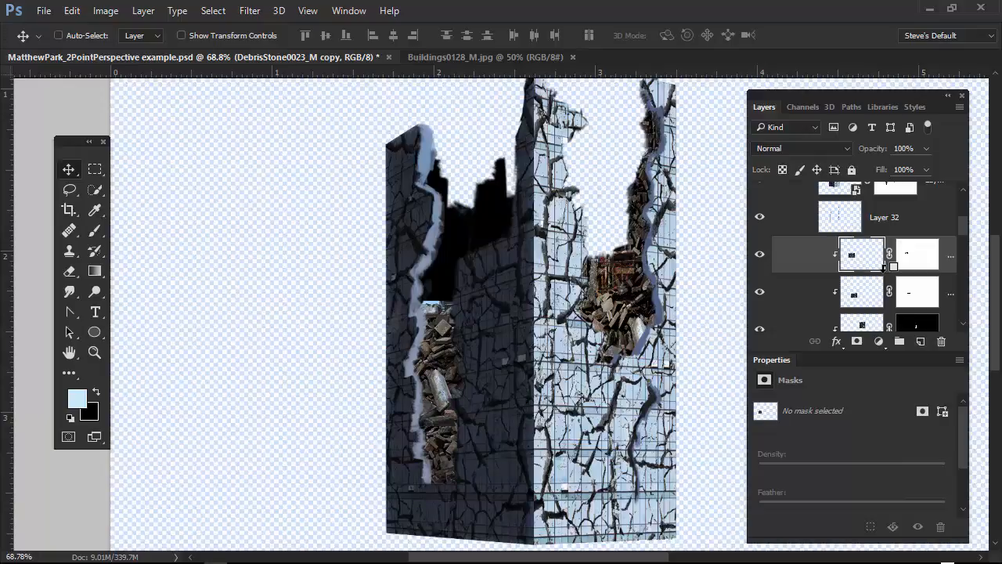
- Hide the sky strip above the copied rubble by painting black on its mask with the 51 px brush
click(916, 254)
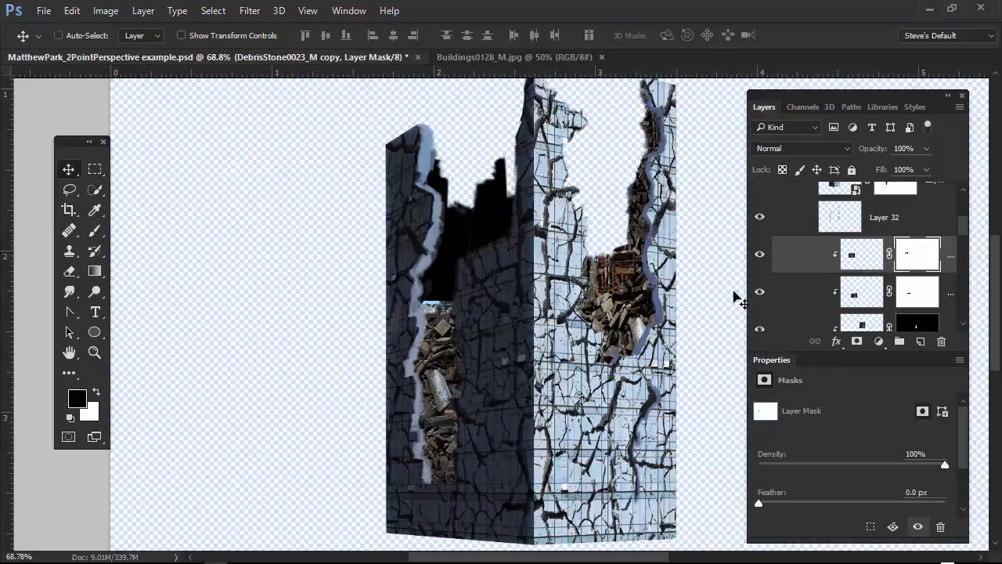
key(b)
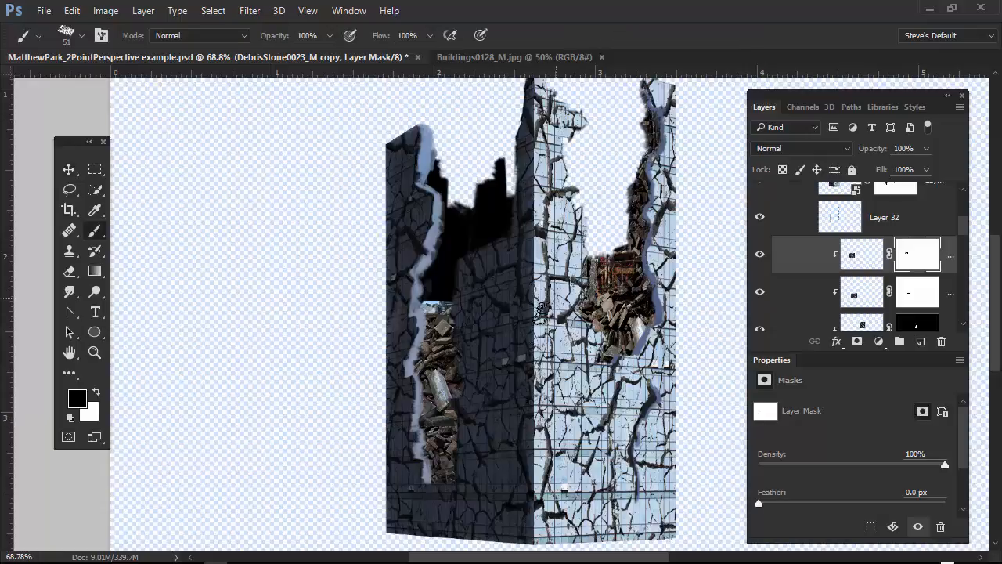
mouse_move(446, 298)
mouse_down()
mouse_move(428, 300)
mouse_move(440, 297)
mouse_up()
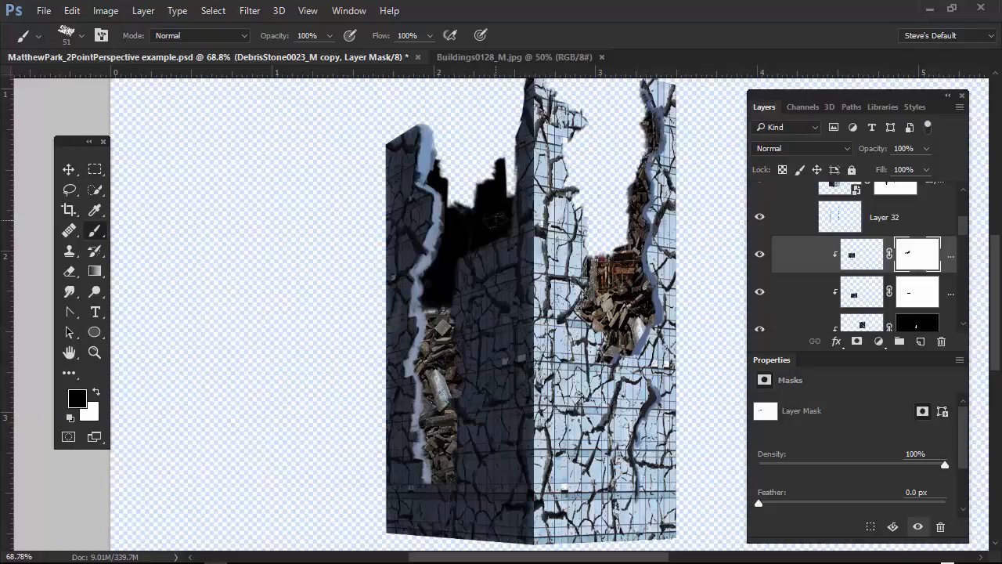
- Switch to Bridge's debris folder and place Scrapyard0105_2_S.jpg into the perspective document above the copied rubble layer
key(alt+Tab)
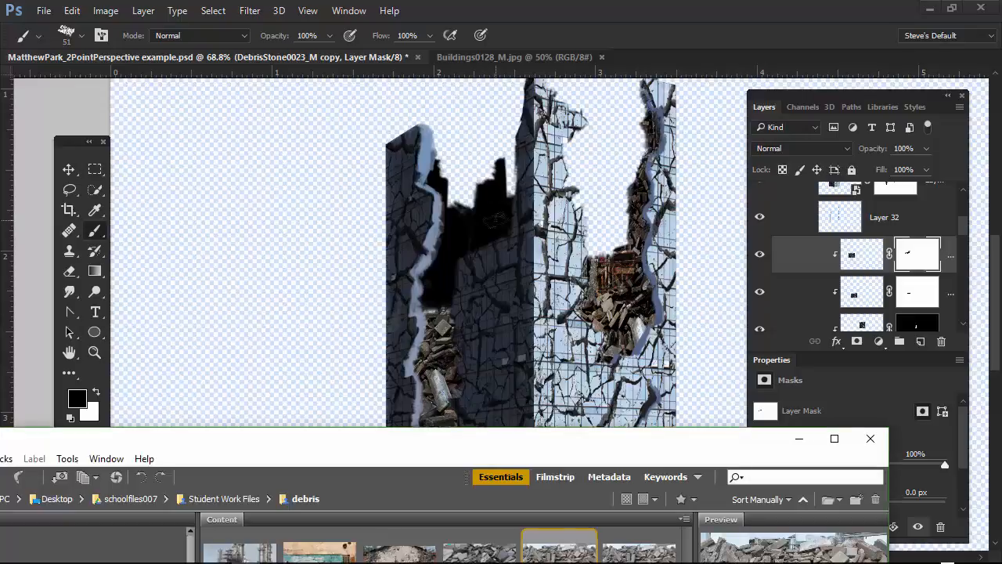
drag(691, 448, 779, 234)
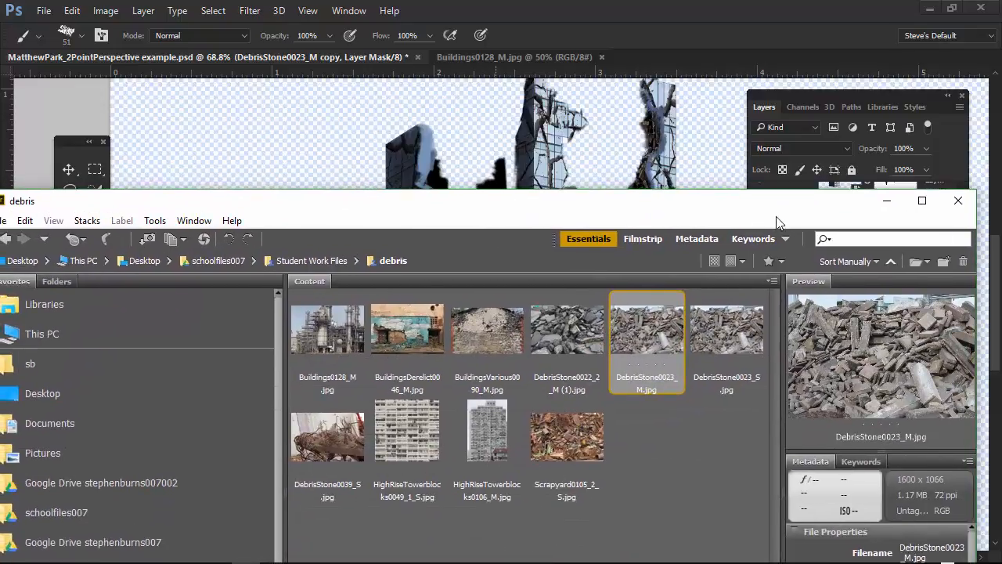
click(576, 493)
drag(576, 494, 630, 192)
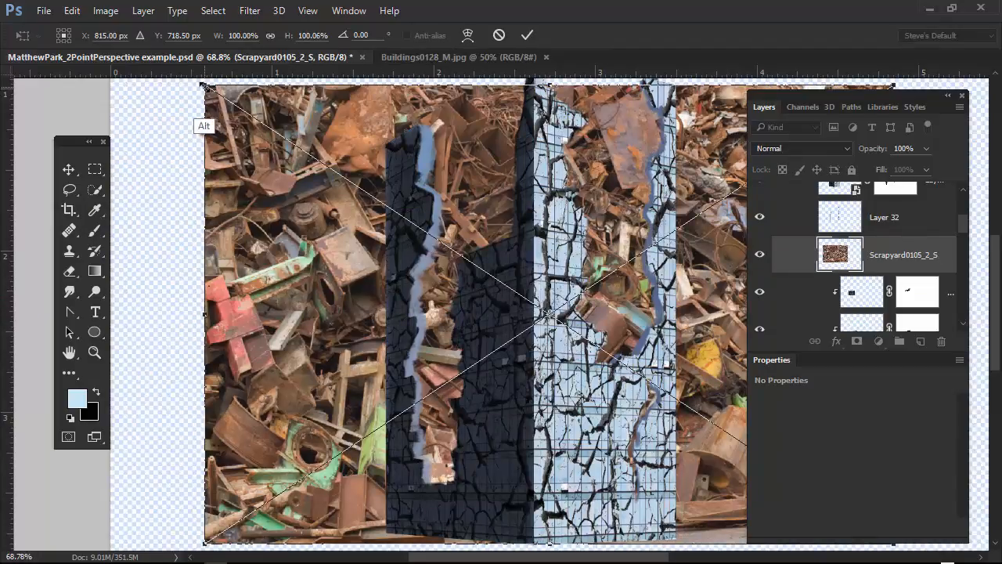
- Scale the scrapyard image to about 26.8% width and 47.6% height, placing it over the dark wall's lower opening
drag(205, 84, 444, 201)
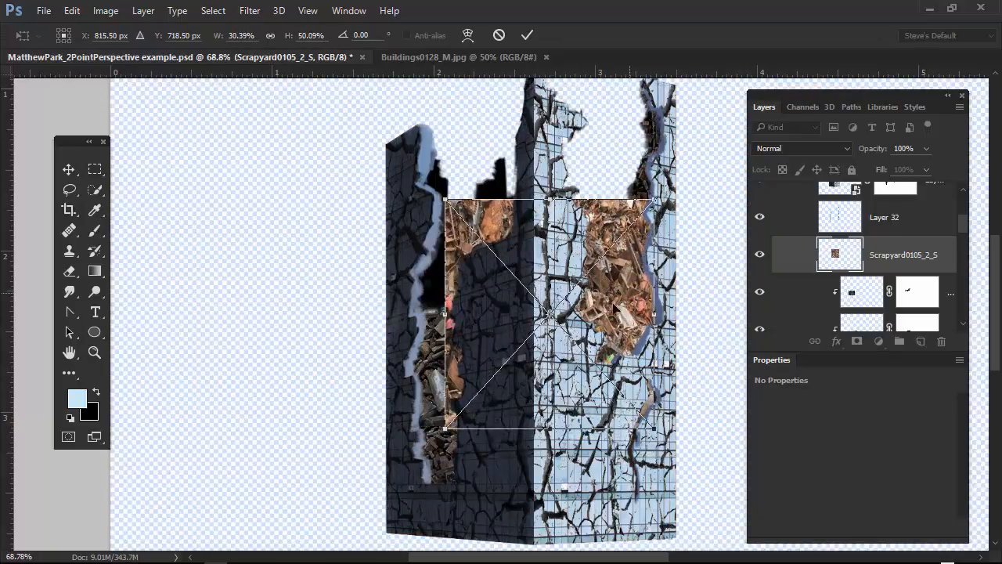
drag(637, 225, 506, 209)
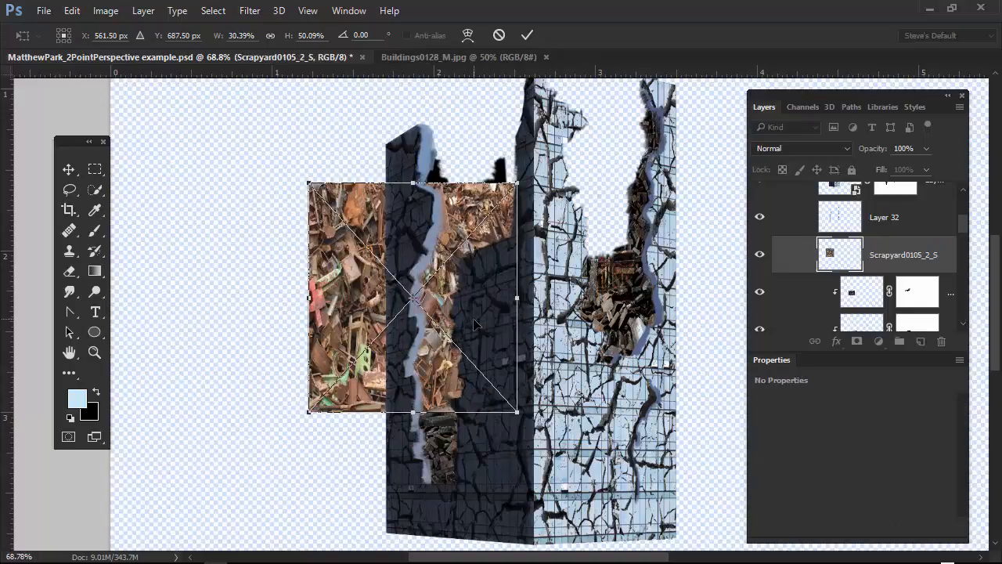
drag(470, 336, 473, 397)
drag(304, 250, 341, 261)
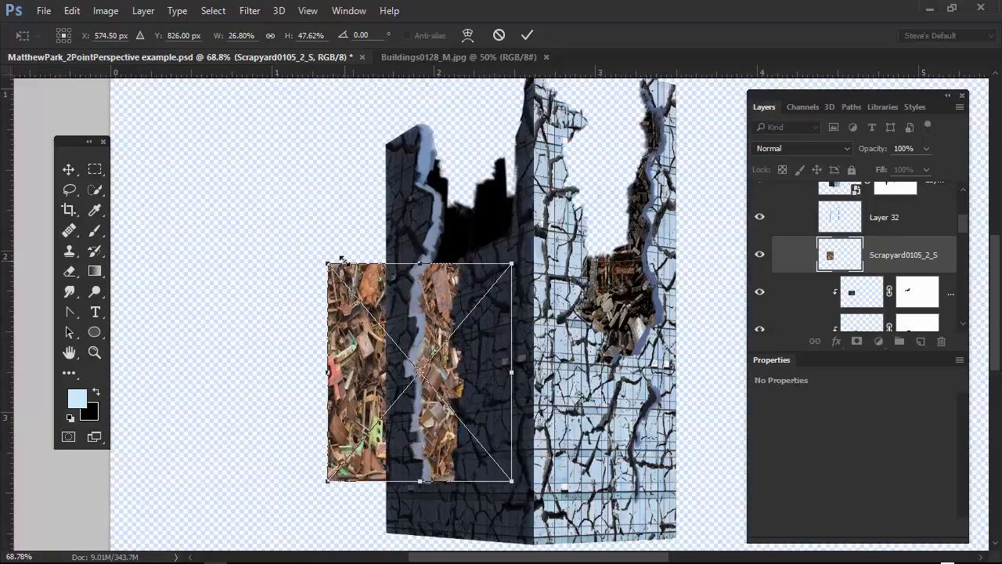
key(Return)
- Darken the scrapyard image with Levels, using a black input level of 51 and midtones of 0.71
key(b)
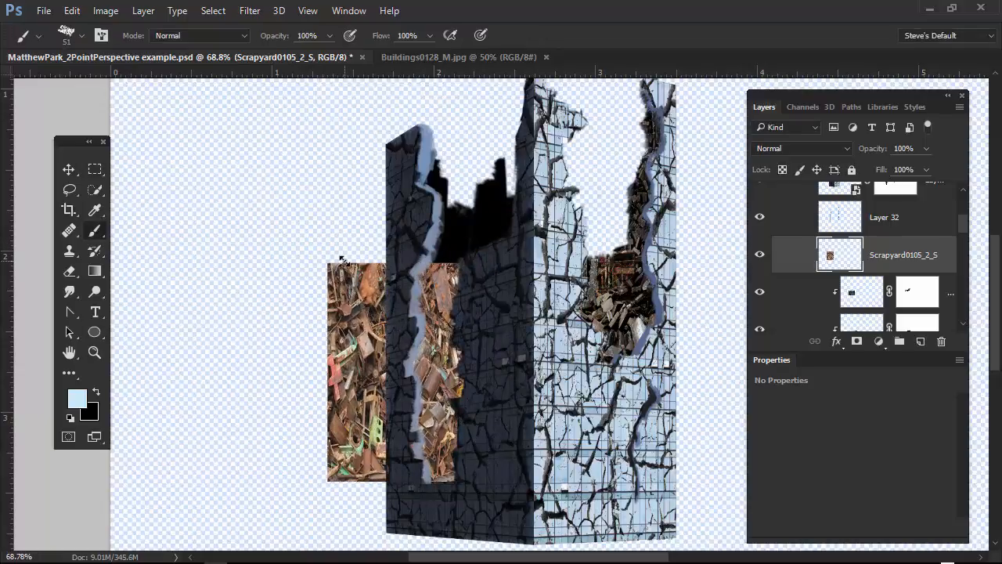
key(ctrl+l)
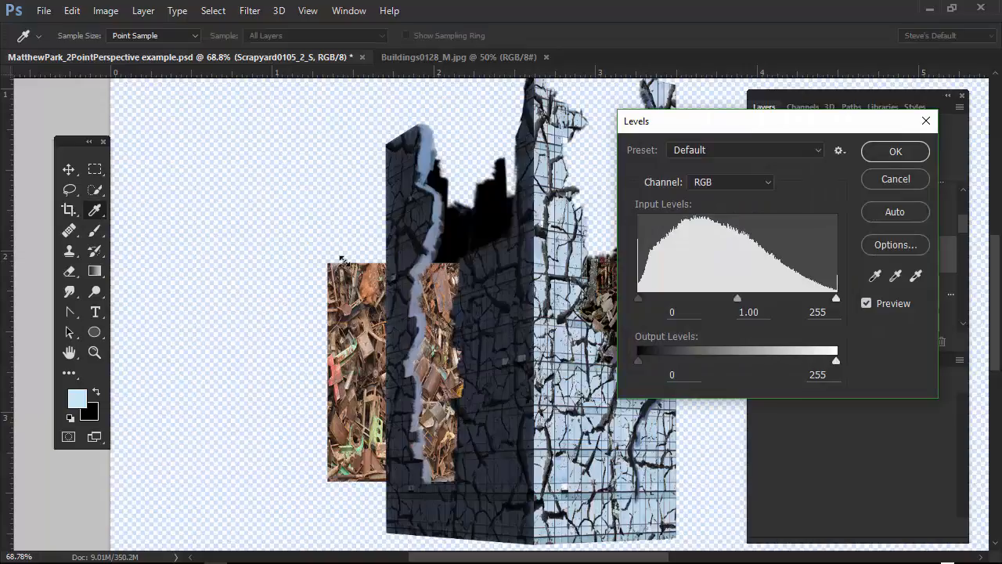
drag(638, 298, 694, 298)
drag(700, 300, 678, 308)
drag(760, 297, 774, 294)
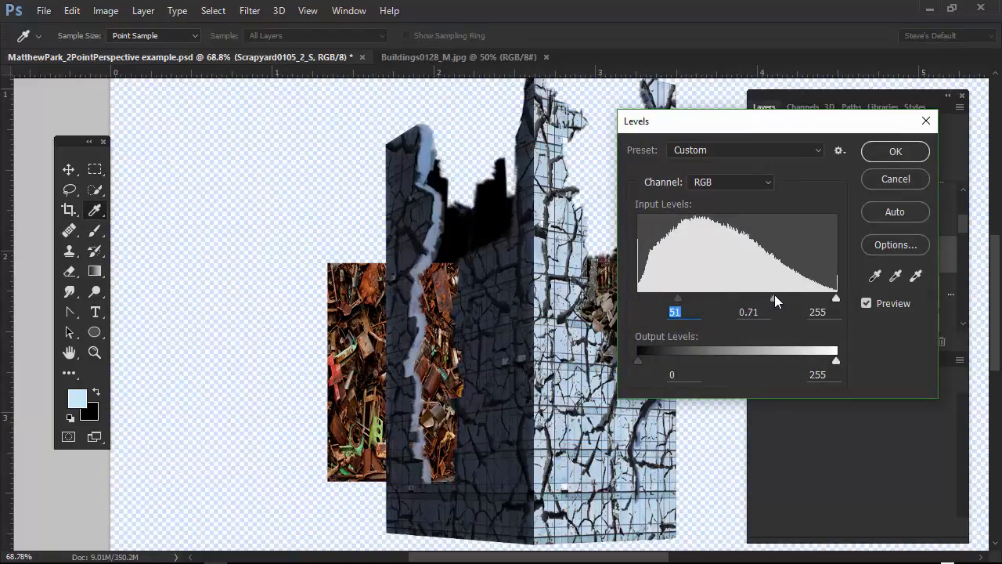
click(894, 151)
key(b)
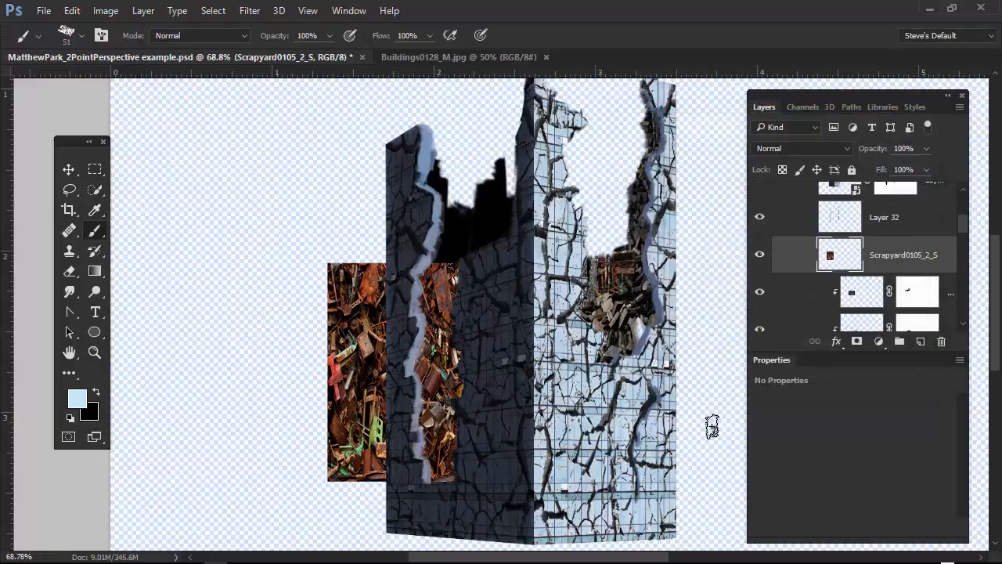
- Set the scrapyard layer's blend mode to Overlay and clip it to the layers below
click(852, 150)
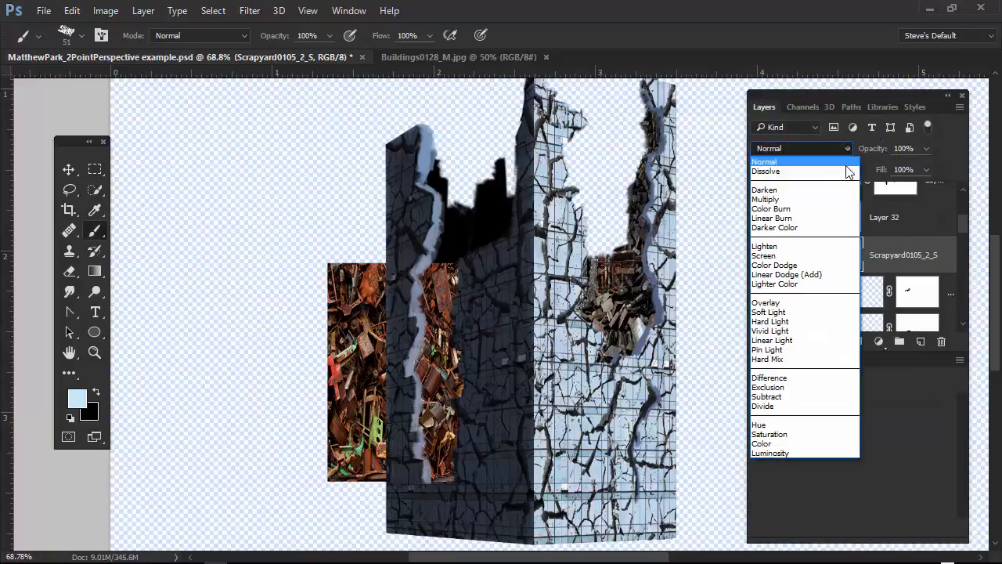
click(786, 308)
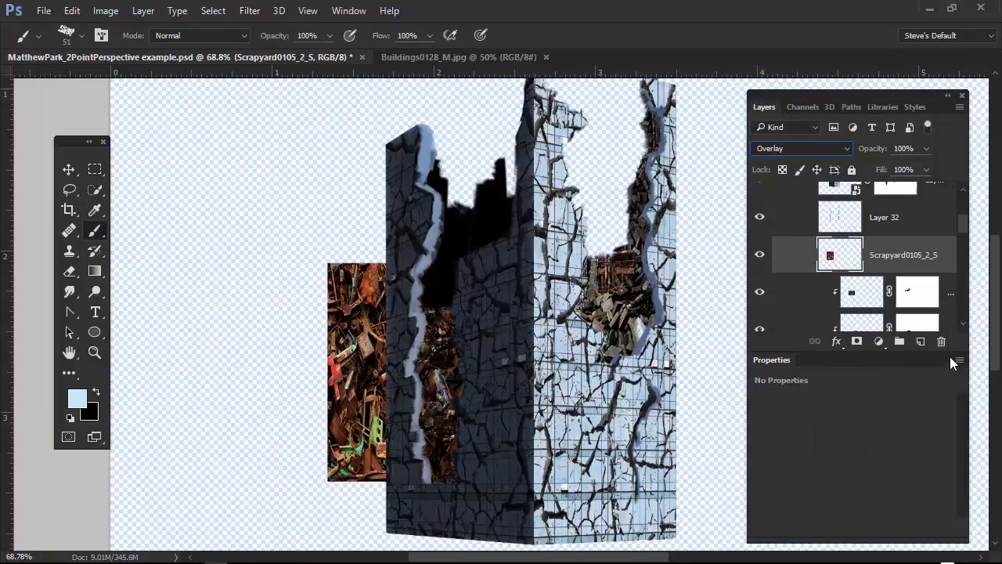
alt+click(908, 272)
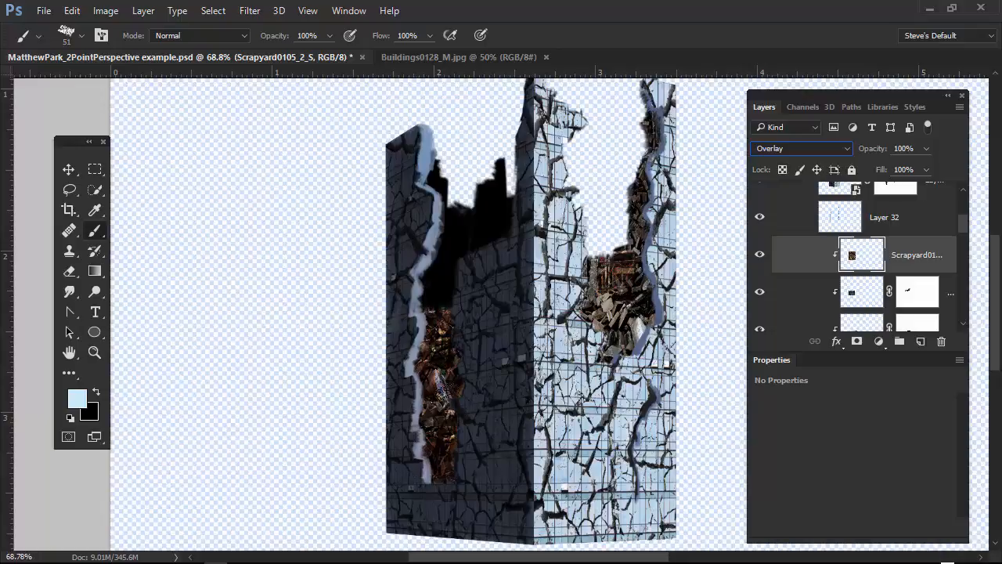
- Shift the scrapyard texture slightly up and to the right within the dark wall's opening
key(v)
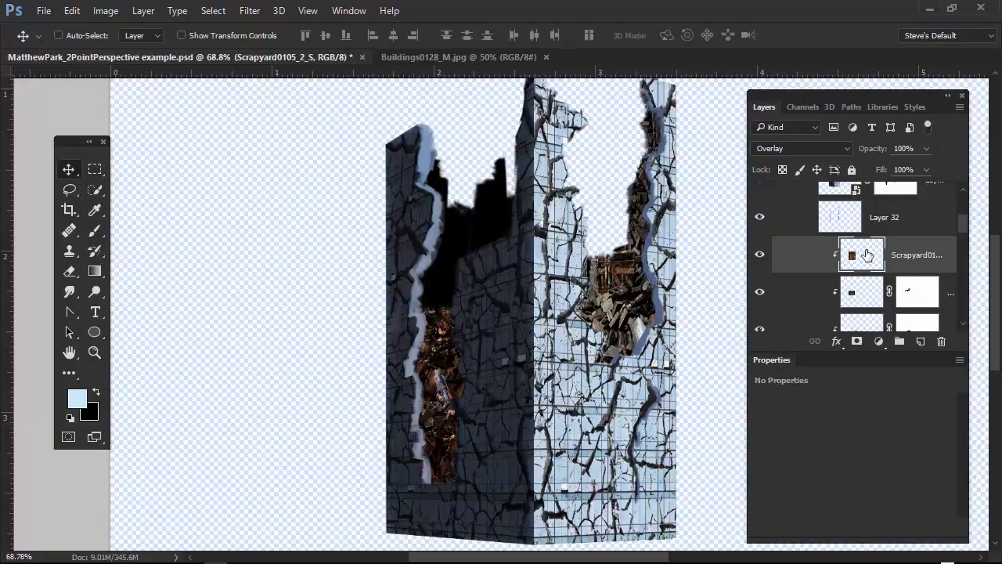
mouse_move(444, 395)
mouse_down()
mouse_move(506, 336)
mouse_move(465, 326)
mouse_move(458, 429)
mouse_move(429, 270)
mouse_move(431, 421)
mouse_move(449, 460)
mouse_move(433, 406)
mouse_move(455, 504)
mouse_move(456, 387)
mouse_up()
scroll(458, 429, up, 5)
right_click(441, 340)
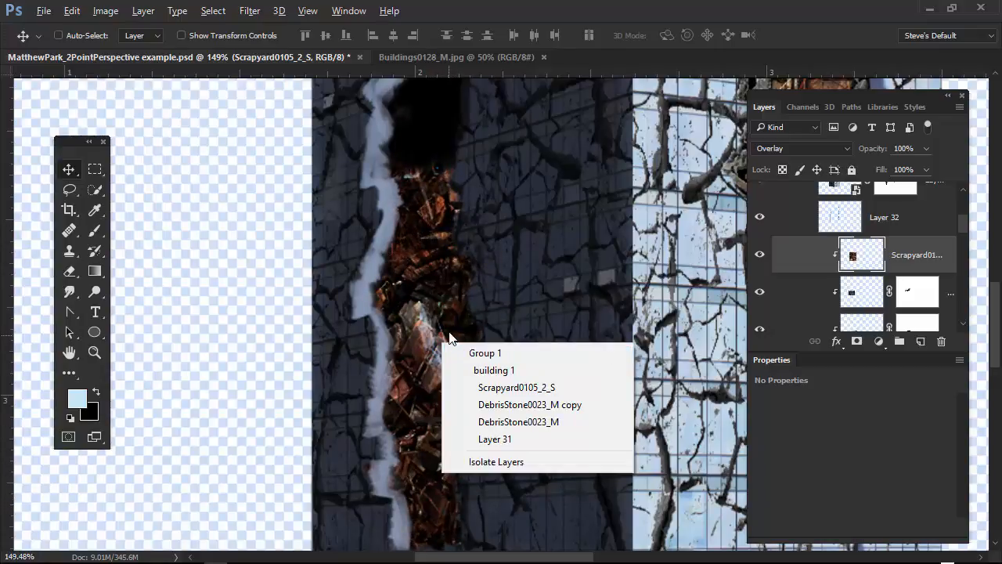
click(420, 299)
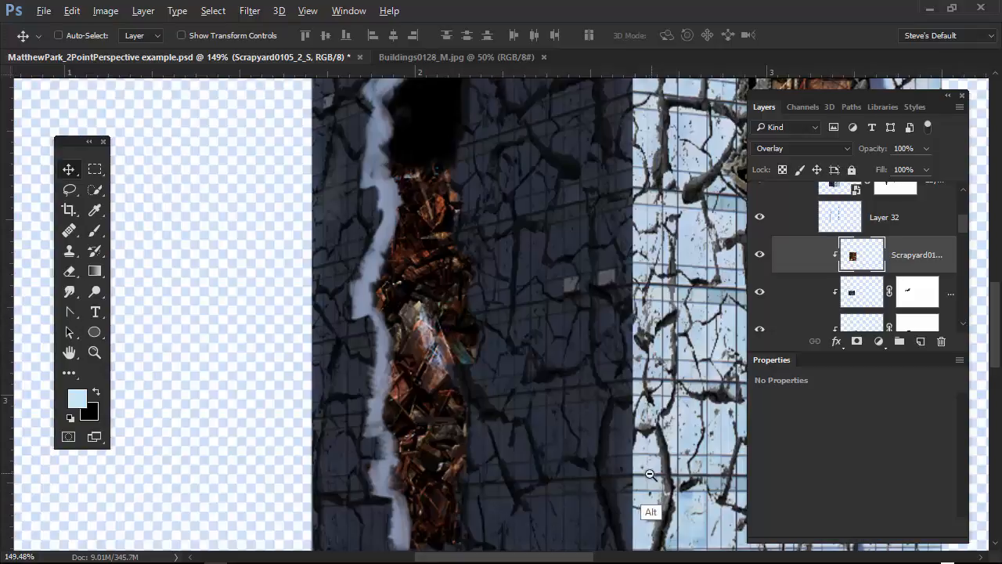
drag(651, 474, 535, 420)
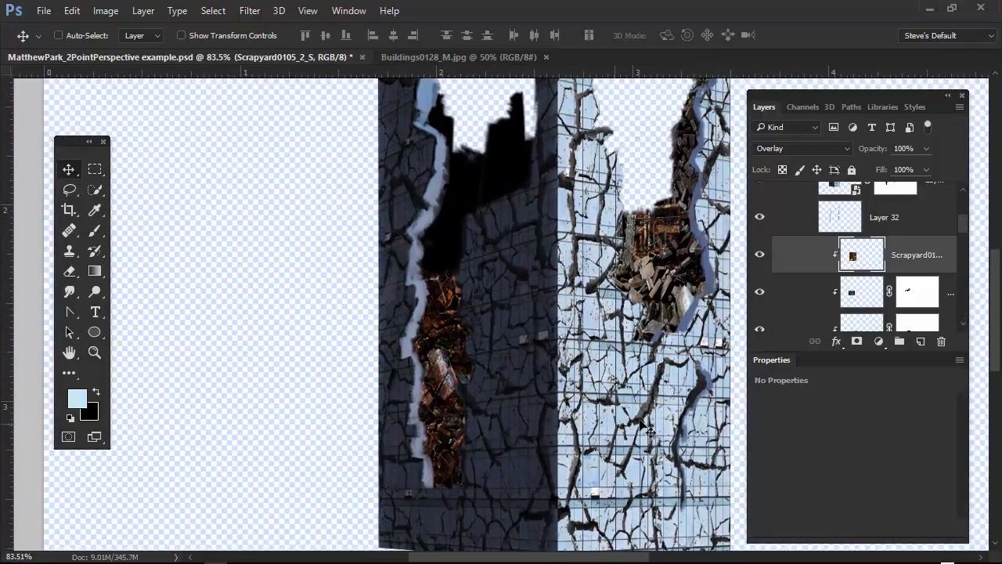
- Compare the dark wall's rubble with and without the scrapyard overlay
click(759, 254)
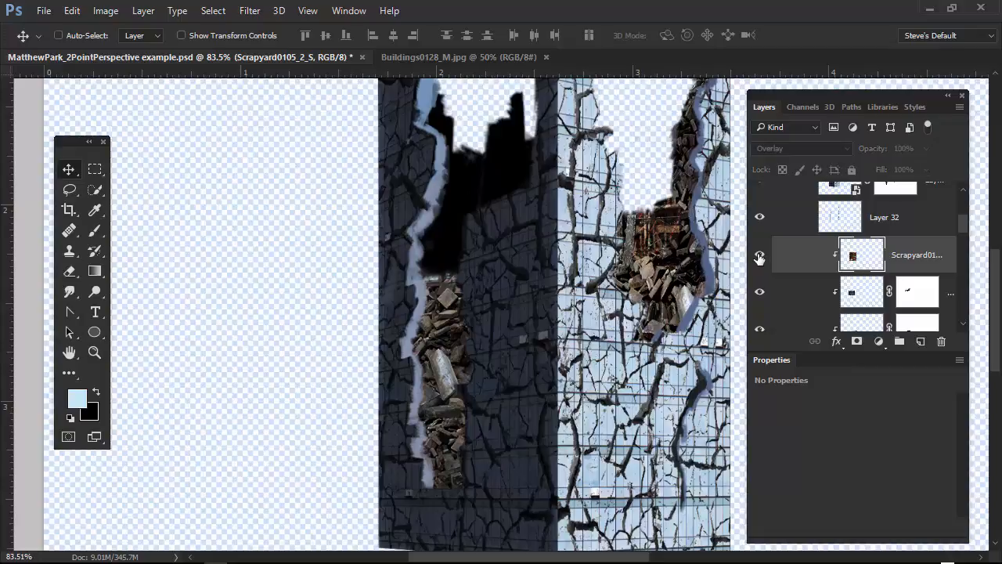
click(759, 256)
click(759, 256)
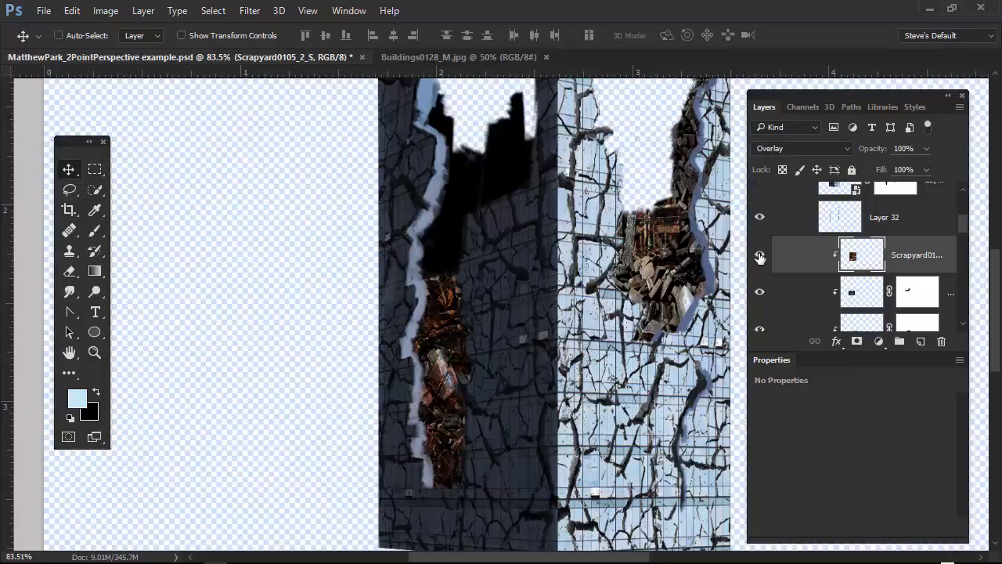
click(760, 256)
click(759, 256)
- Add a mask to the scrapyard layer and paint black over its upper part with a 66 px brush, keeping the texture at the opening's base
click(856, 341)
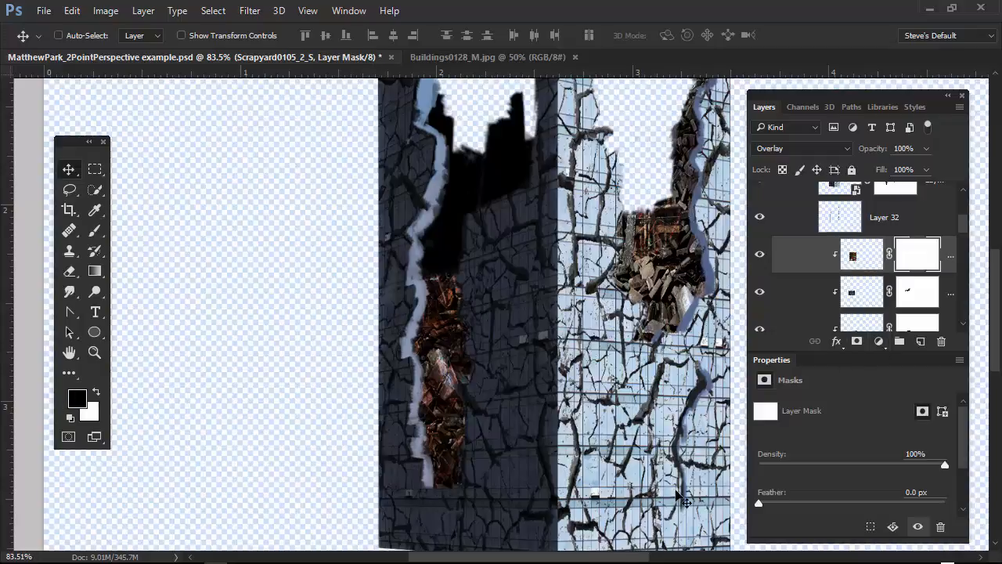
key(b)
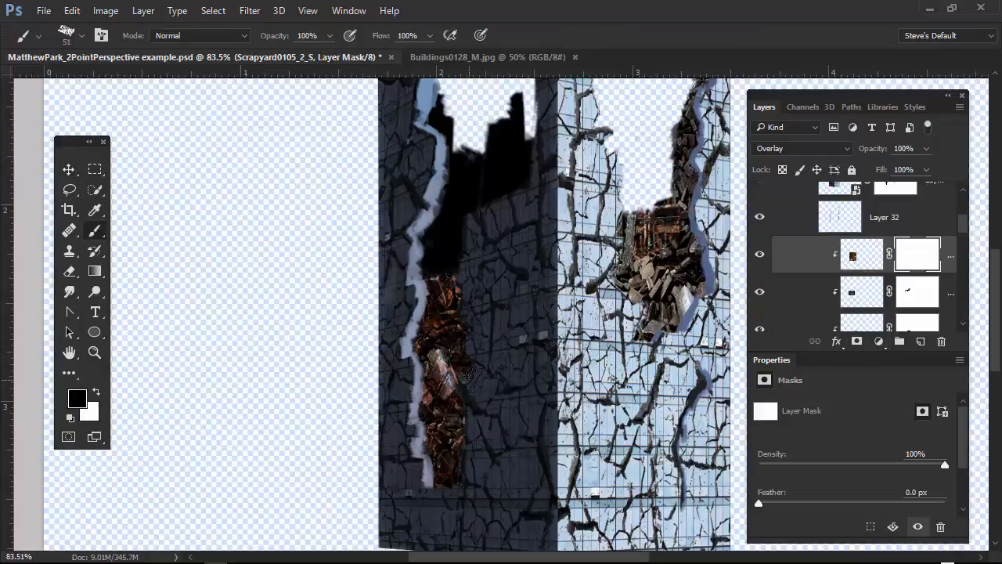
drag(461, 326, 472, 332)
mouse_move(463, 280)
mouse_down()
mouse_move(422, 283)
mouse_move(435, 271)
mouse_move(426, 279)
mouse_move(452, 324)
mouse_move(471, 301)
mouse_up()
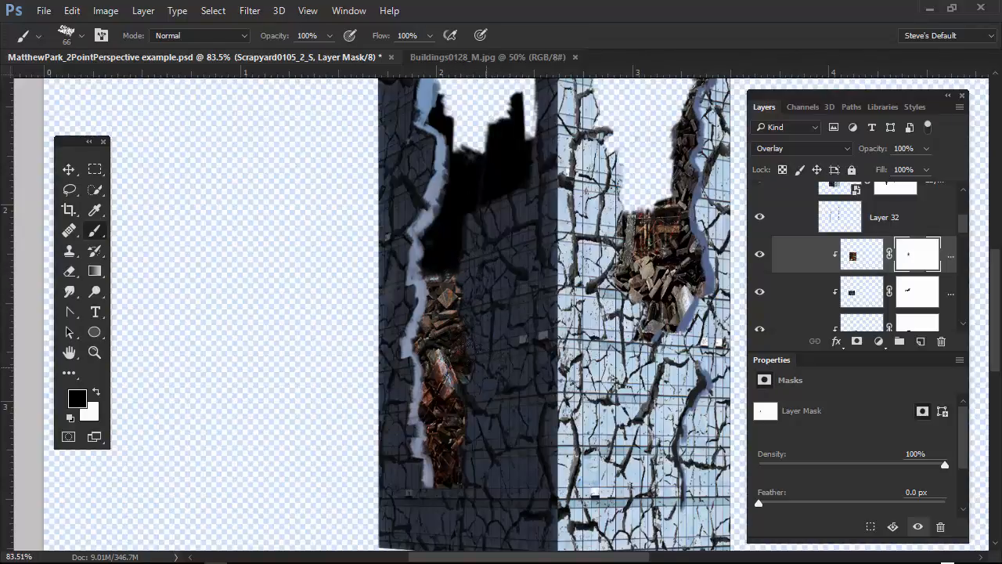
mouse_move(470, 346)
mouse_down()
mouse_move(485, 399)
mouse_move(463, 374)
mouse_up()
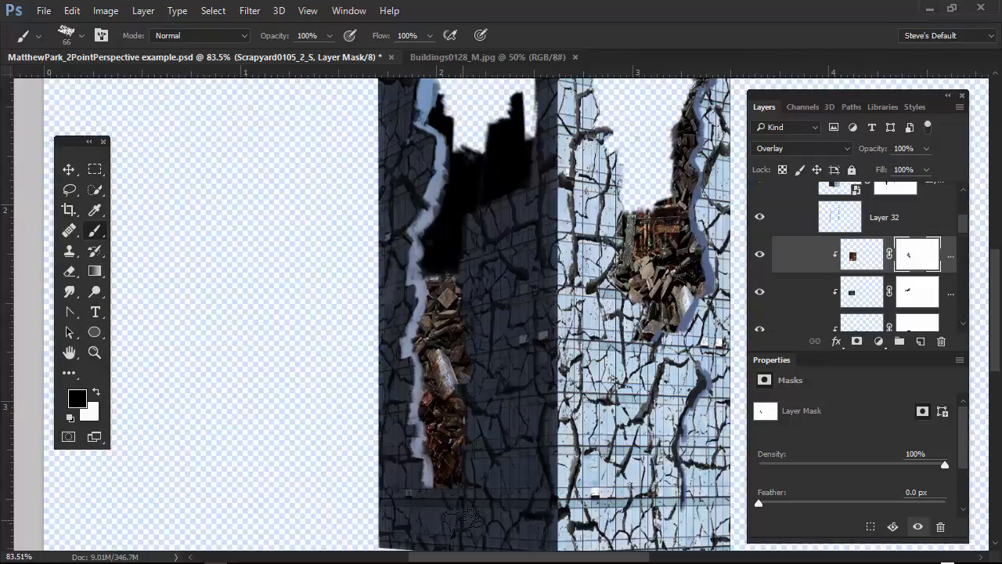
- In Buildings0128_M.jpg, replace the old selection with a rectangular one around the pipework between the two large towers and copy it
click(482, 57)
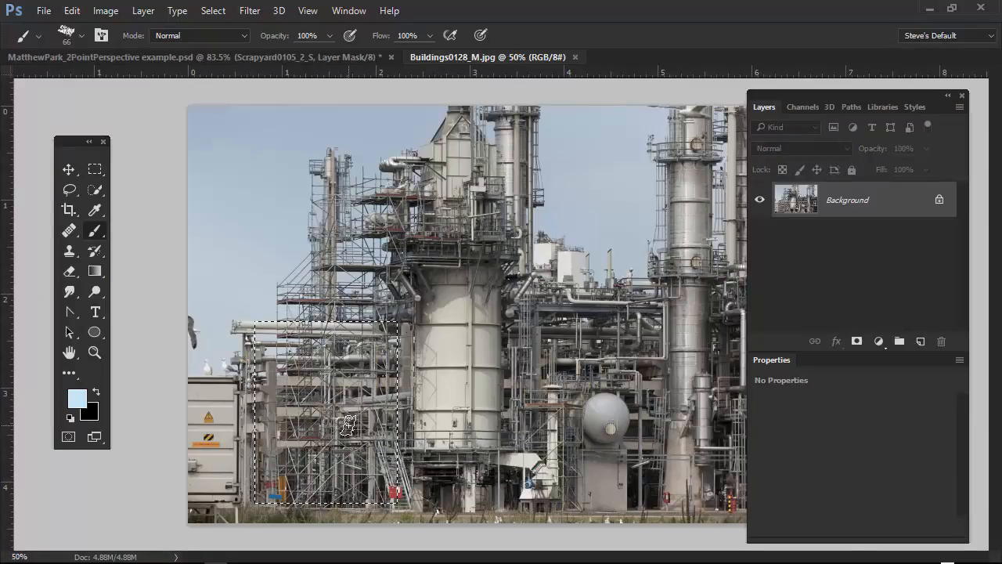
key(m)
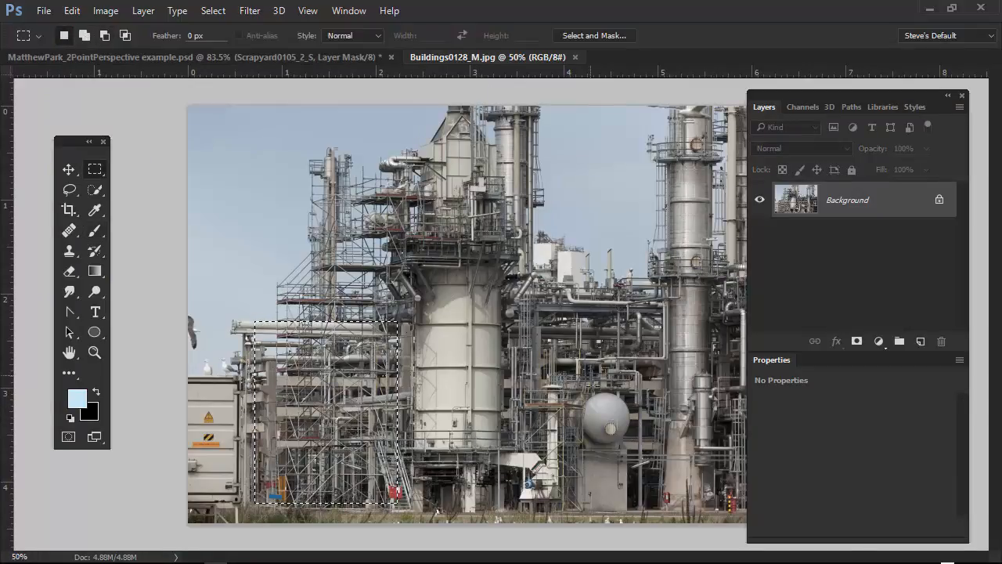
drag(375, 380, 643, 368)
click(660, 214)
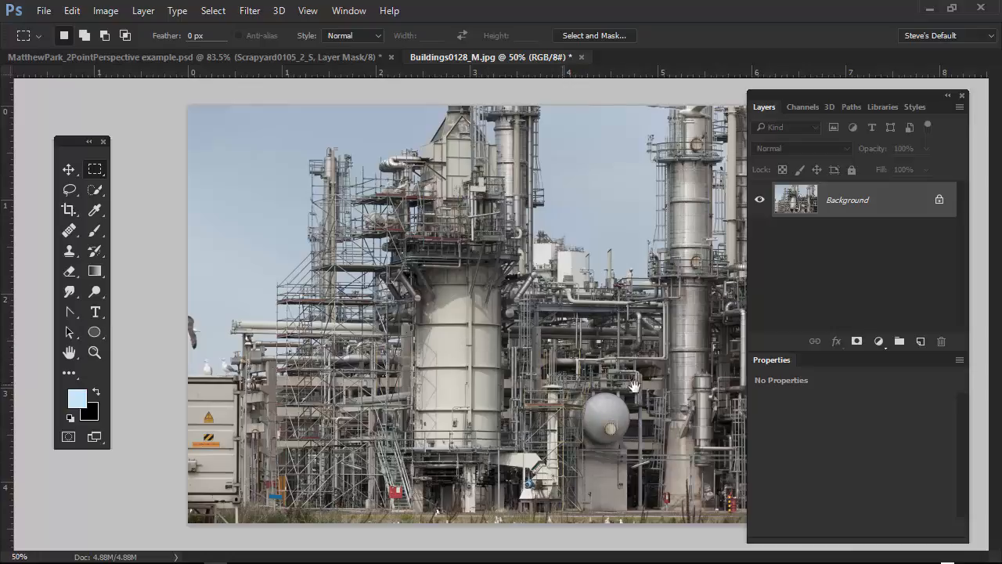
drag(822, 105, 886, 124)
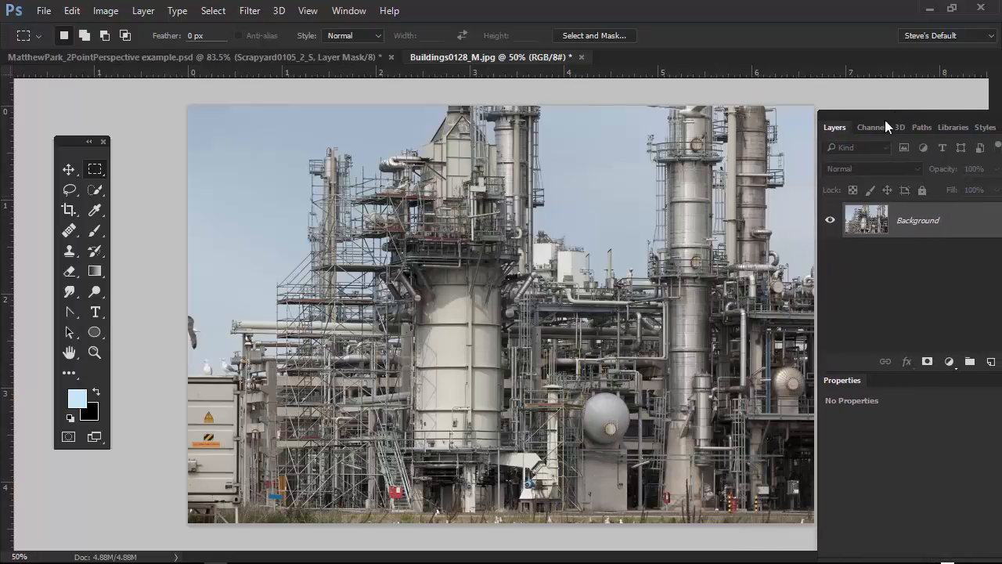
drag(530, 274, 662, 386)
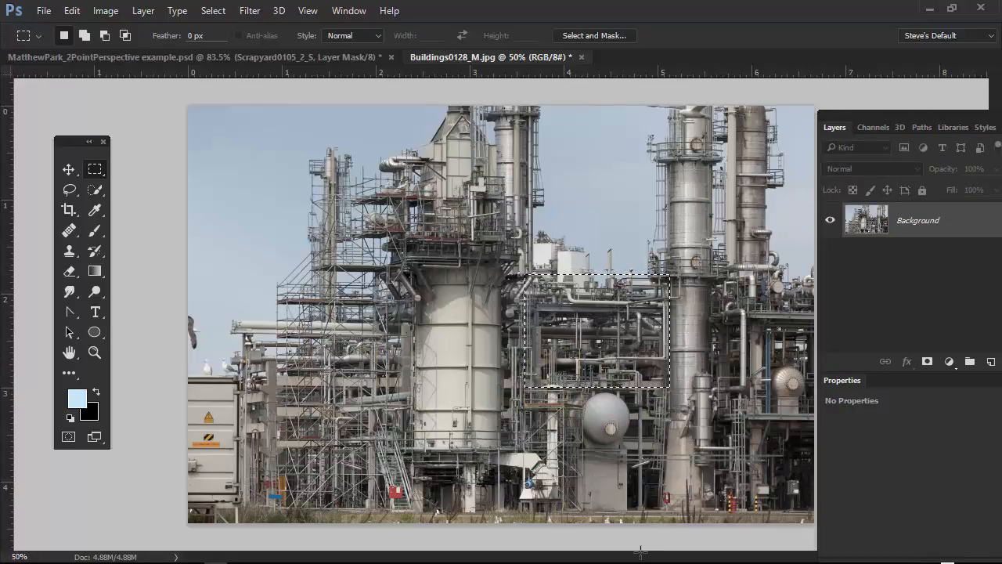
- Paste the pipework into the perspective document above the scrapyard layer and convert it to a smart object
click(336, 57)
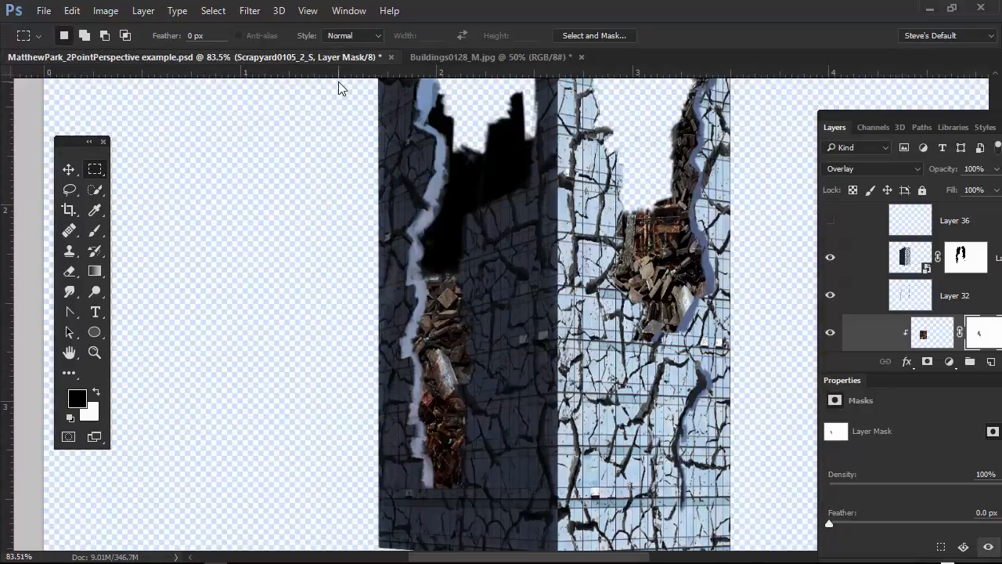
key(ctrl+v)
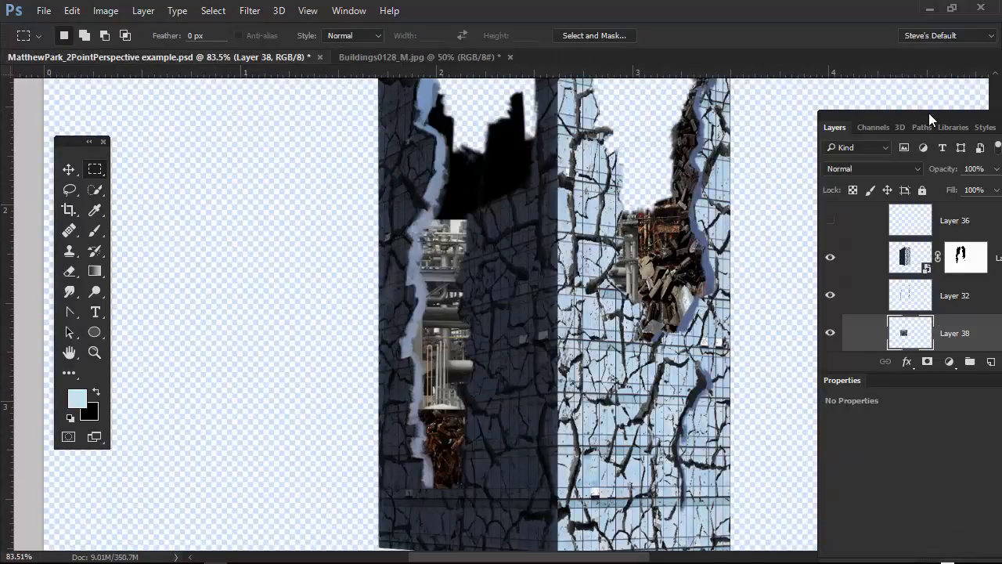
drag(929, 113, 850, 96)
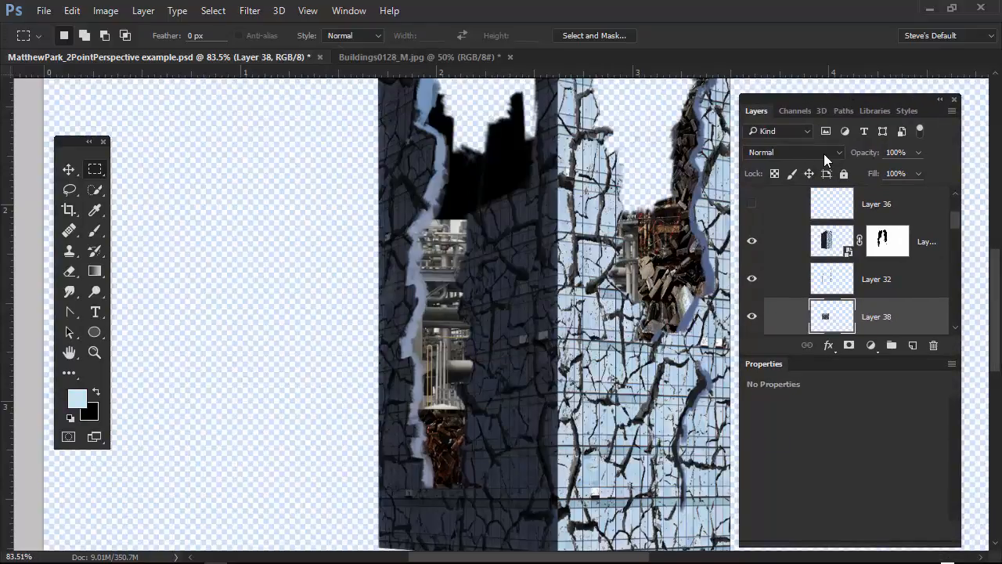
right_click(917, 317)
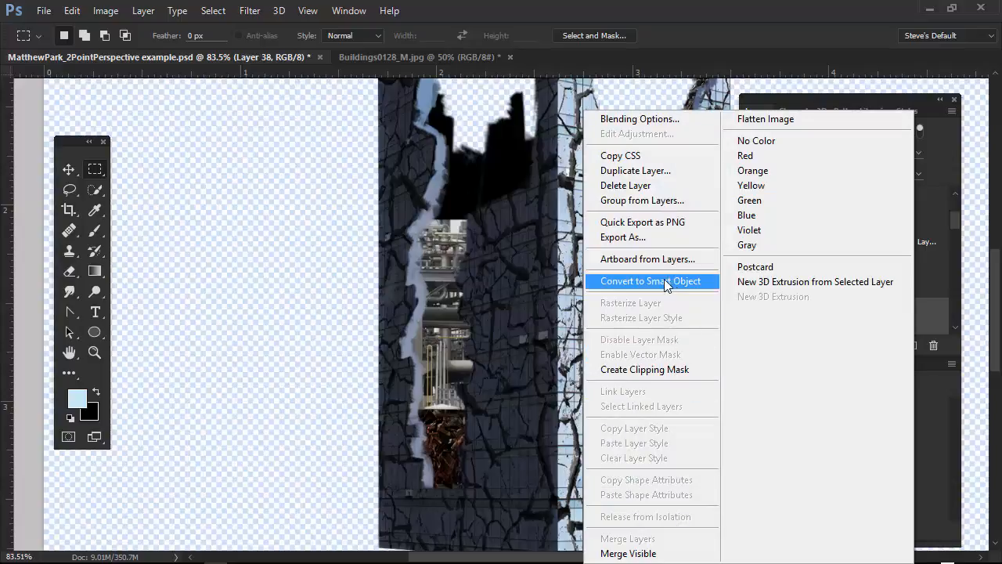
click(663, 280)
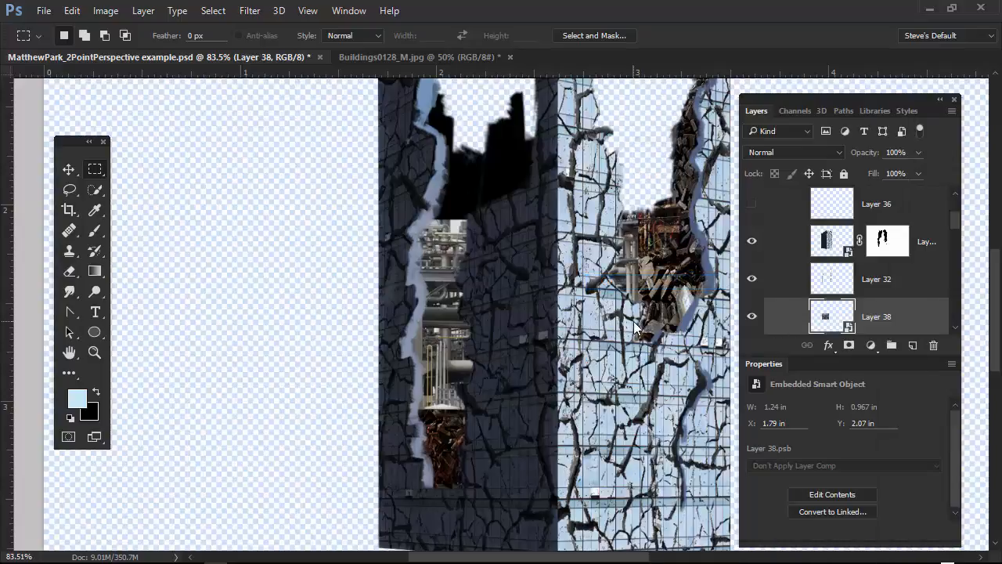
- Darken the pasted pipework with a Levels adjustment, raising the shadow input and setting the midtones to 0.84
key(ctrl+l)
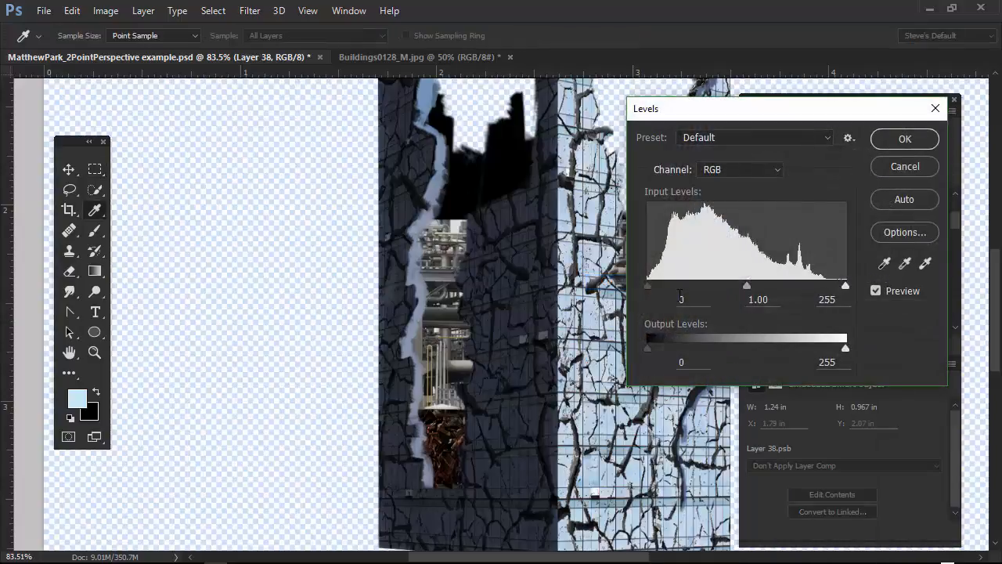
drag(647, 285, 676, 287)
drag(761, 286, 770, 283)
click(676, 287)
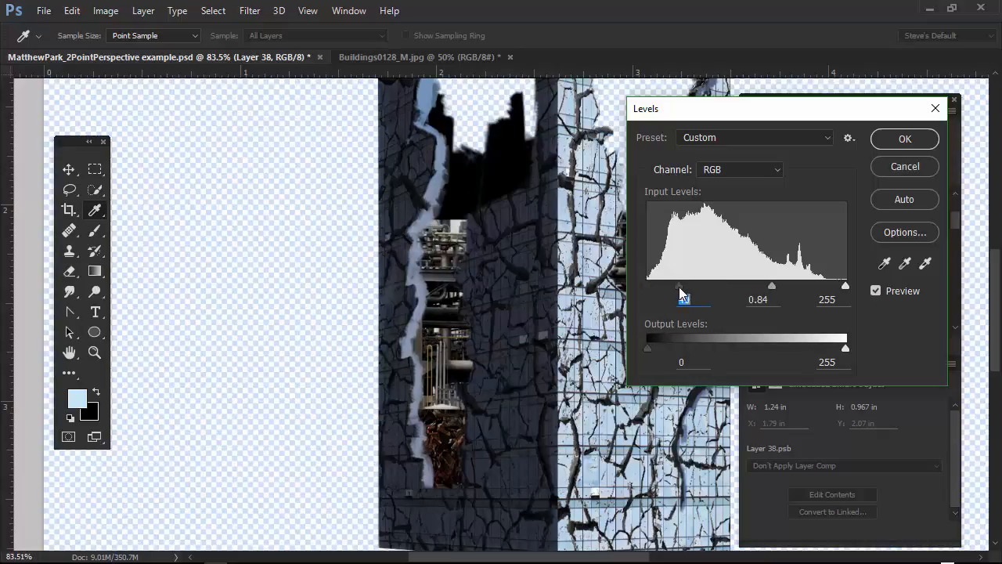
click(901, 140)
- Move the pipework up the dark wall's opening, rotate it to 97.71° and scale it to 106.53% wide and 99.16% high
key(v)
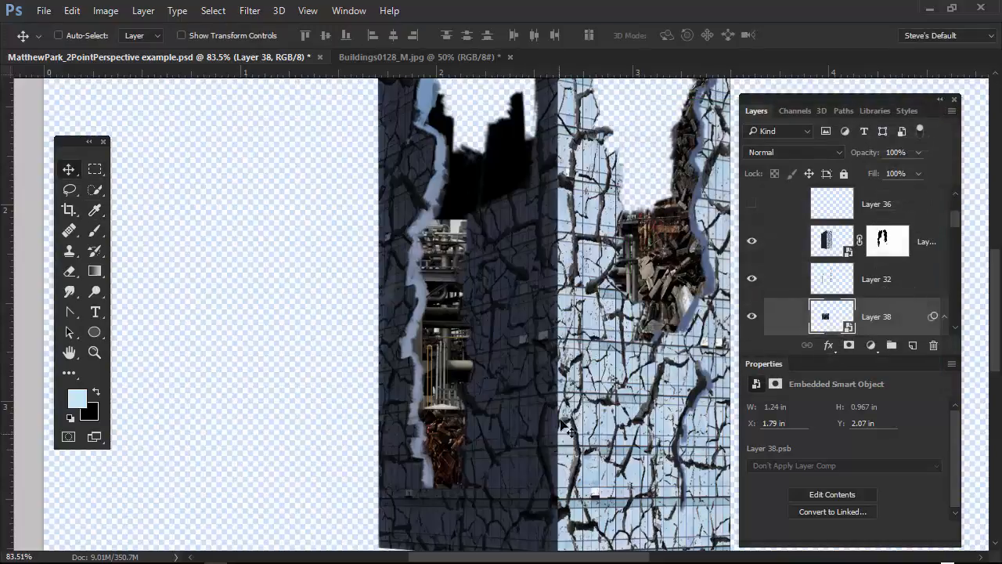
drag(448, 400, 452, 333)
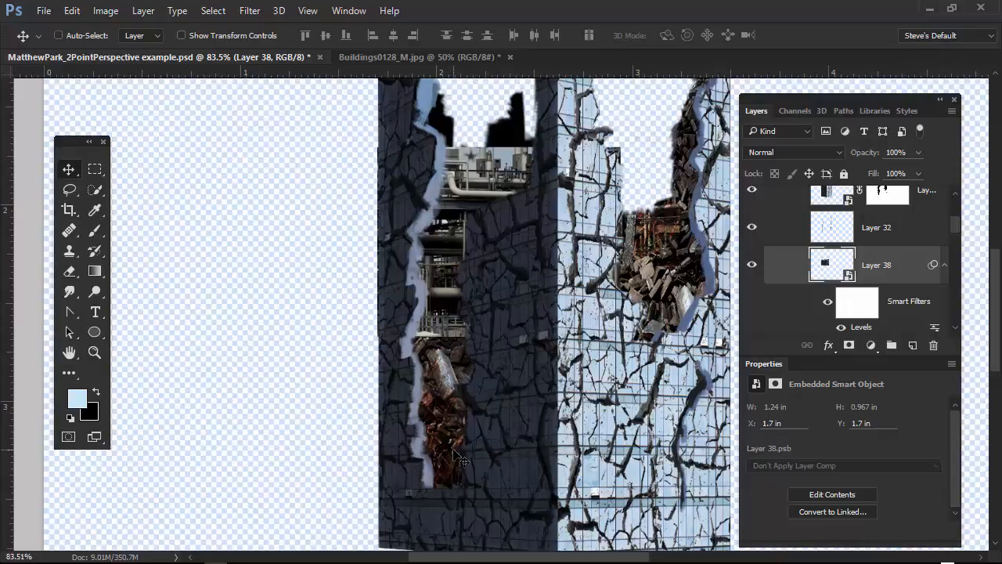
key(ctrl+t)
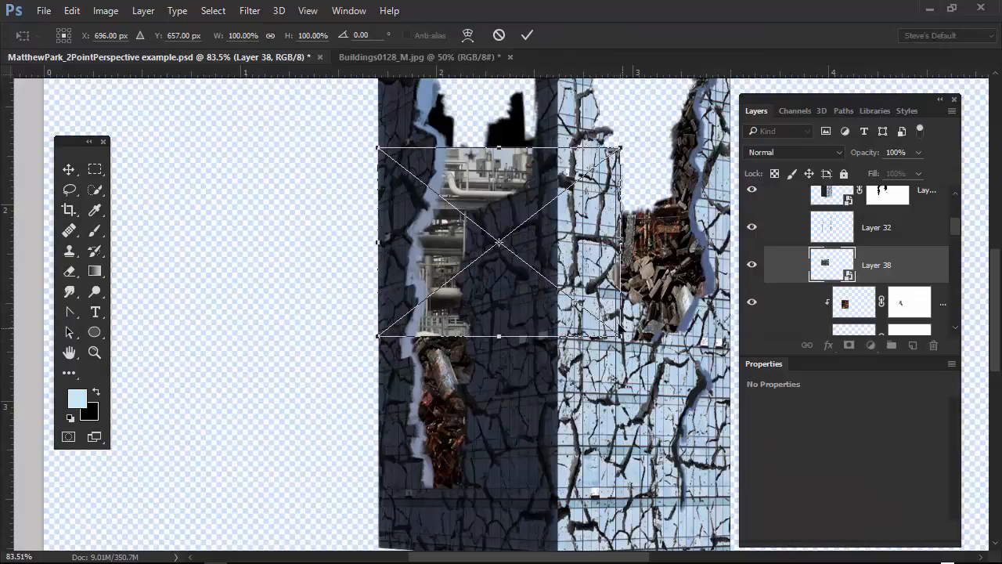
drag(634, 160, 588, 357)
drag(547, 308, 526, 361)
drag(567, 172, 622, 236)
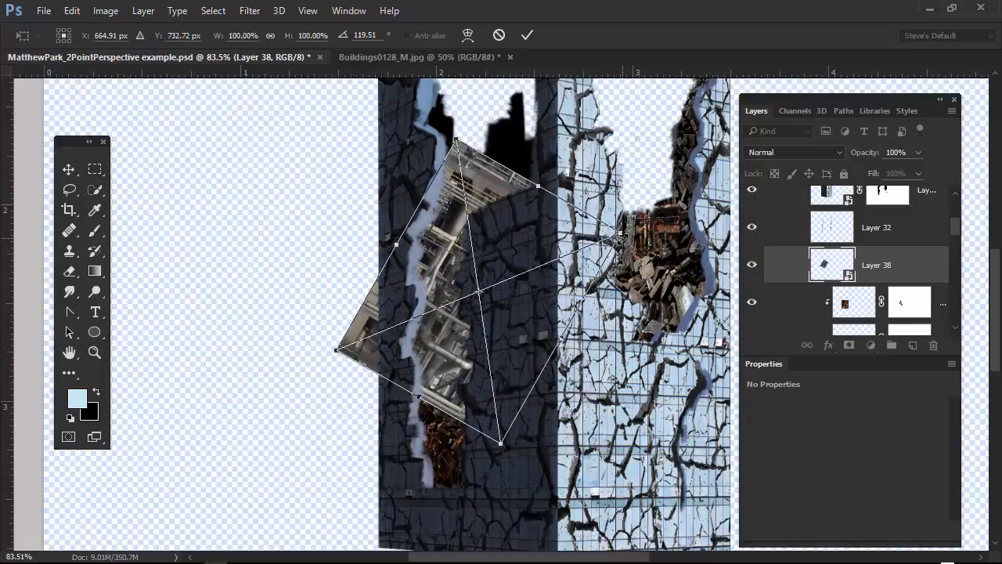
drag(571, 370, 587, 331)
drag(530, 386, 552, 363)
drag(483, 387, 480, 408)
drag(612, 159, 609, 150)
mouse_move(572, 419)
mouse_down()
mouse_move(573, 375)
mouse_move(569, 406)
mouse_up()
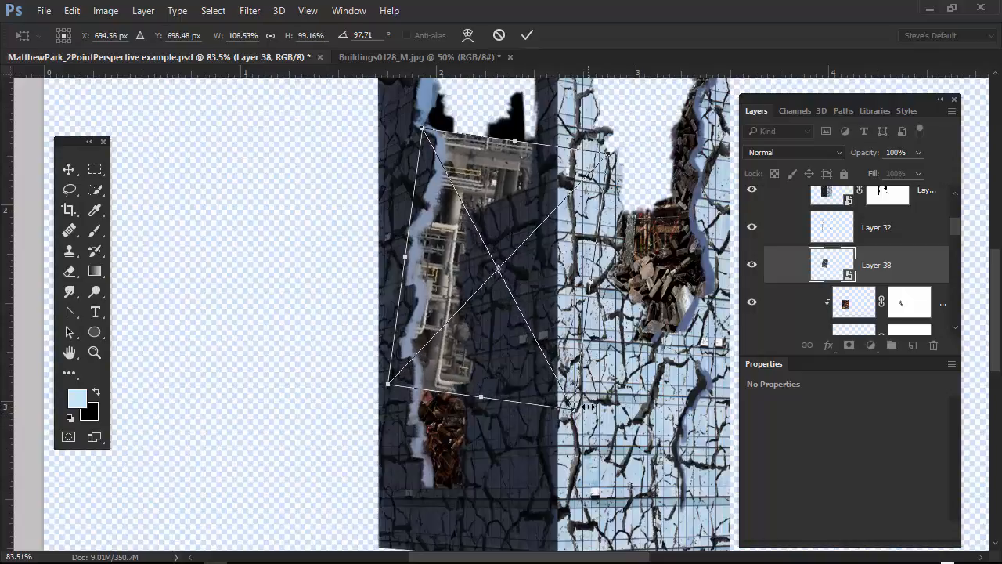
key(Return)
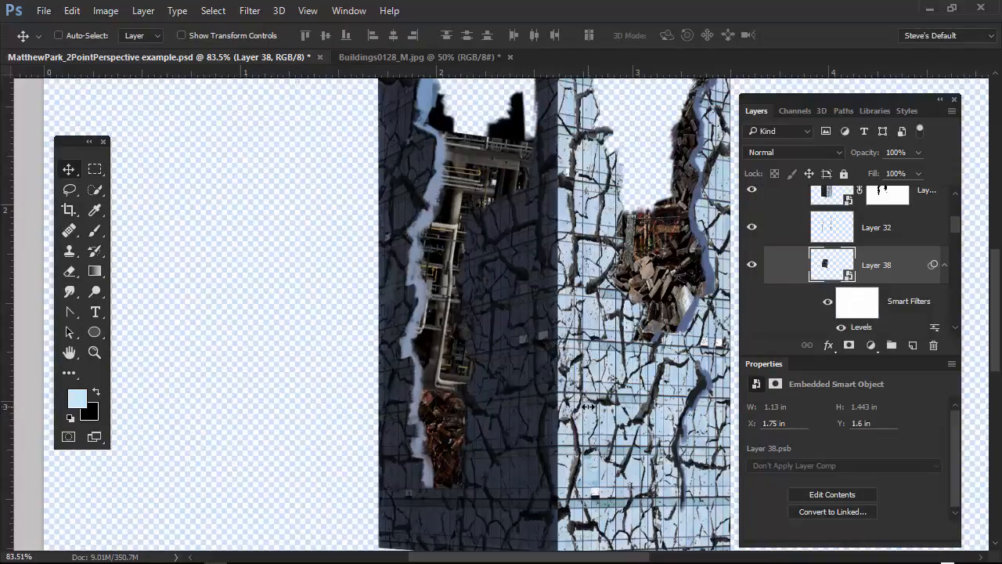
- Try a slightly lower duplicate of the pipework with a layer mask, painting black over its bottom end with a 66 px brush
drag(451, 335, 444, 345)
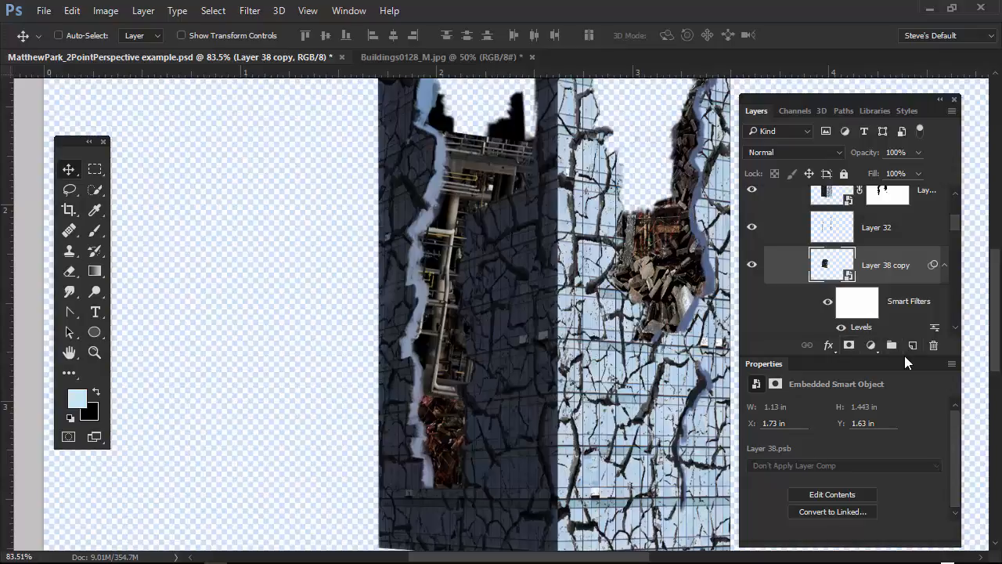
click(848, 344)
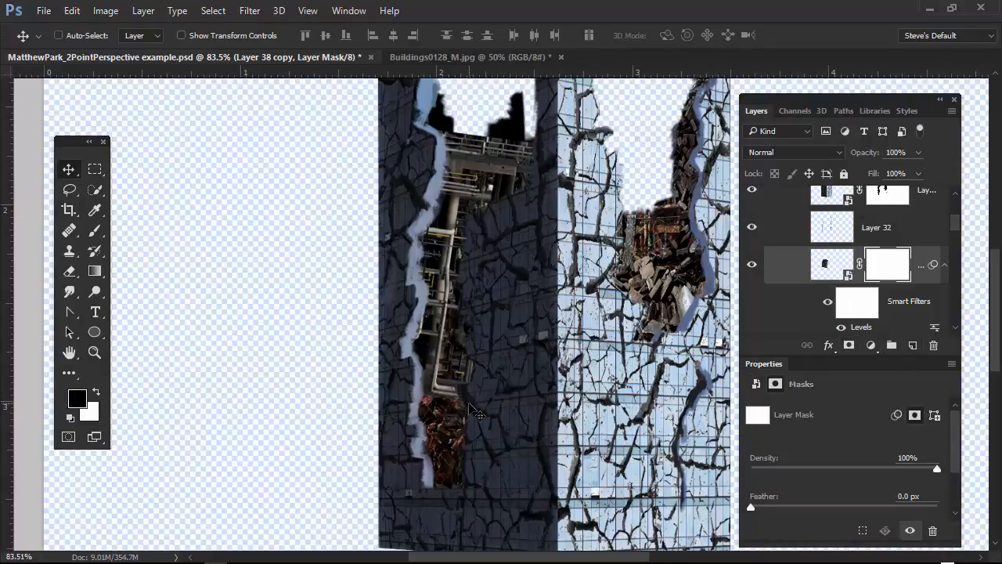
key(b)
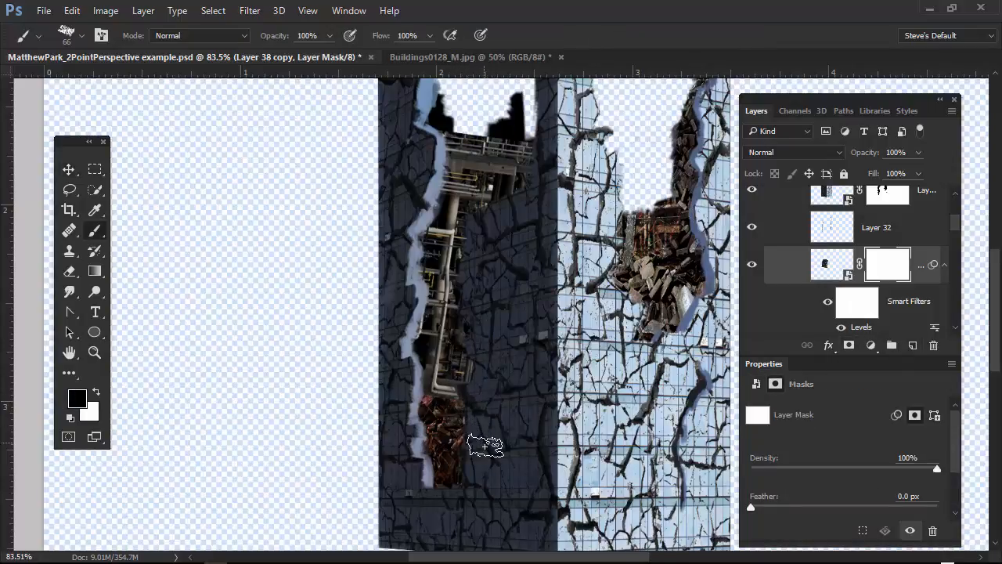
mouse_move(450, 403)
mouse_down()
mouse_move(437, 379)
mouse_move(449, 367)
mouse_move(447, 421)
mouse_move(444, 413)
mouse_move(428, 422)
mouse_move(444, 361)
mouse_move(438, 425)
mouse_move(420, 378)
mouse_move(419, 344)
mouse_move(446, 324)
mouse_move(461, 393)
mouse_move(476, 410)
mouse_move(438, 363)
mouse_move(462, 413)
mouse_up()
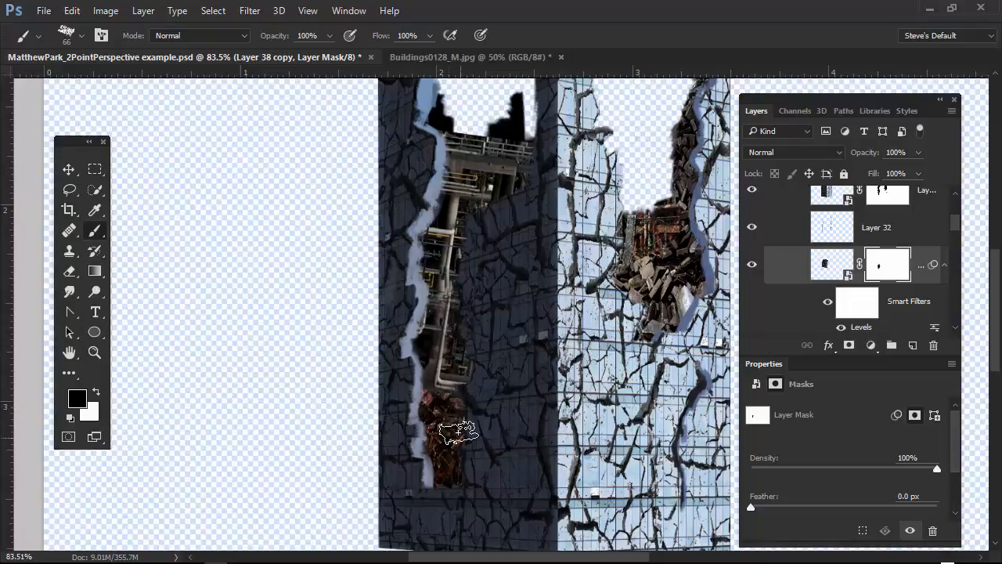
- Compare the opening with and without the duplicated pipework, and delete the duplicate layer
click(752, 266)
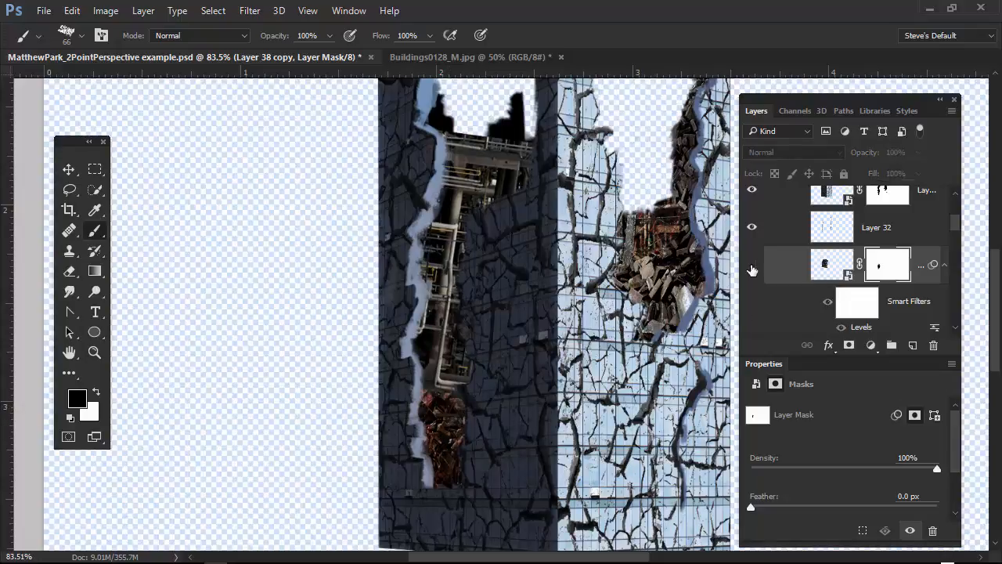
click(751, 266)
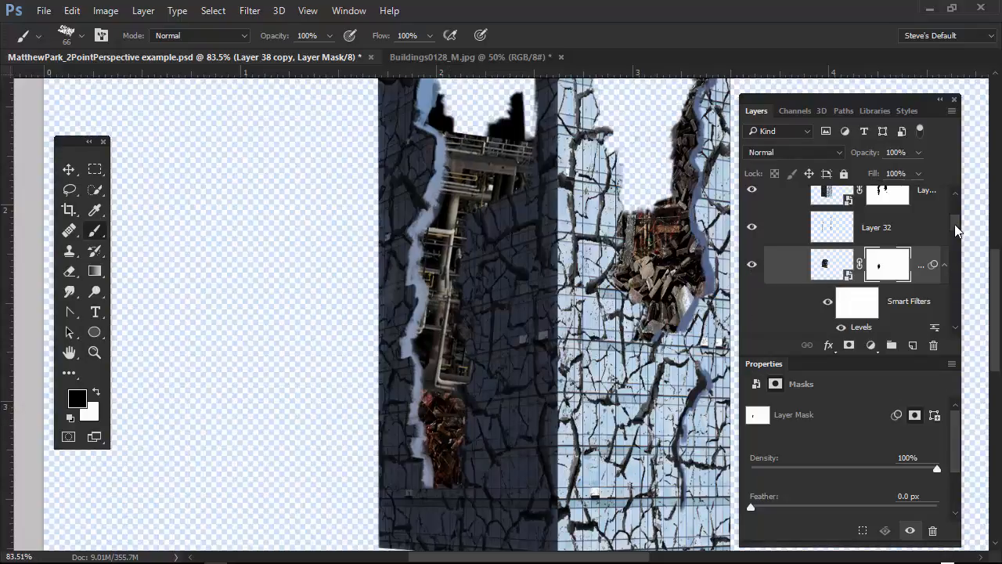
drag(953, 225, 951, 230)
click(752, 218)
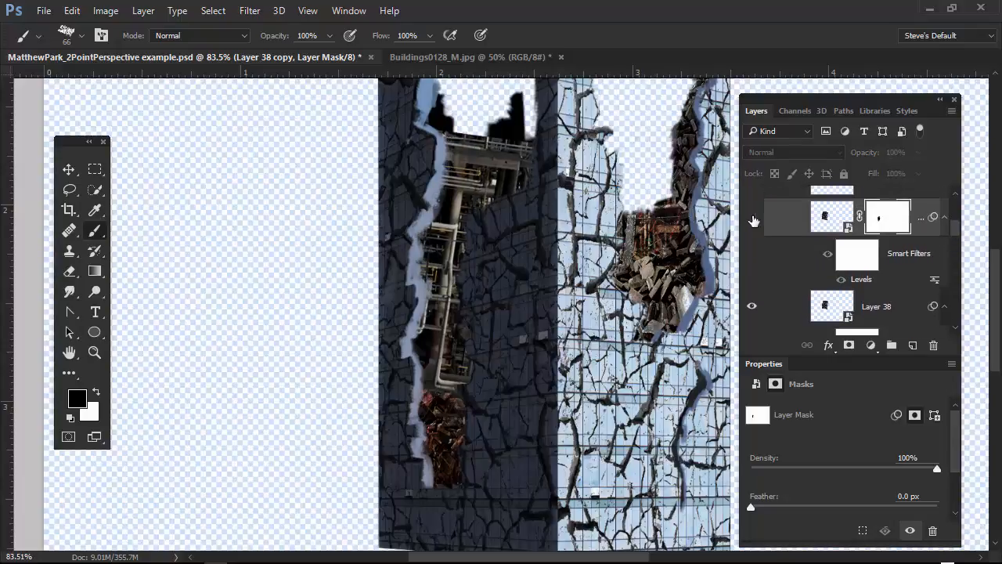
key(Delete)
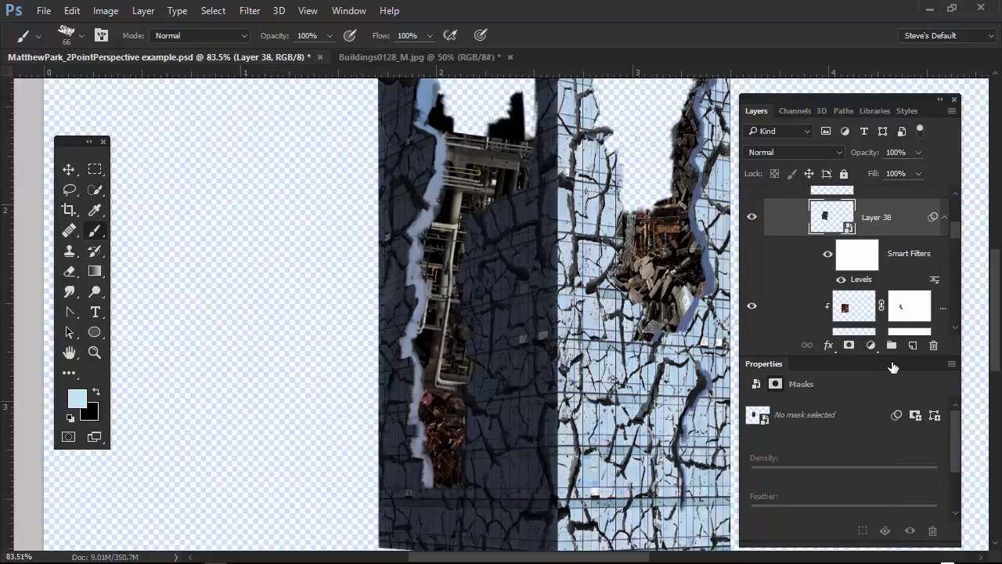
- Add a mask to the original pipework layer and paint black over its lower end with the 66 px brush to blend it into the rubble
click(882, 219)
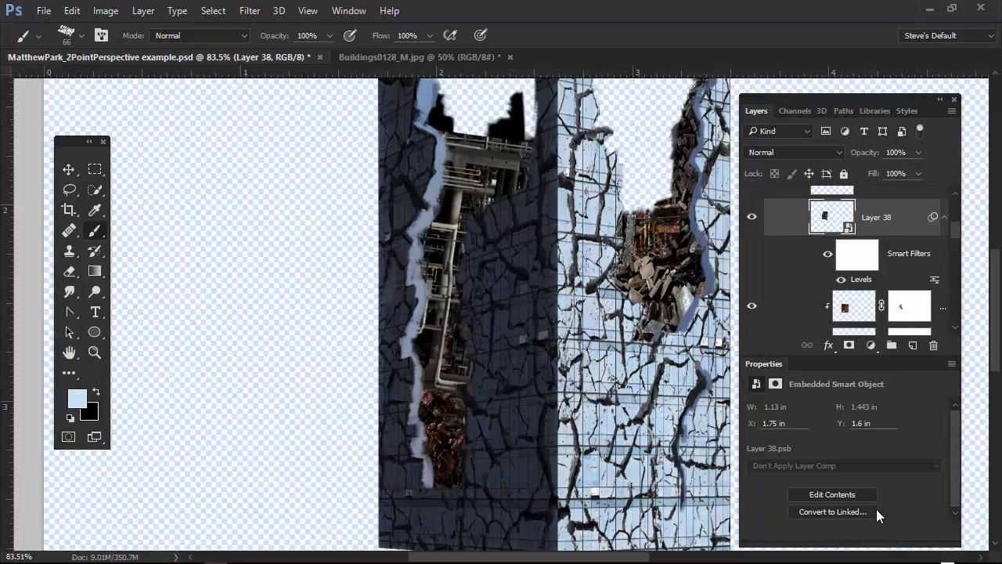
click(849, 345)
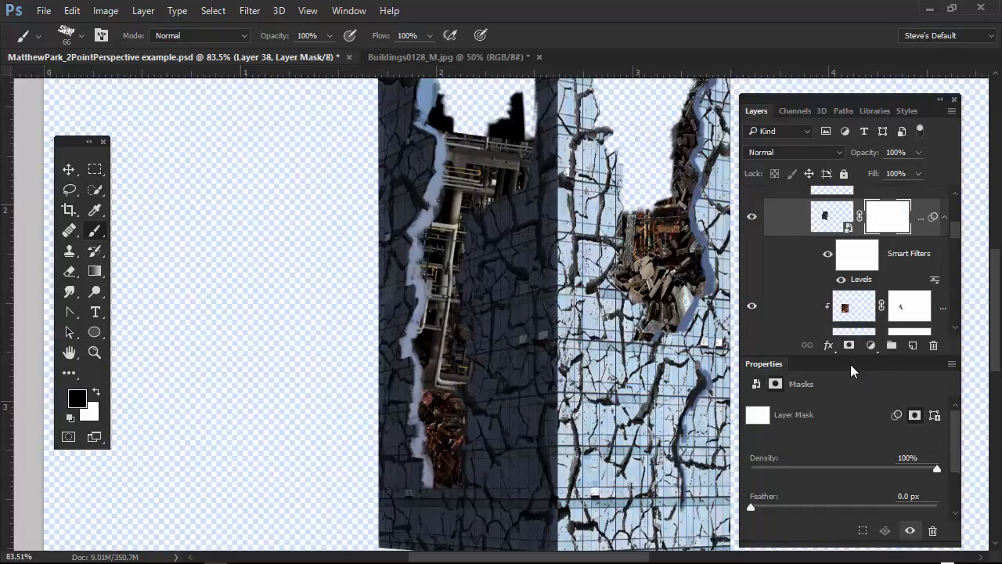
drag(443, 407, 444, 373)
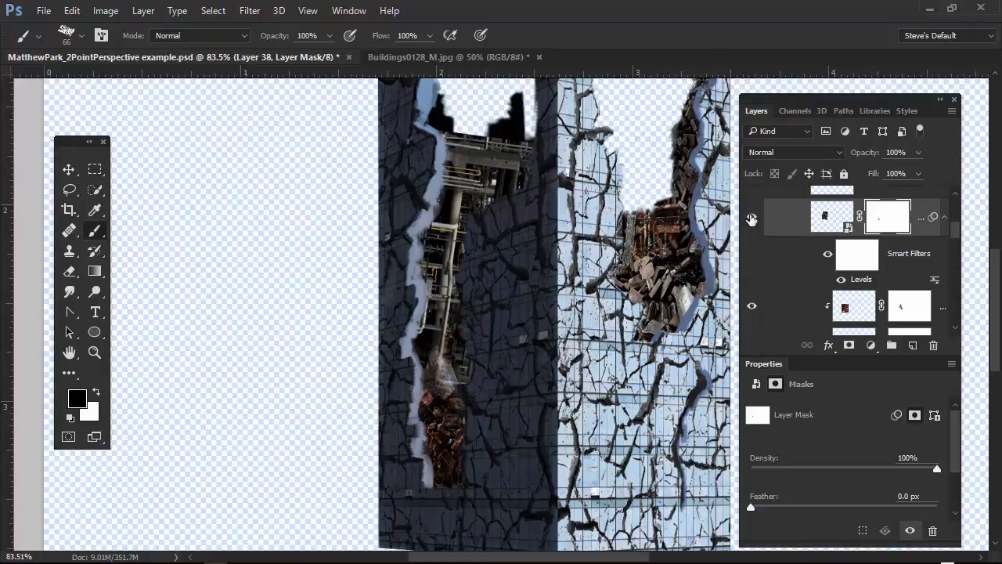
click(751, 219)
click(750, 219)
click(454, 342)
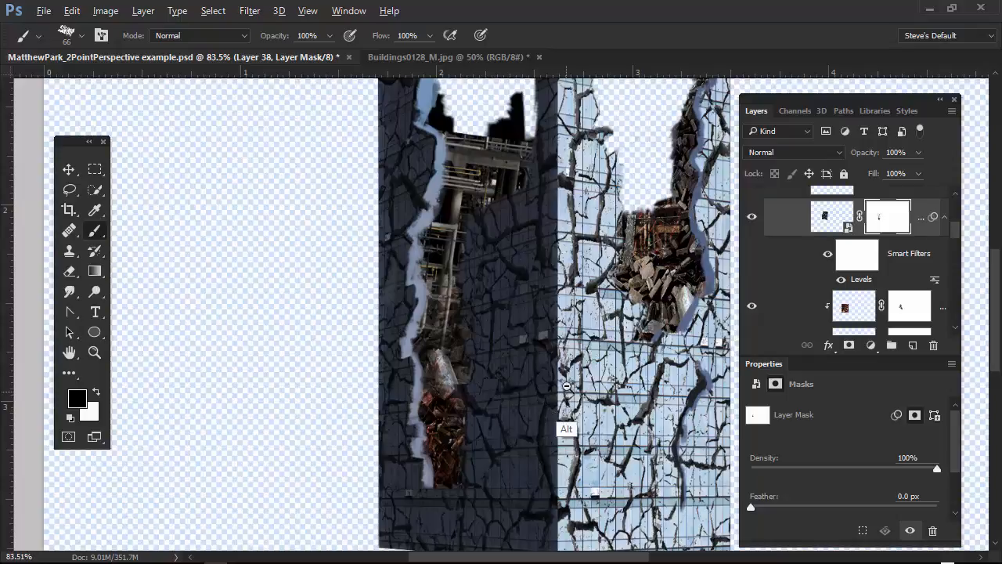
- Unlink the pipework layer from its mask and scale only the mask to 93.65% wide and 94.92% high
alt+scroll(548, 392, down, 3)
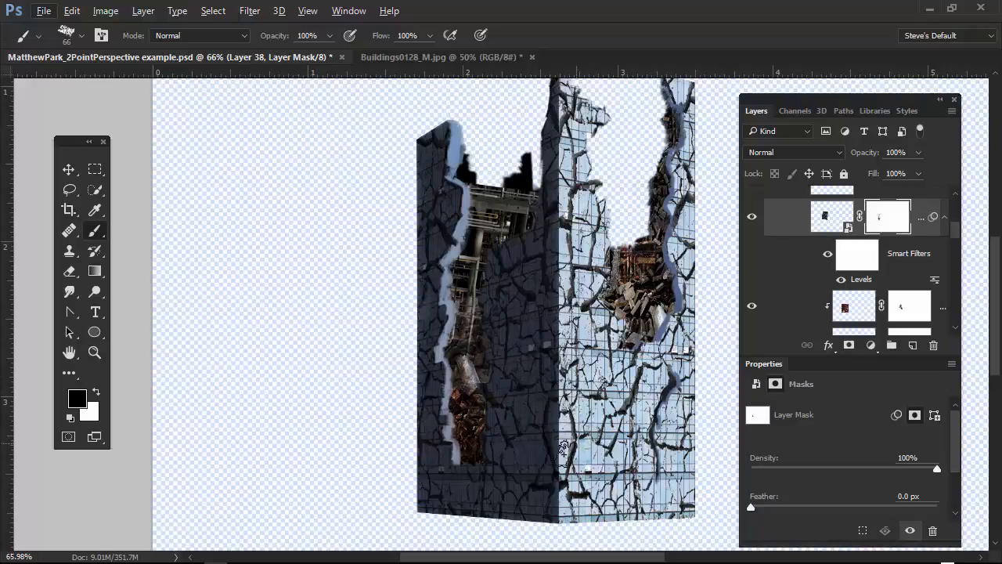
key(ctrl+t)
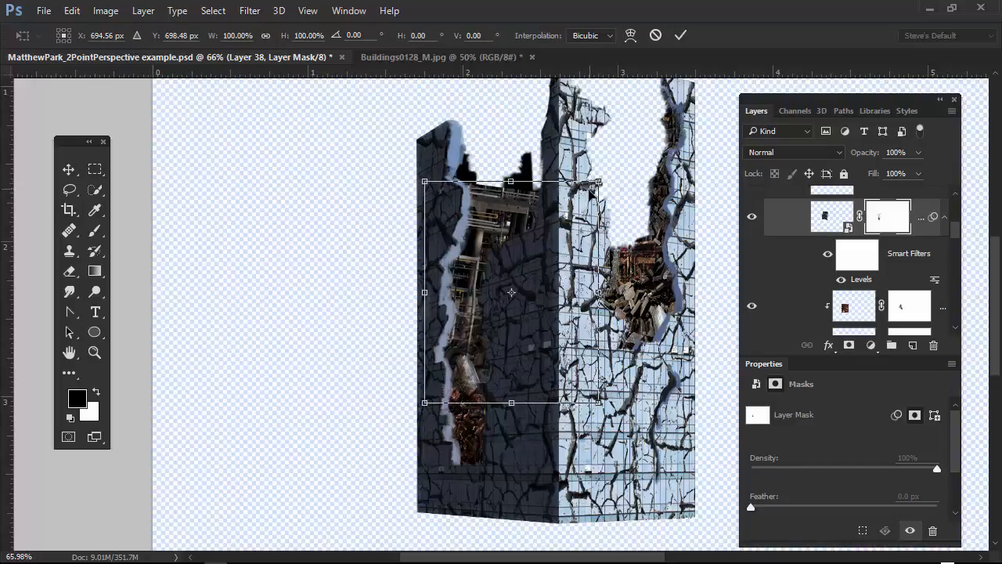
key(b)
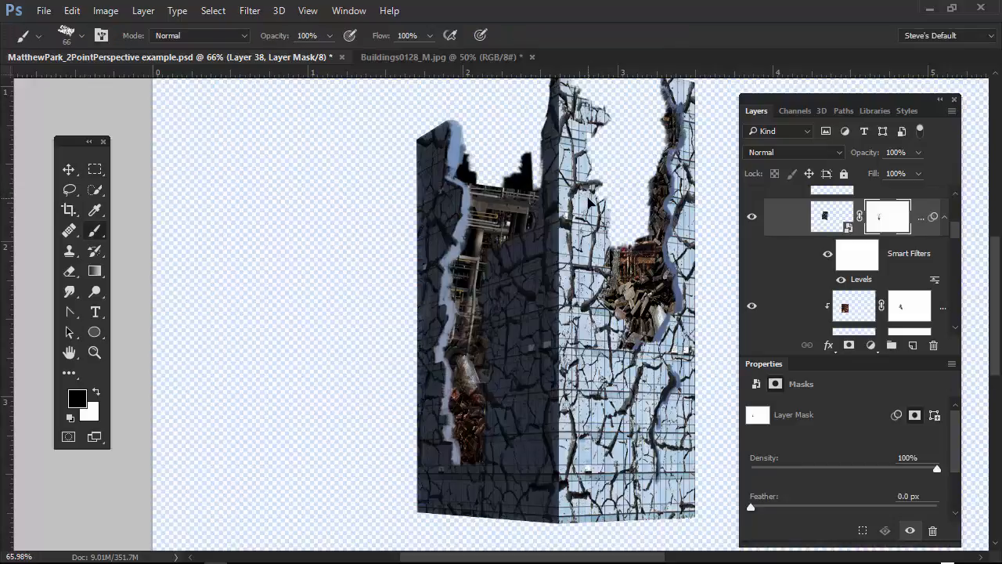
click(861, 215)
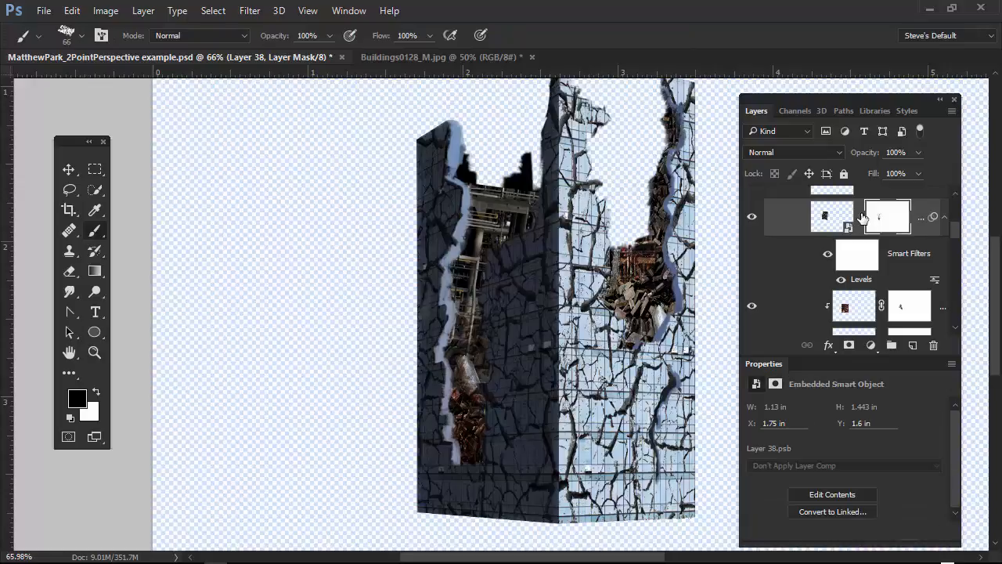
key(ctrl+t)
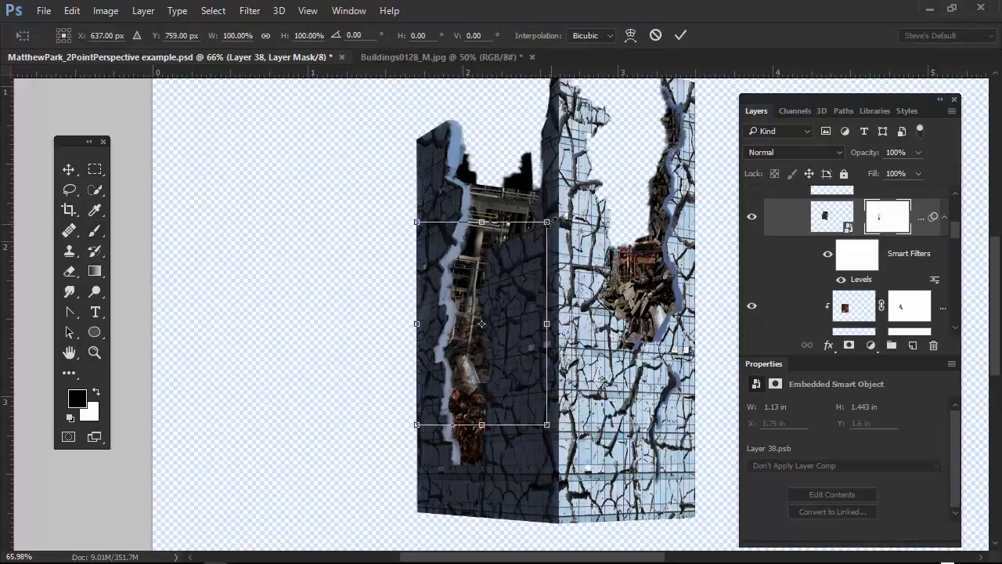
drag(546, 221, 537, 232)
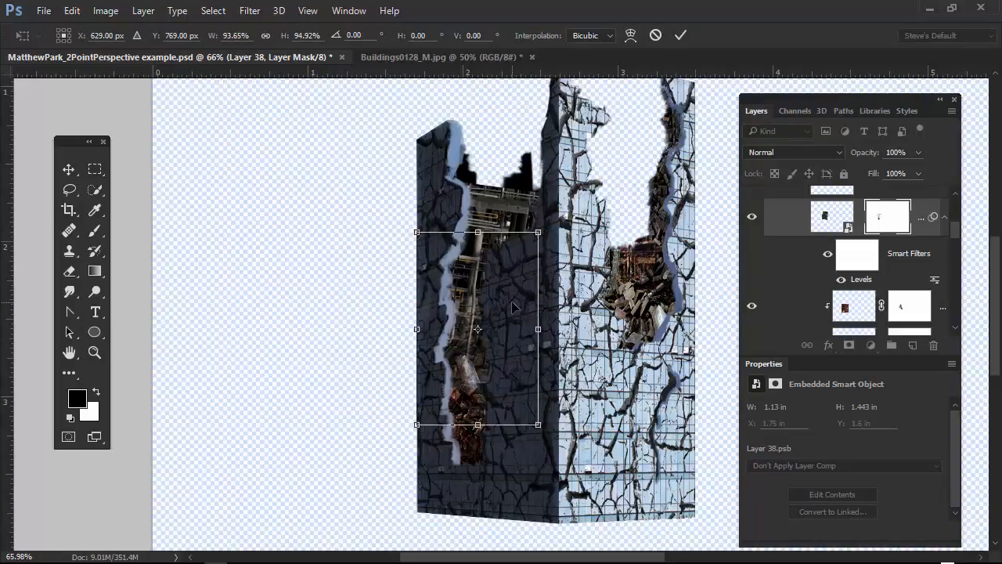
key(Return)
key(b)
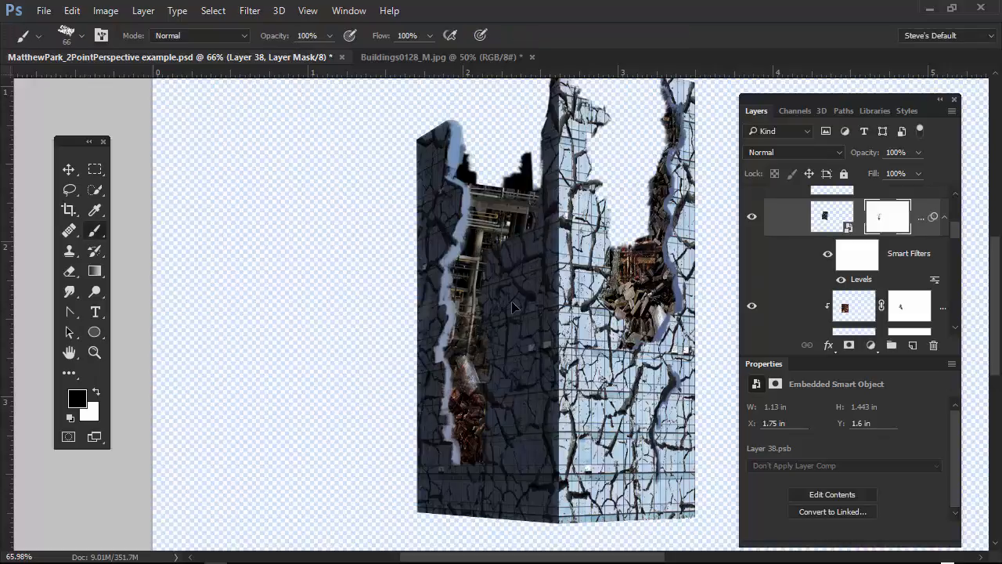
- Scale the pipework image independently of its mask to 82.23% wide and 81.49% high, keeping it inside the dark wall's opening
click(828, 218)
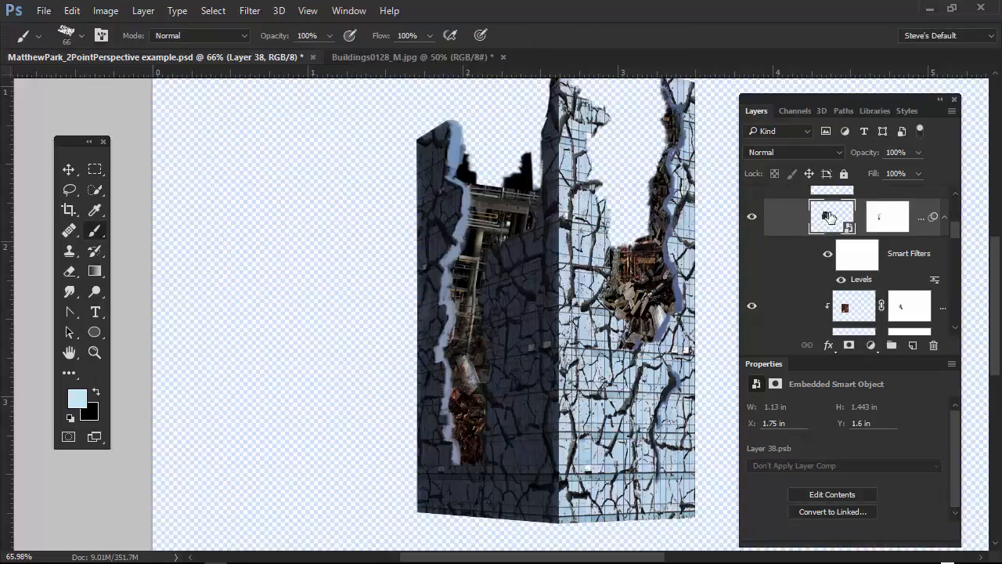
key(ctrl+t)
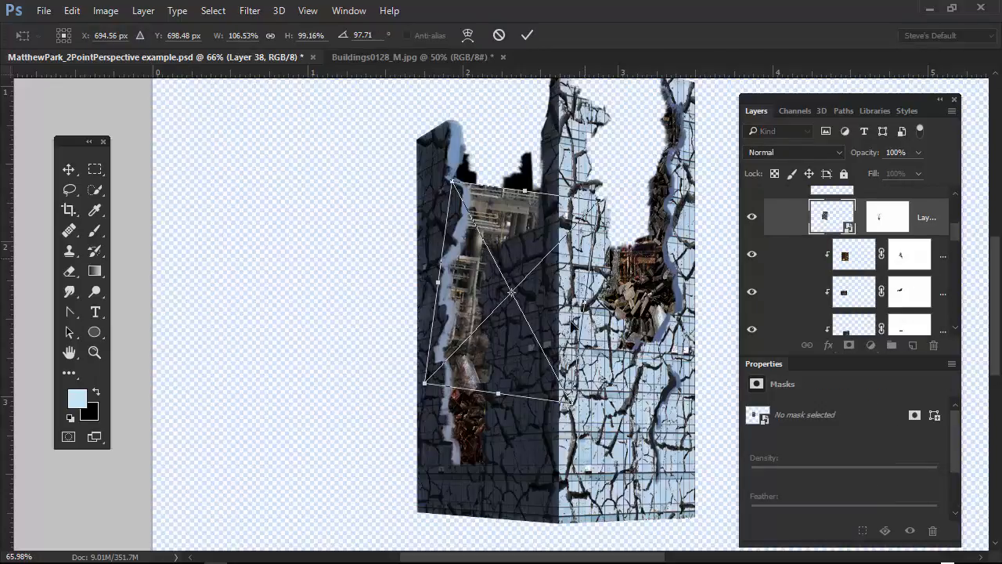
drag(568, 402, 561, 379)
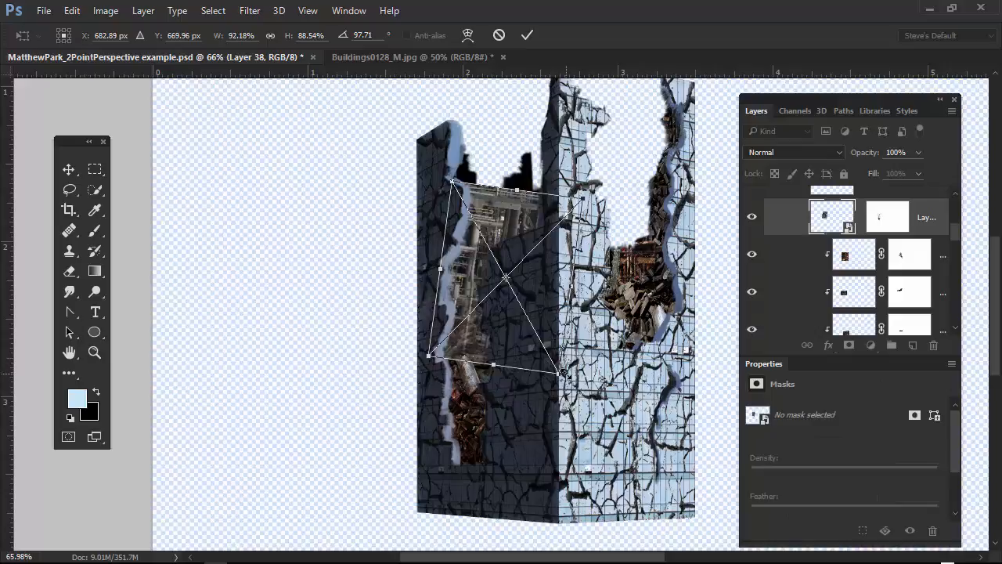
drag(562, 372, 552, 368)
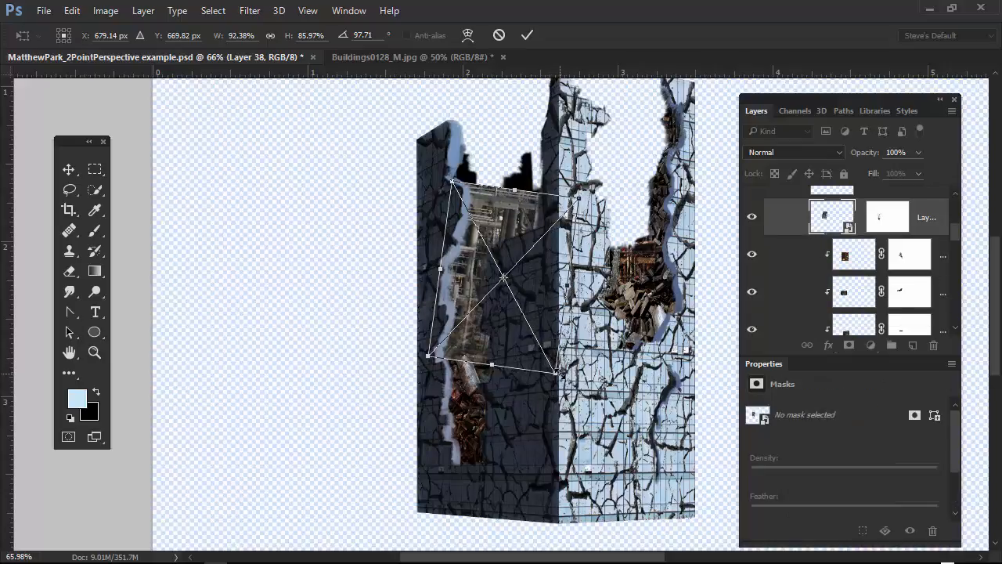
drag(560, 375, 551, 366)
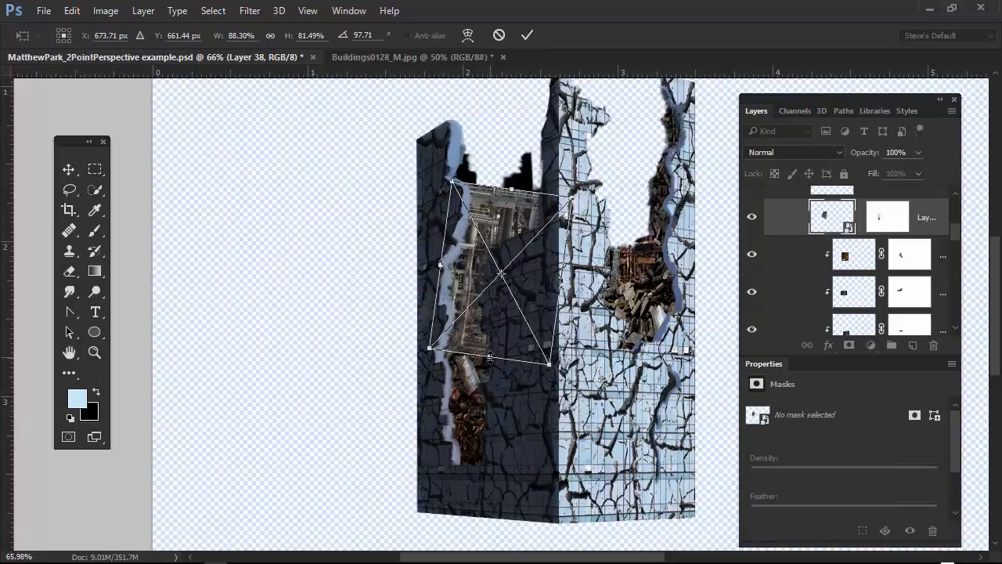
drag(489, 356, 488, 362)
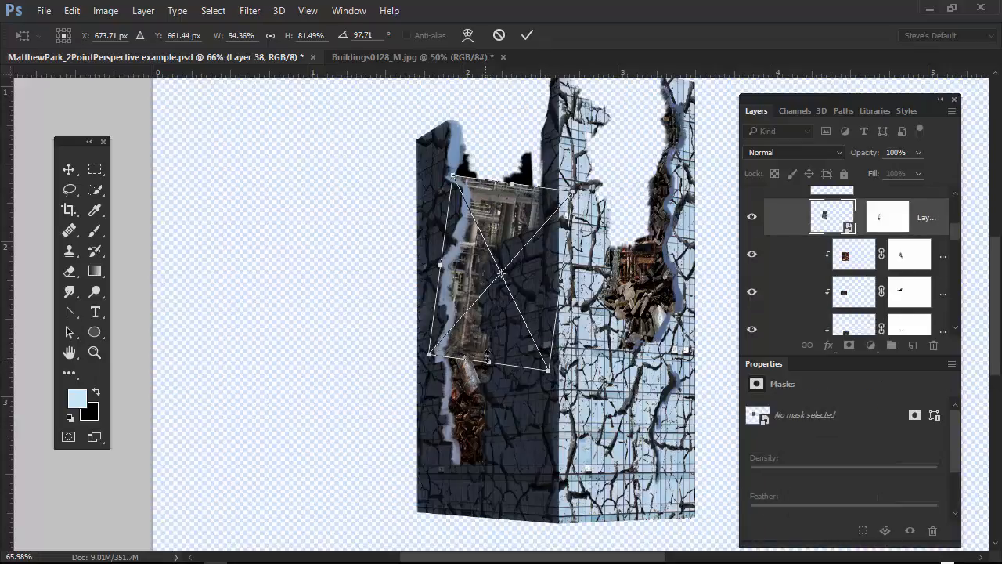
drag(512, 186, 511, 199)
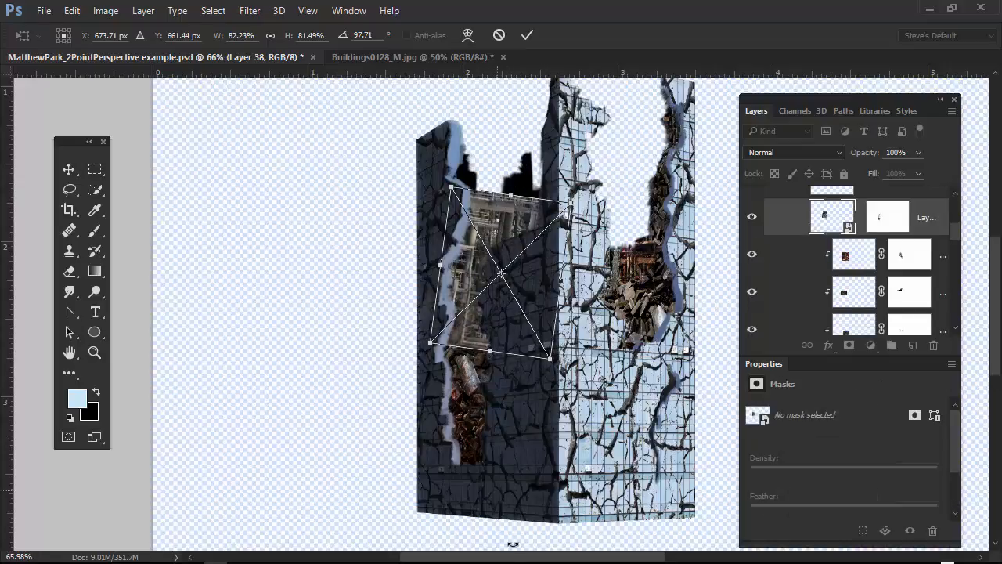
key(Return)
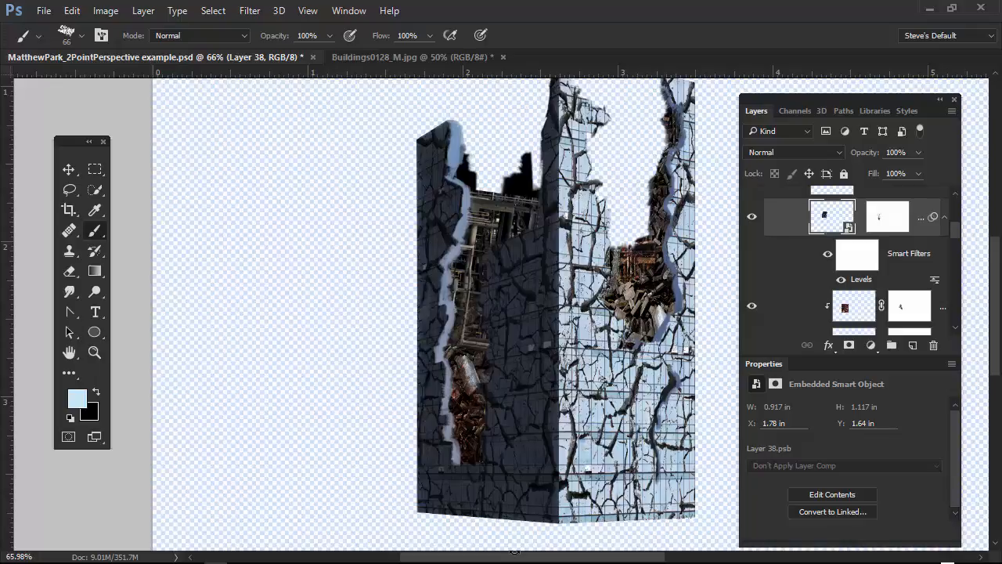
- Duplicate the clipped scrapyard rust texture layer and place the copy directly above the pipework layer in the stacking order
mouse_move(955, 229)
mouse_down()
mouse_move(952, 212)
mouse_move(945, 228)
mouse_up()
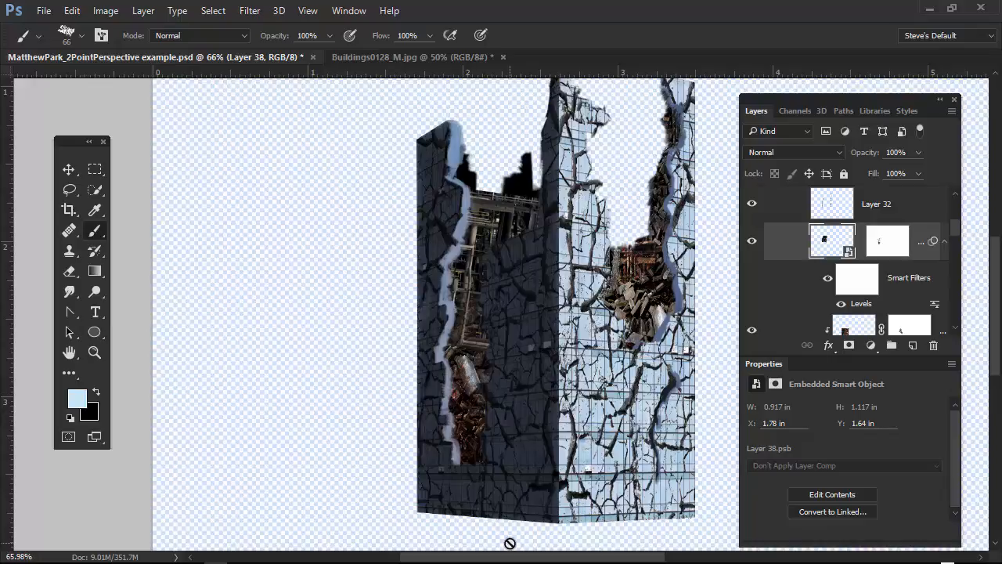
drag(956, 232, 952, 242)
click(753, 260)
click(753, 261)
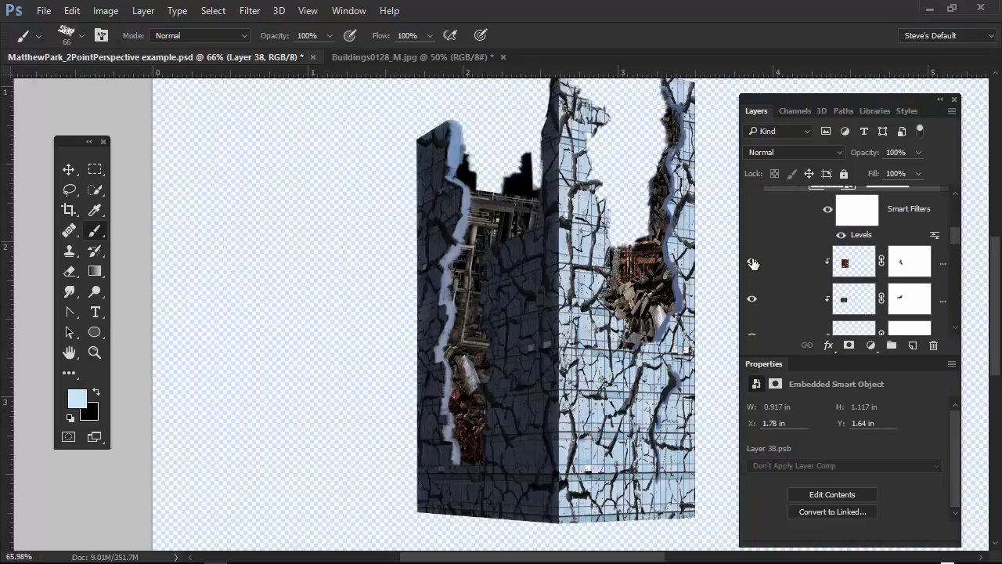
click(846, 263)
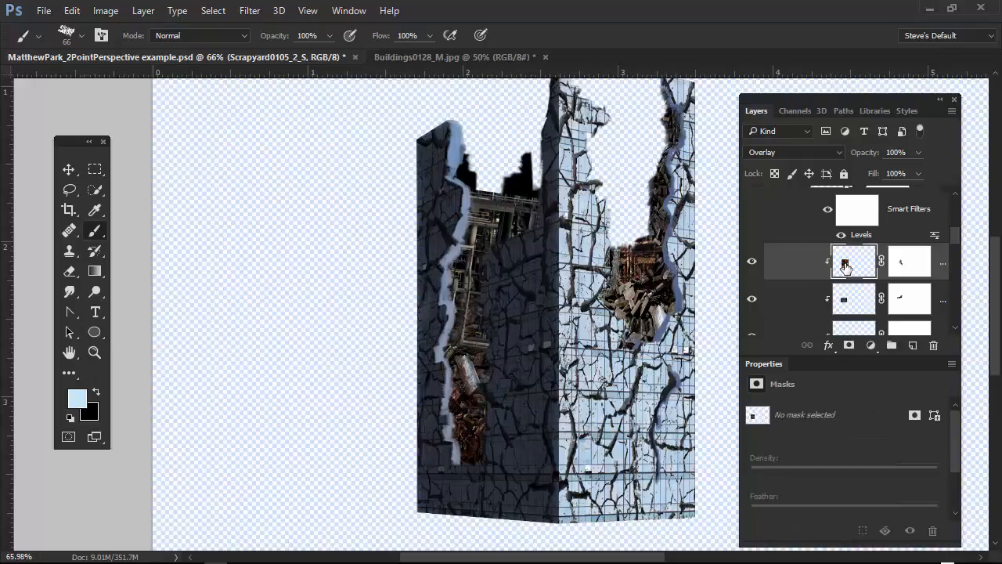
key(ctrl+j)
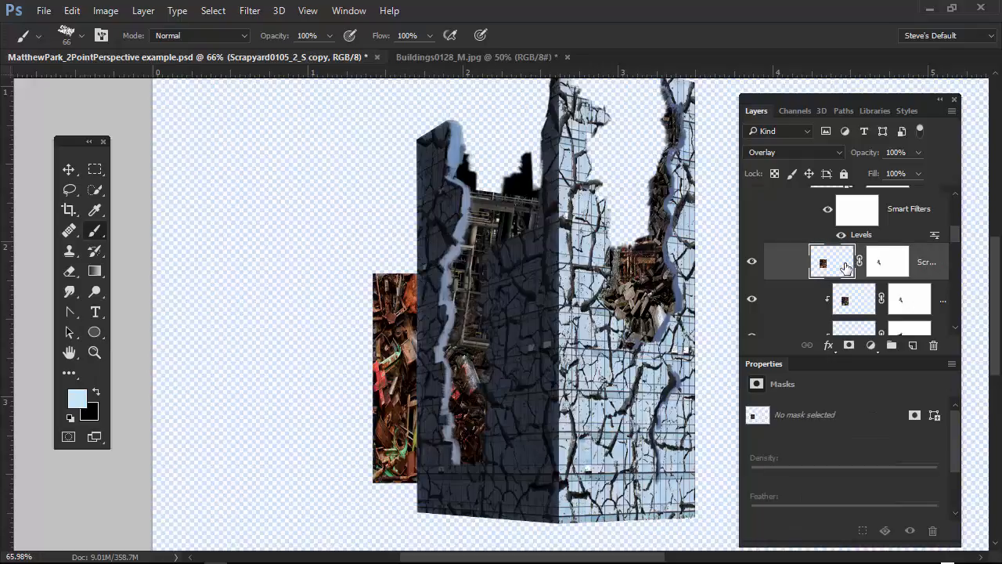
drag(953, 234, 949, 229)
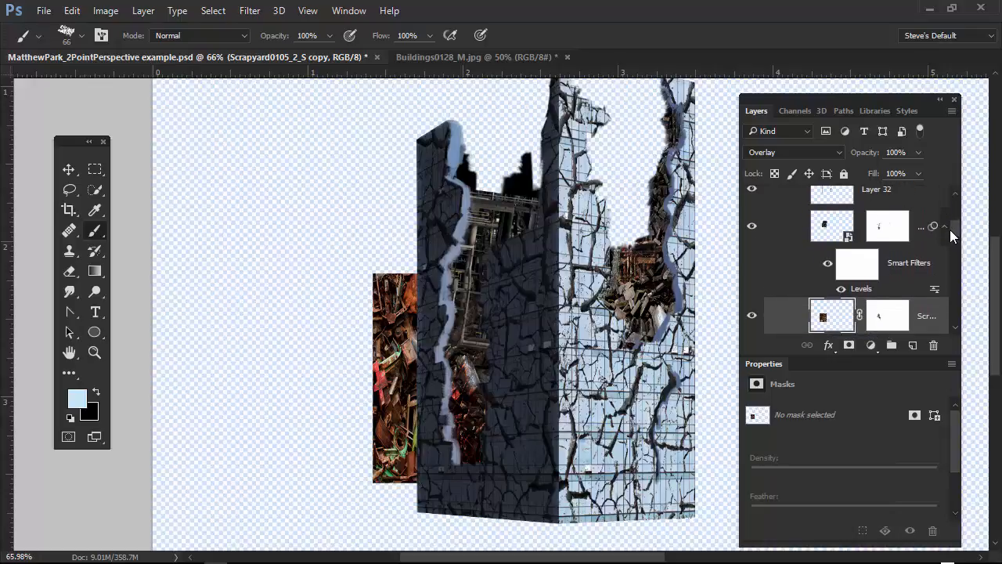
drag(836, 323, 839, 219)
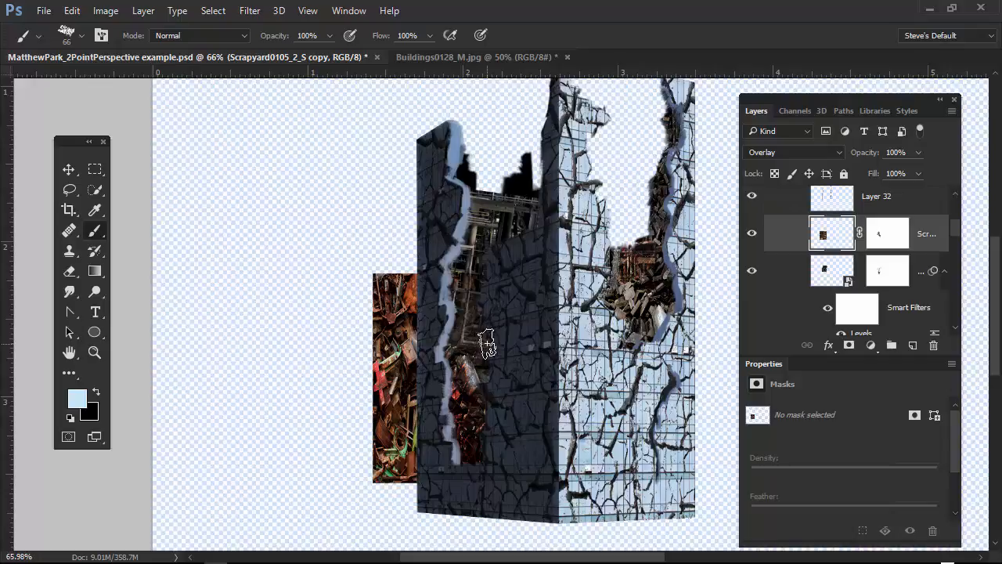
- Move the duplicated scrapyard texture up over the dark wall's pipework and fill its layer mask with white
key(v)
drag(490, 338, 530, 217)
mouse_move(474, 314)
mouse_down()
mouse_move(479, 284)
mouse_move(477, 330)
mouse_up()
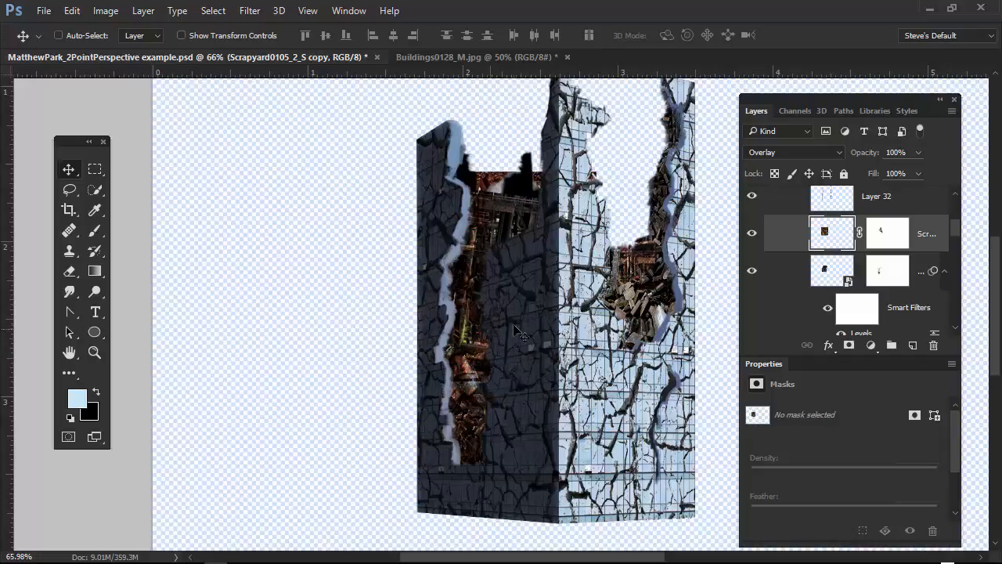
drag(513, 218, 481, 238)
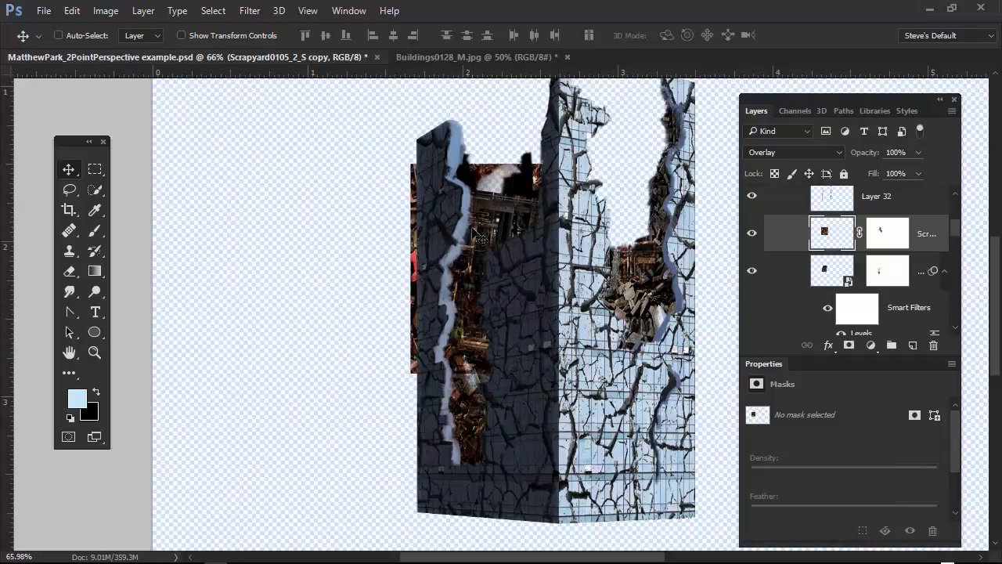
click(886, 234)
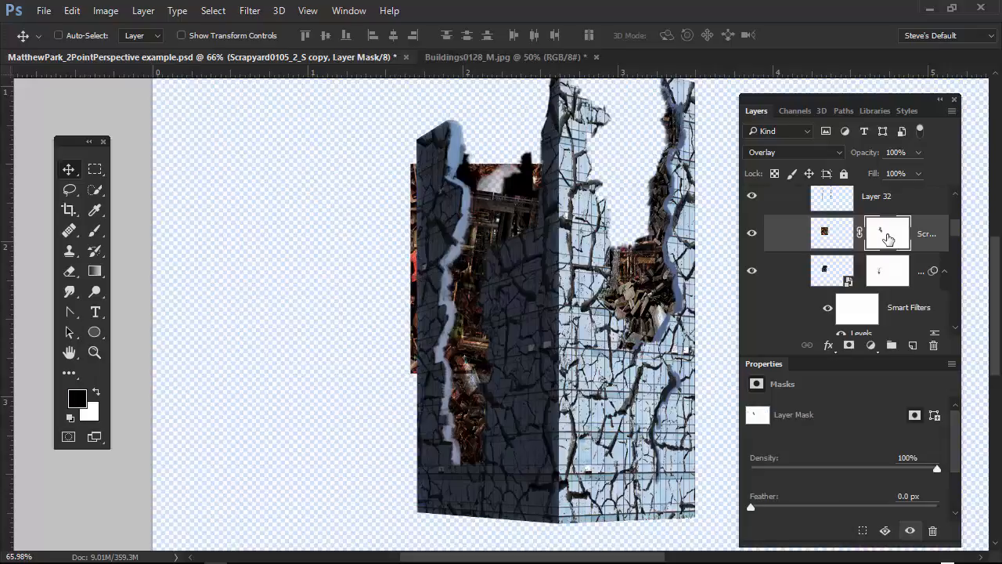
key(ctrl+BackSpace)
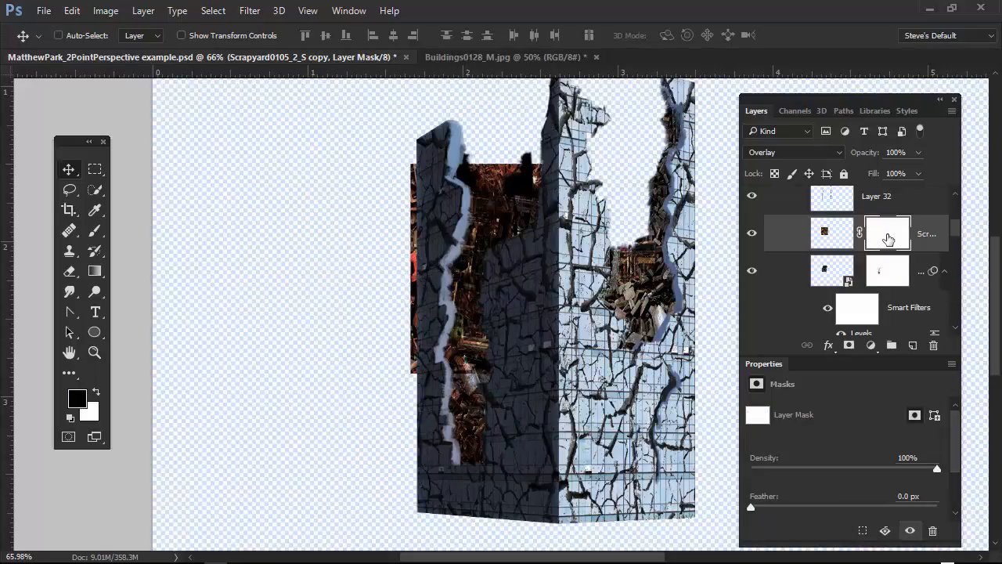
- Try Hard Light on the duplicated scrapyard texture, and settle on Soft Light as its blending mode
click(840, 152)
click(783, 333)
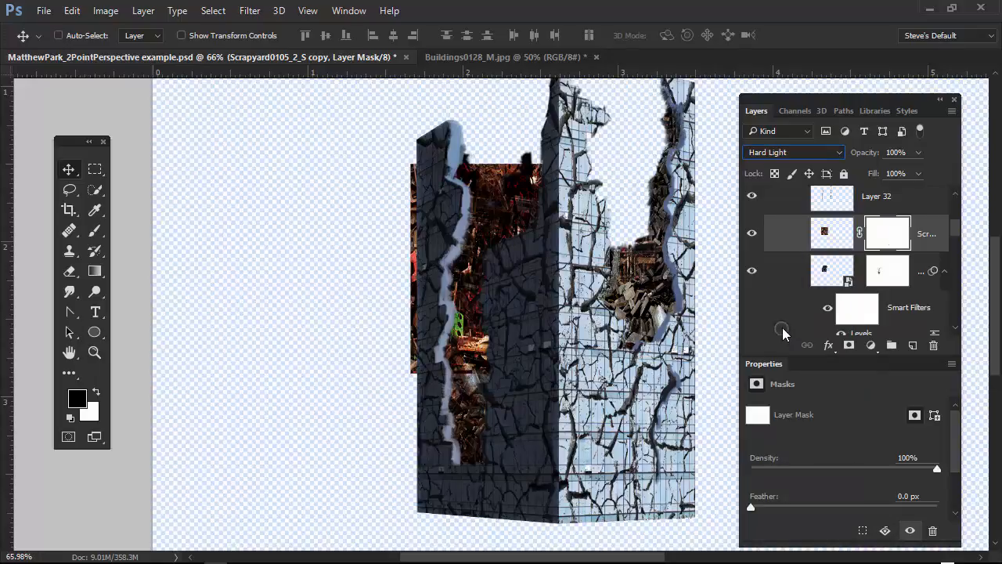
click(840, 153)
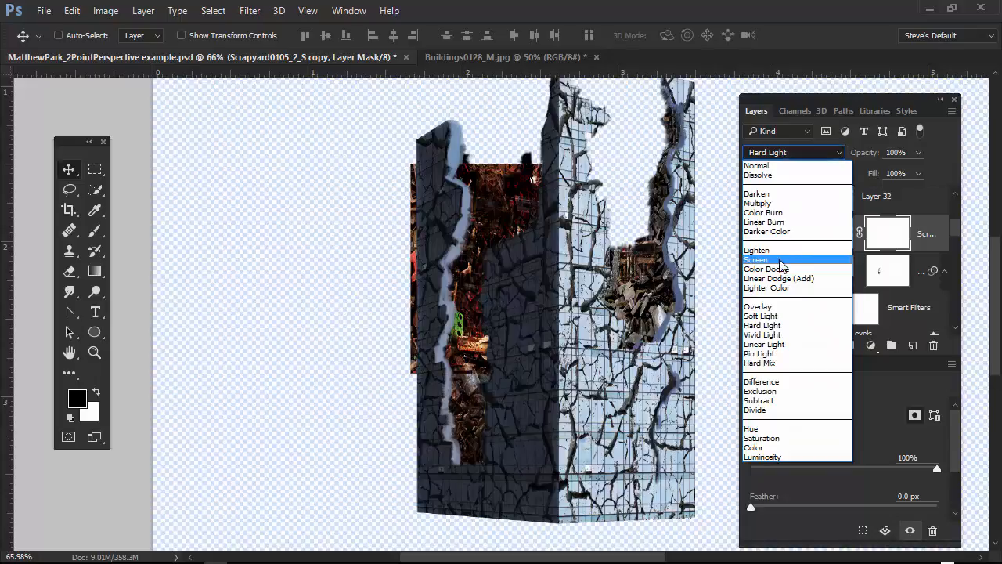
click(780, 315)
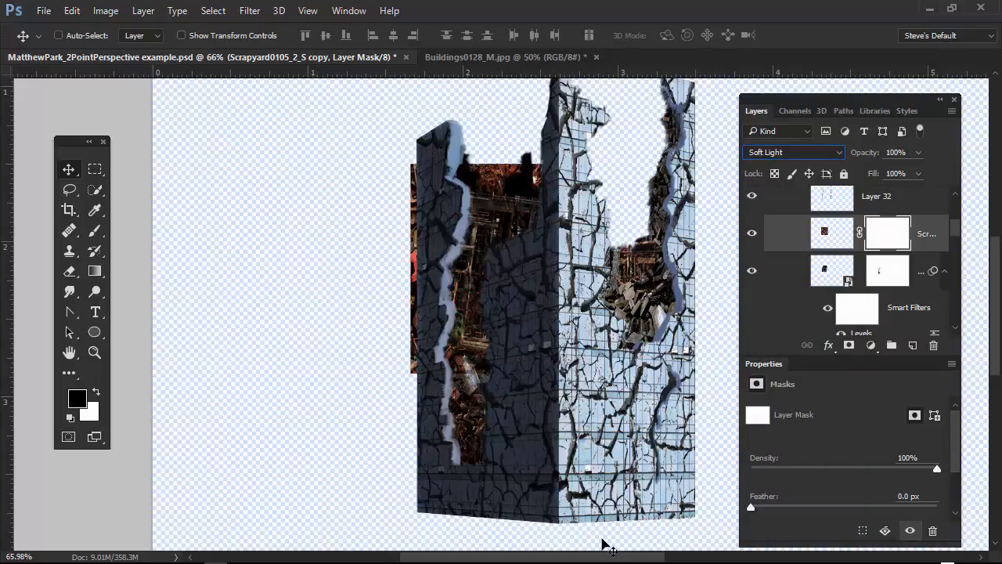
- Rotate the scrapyard texture copy to about -176° and position it across the dark wall's whole opening
drag(402, 273, 217, 371)
drag(340, 368, 471, 347)
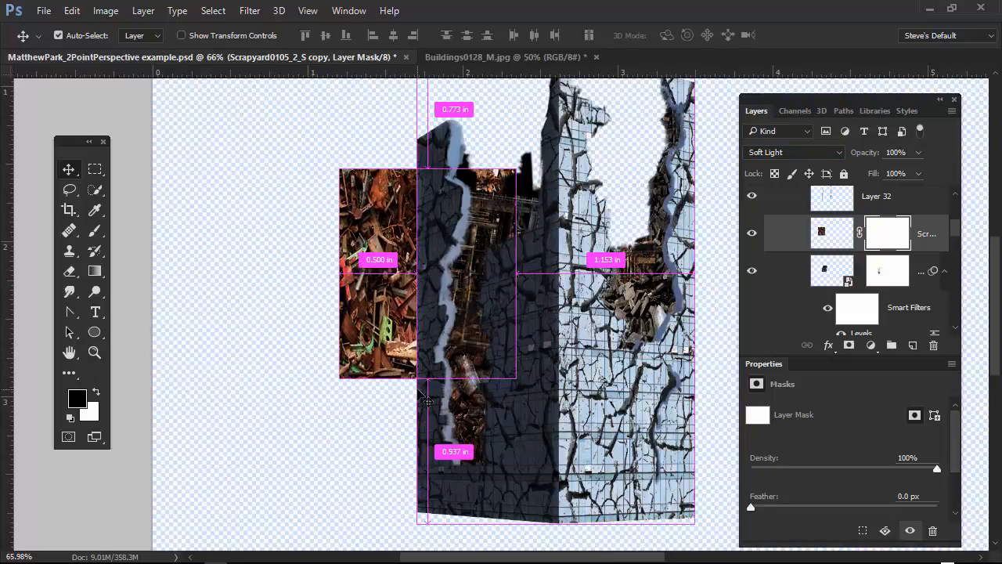
key(ctrl+t)
drag(427, 401, 547, 263)
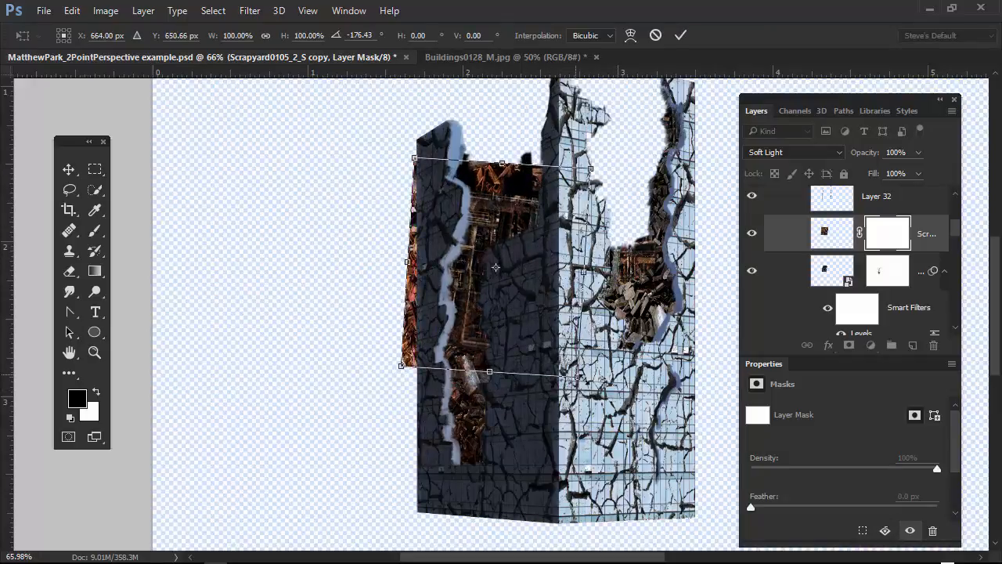
drag(572, 361, 577, 366)
key(Return)
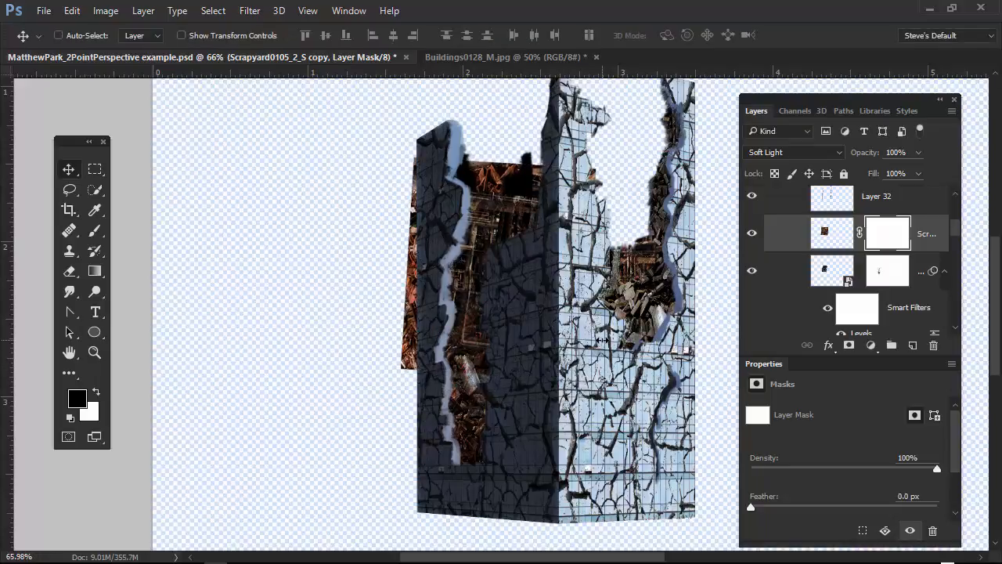
- Compare the dark wall's opening with and without the Soft Light scrapyard texture
click(752, 233)
click(752, 234)
click(753, 233)
click(752, 233)
click(753, 234)
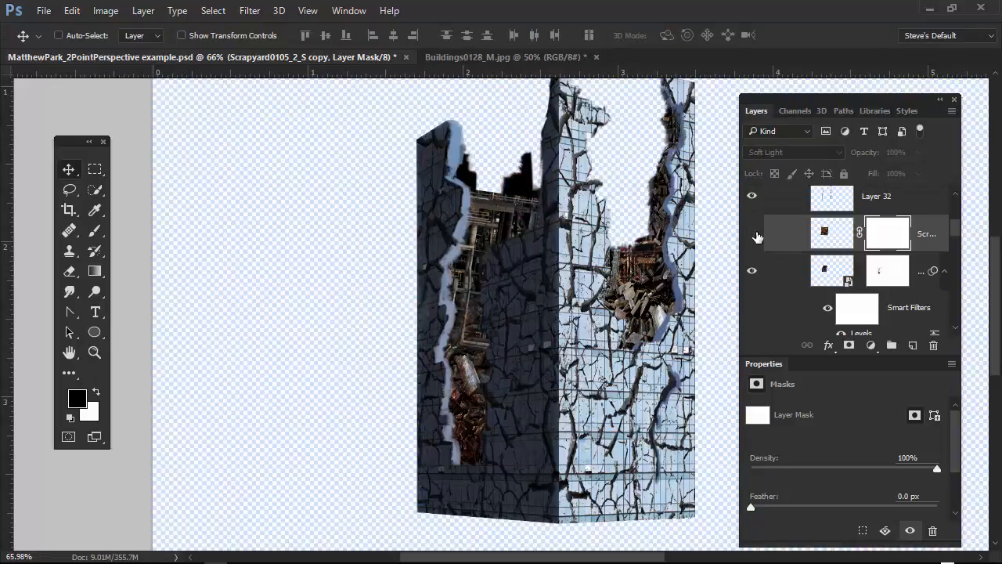
click(753, 234)
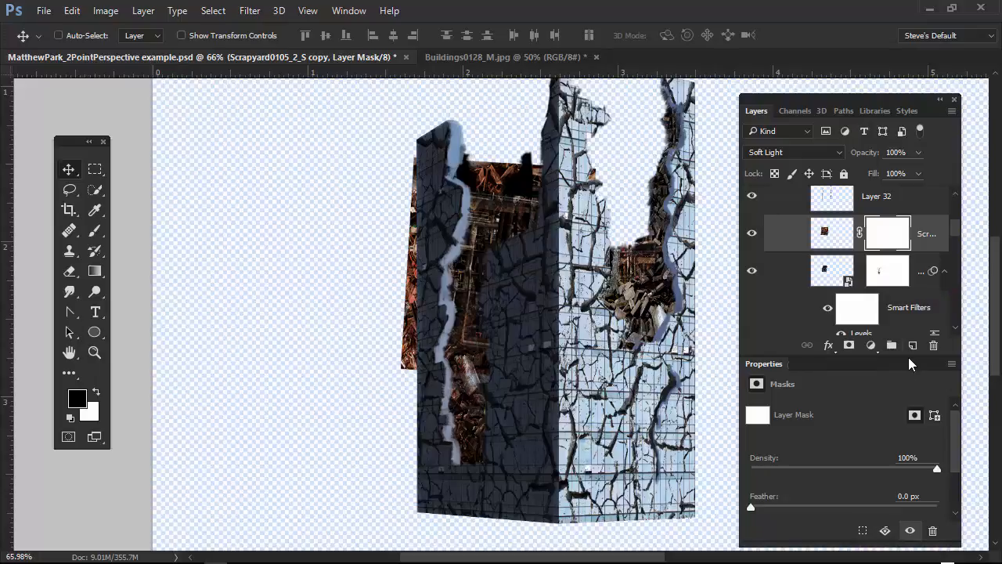
- Invert the scrapyard copy's mask to black and paint white with the 66 px brush to reveal rust on the lower pipes
mouse_move(753, 562)
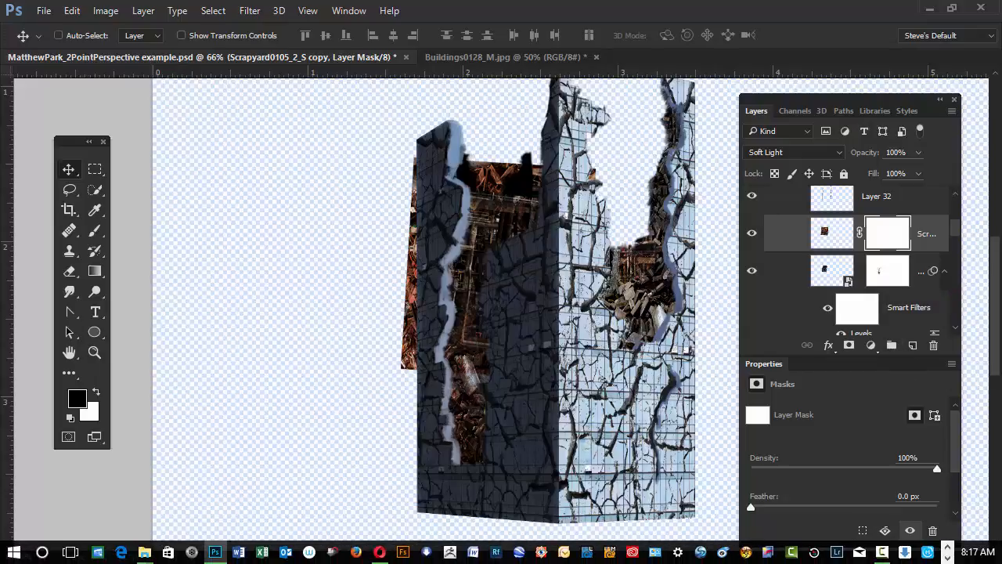
key(ctrl+i)
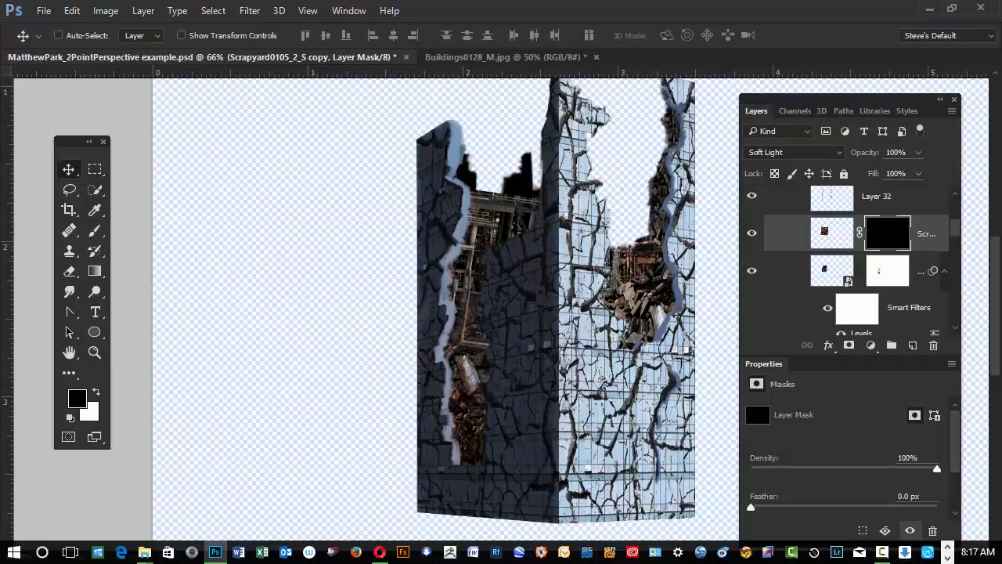
drag(481, 255, 527, 252)
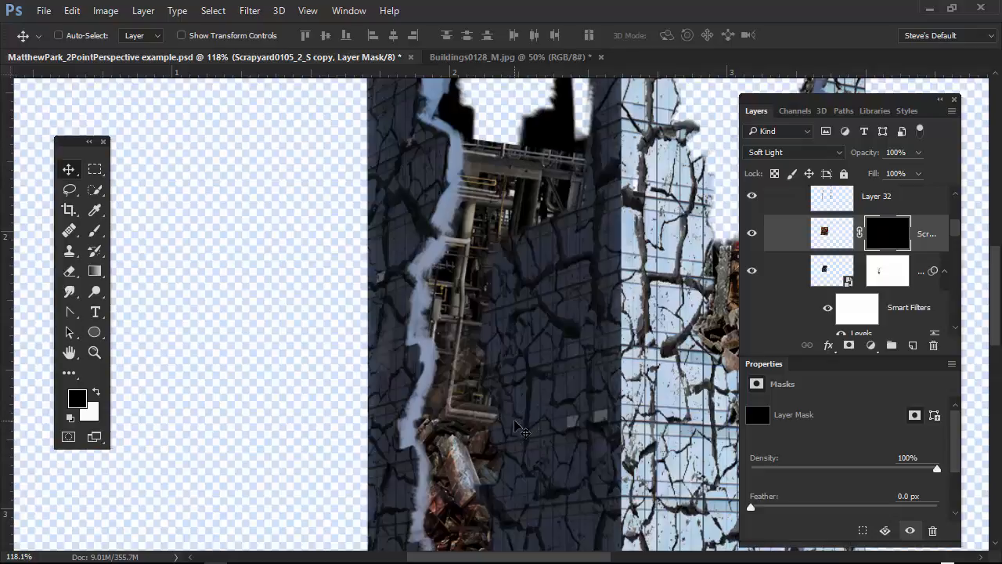
key(b)
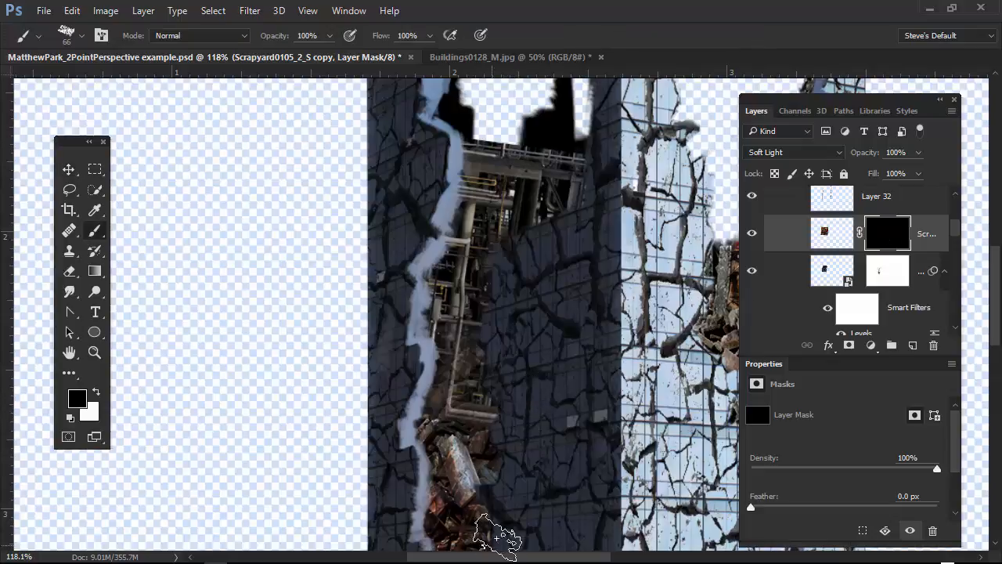
key(x)
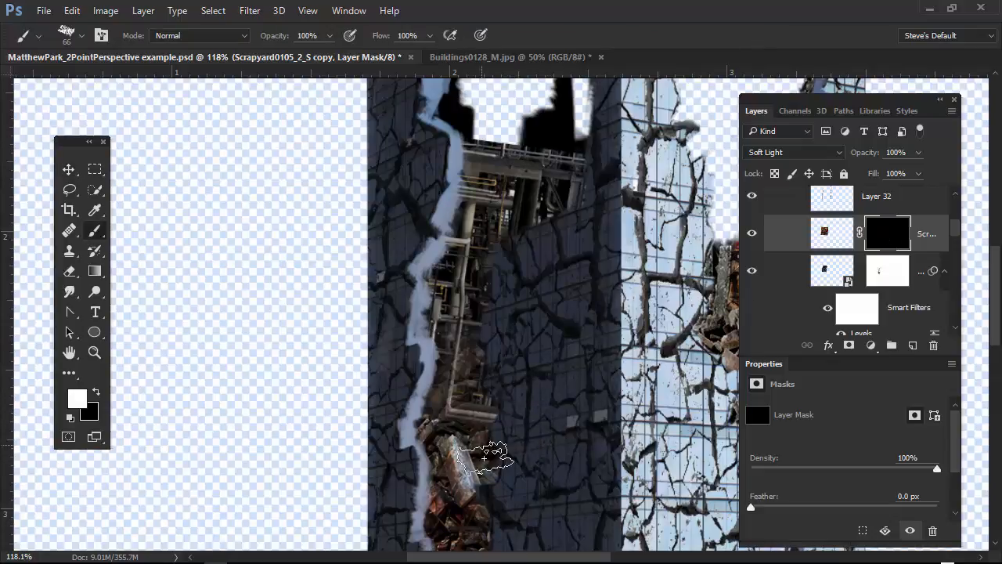
mouse_move(480, 502)
mouse_down()
mouse_move(481, 431)
mouse_move(462, 398)
mouse_move(508, 438)
mouse_move(455, 331)
mouse_move(497, 431)
mouse_move(495, 384)
mouse_up()
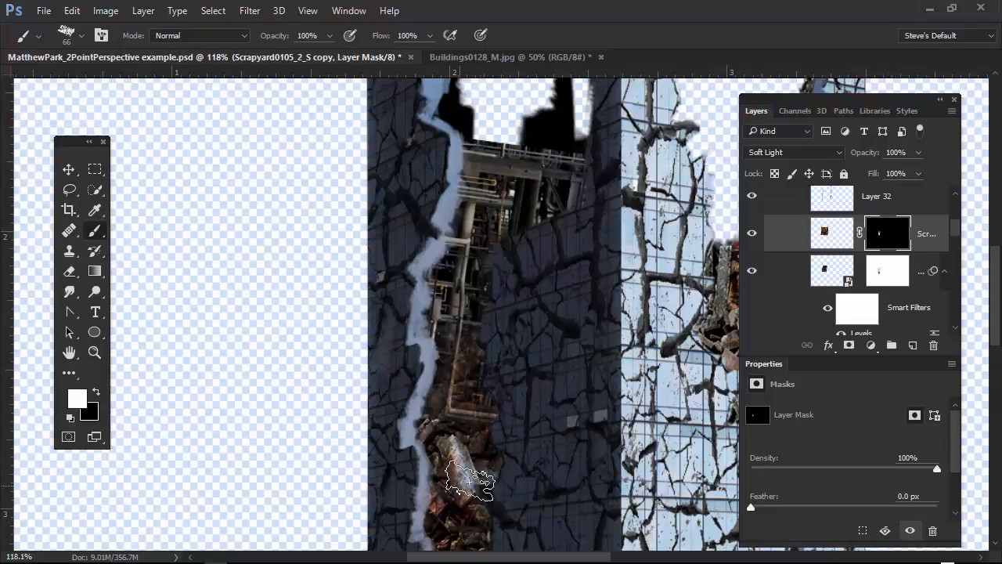
- Paint white on the mask up through the middle and upper pipework to bring out the rust tones there
mouse_move(556, 410)
mouse_down()
mouse_move(566, 326)
mouse_move(539, 461)
mouse_up()
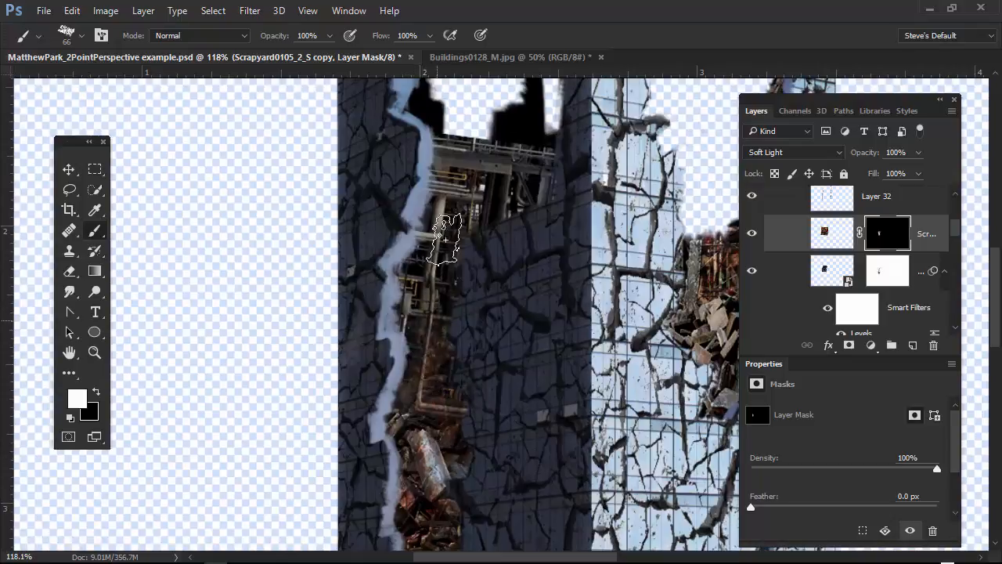
alt+click(459, 279)
mouse_move(460, 279)
mouse_down()
mouse_move(476, 235)
mouse_move(498, 259)
mouse_move(507, 219)
mouse_move(508, 283)
mouse_move(515, 248)
mouse_move(521, 282)
mouse_move(519, 231)
mouse_move(508, 241)
mouse_move(463, 232)
mouse_move(456, 262)
mouse_move(445, 239)
mouse_move(440, 293)
mouse_move(425, 296)
mouse_move(397, 424)
mouse_move(432, 227)
mouse_move(401, 322)
mouse_move(399, 370)
mouse_move(425, 223)
mouse_move(435, 362)
mouse_up()
key(d)
mouse_move(545, 206)
mouse_down()
mouse_move(524, 219)
mouse_move(533, 214)
mouse_move(502, 190)
mouse_move(490, 195)
mouse_move(522, 161)
mouse_move(512, 198)
mouse_move(431, 273)
mouse_move(420, 332)
mouse_move(430, 274)
mouse_move(425, 282)
mouse_move(423, 406)
mouse_move(472, 473)
mouse_up()
mouse_move(492, 214)
mouse_down()
mouse_move(486, 173)
mouse_move(490, 186)
mouse_move(496, 174)
mouse_up()
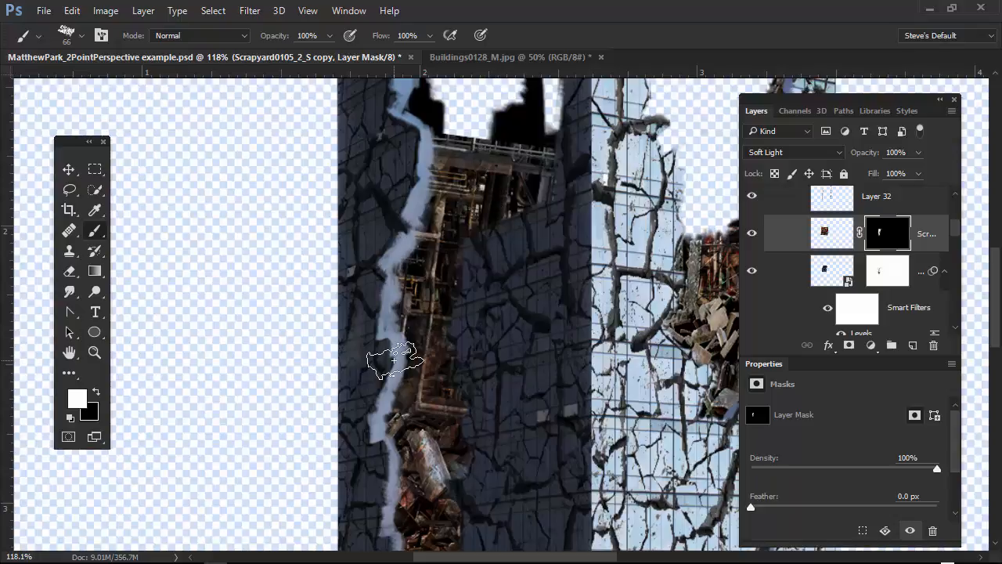
- Paint black on the mask along the horizontal beam above the pipework to remove the rust tint from it
ctrl+drag(629, 449, 621, 427)
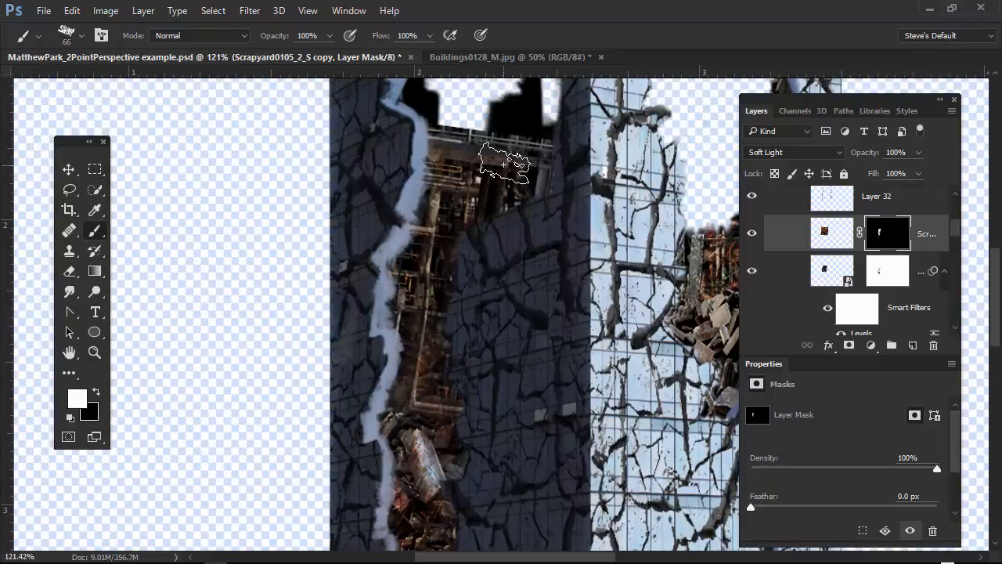
key(x)
mouse_move(487, 142)
mouse_down()
mouse_move(439, 139)
mouse_move(493, 134)
mouse_move(518, 147)
mouse_up()
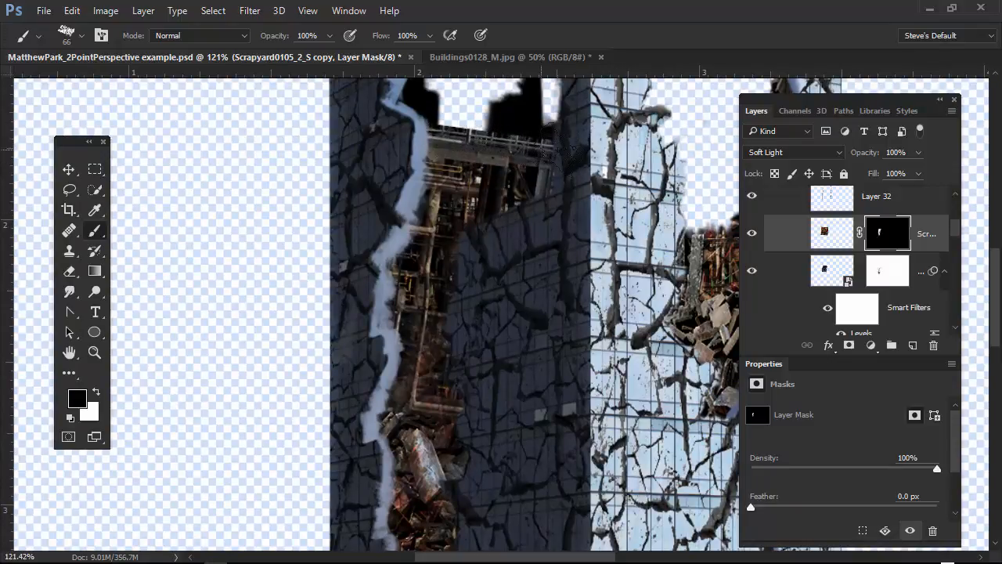
ctrl+drag(638, 435, 479, 374)
drag(558, 449, 541, 451)
drag(509, 417, 516, 438)
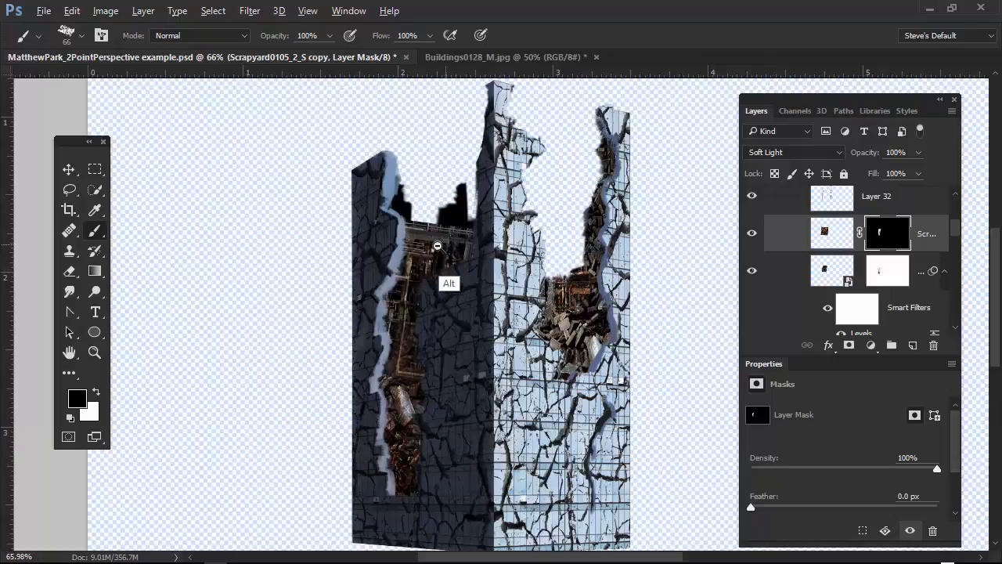
drag(433, 242, 476, 228)
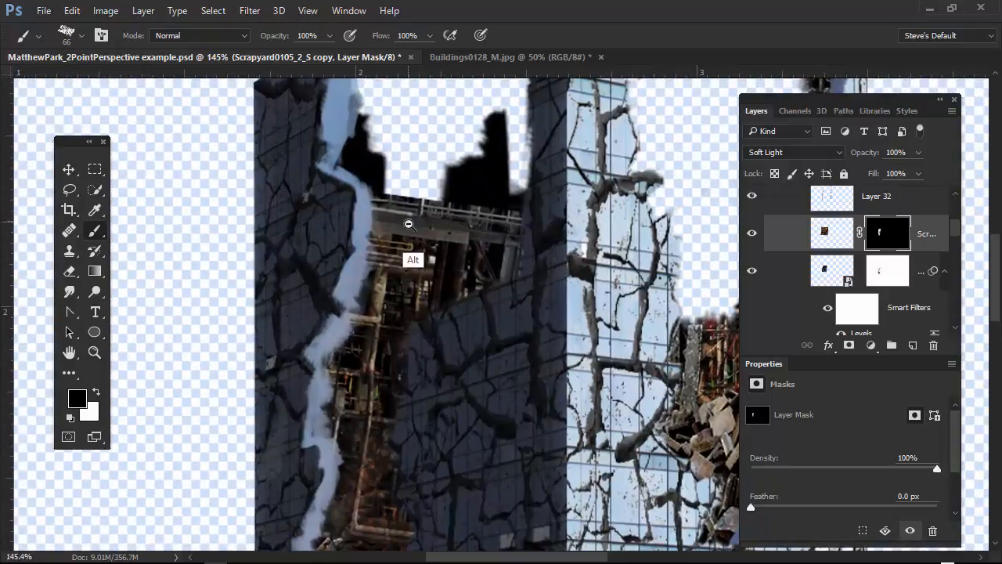
alt+click(519, 274)
drag(476, 280, 360, 272)
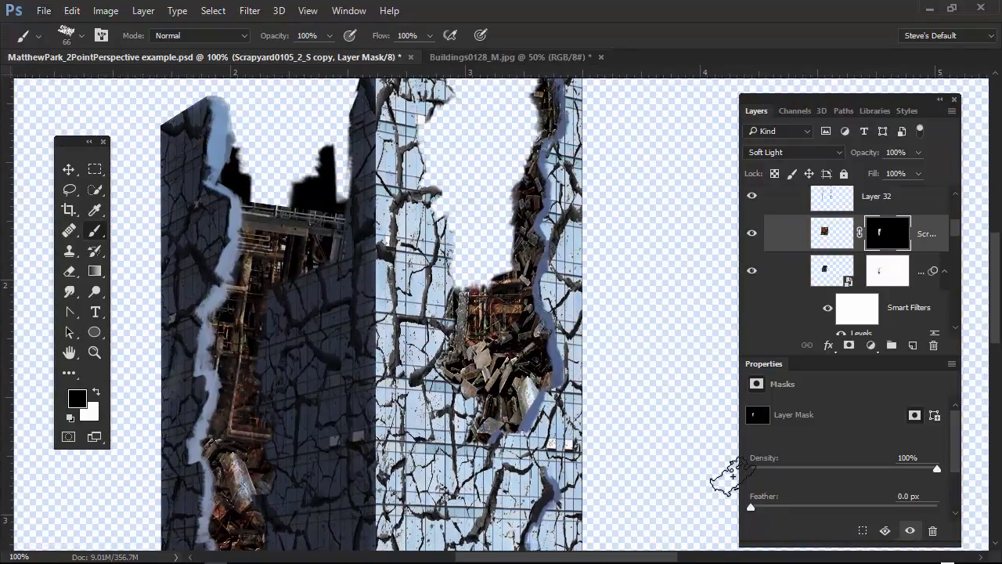
- Try a second copy of the masked rust texture nudged slightly over the pipework, and delete that copy
key(ctrl+j)
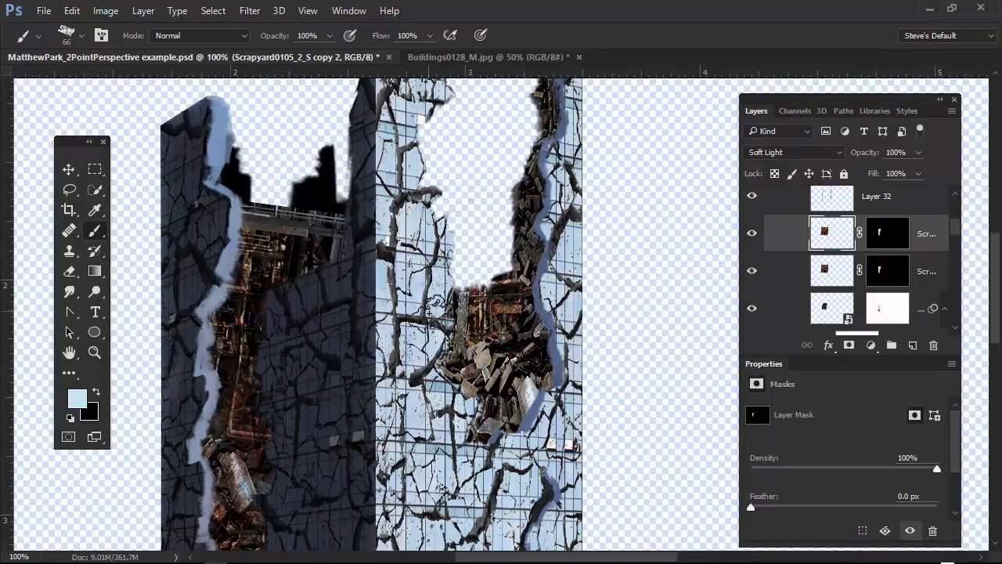
key(v)
mouse_move(315, 305)
mouse_down()
mouse_move(457, 311)
mouse_move(454, 324)
mouse_move(299, 282)
mouse_move(298, 301)
mouse_up()
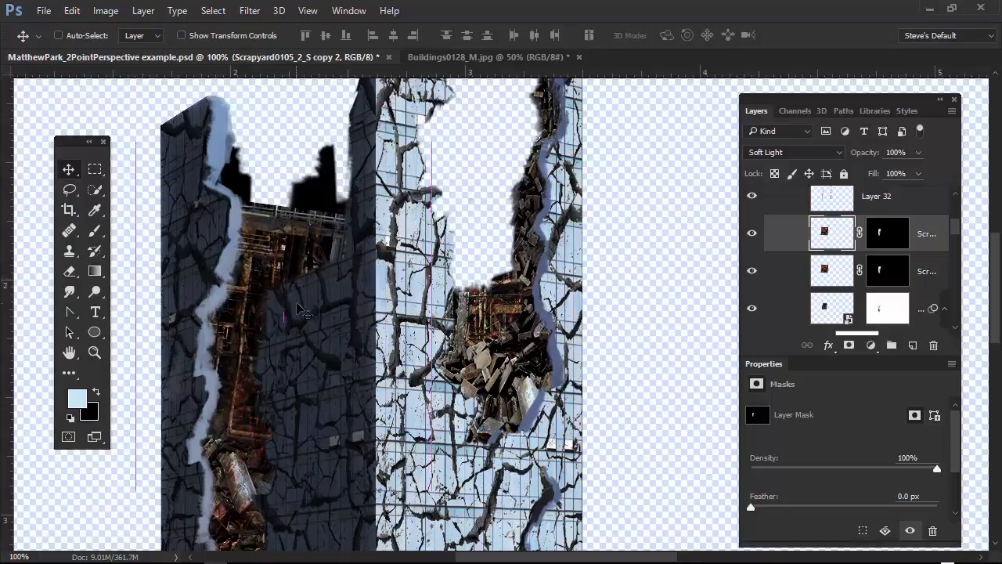
key(Delete)
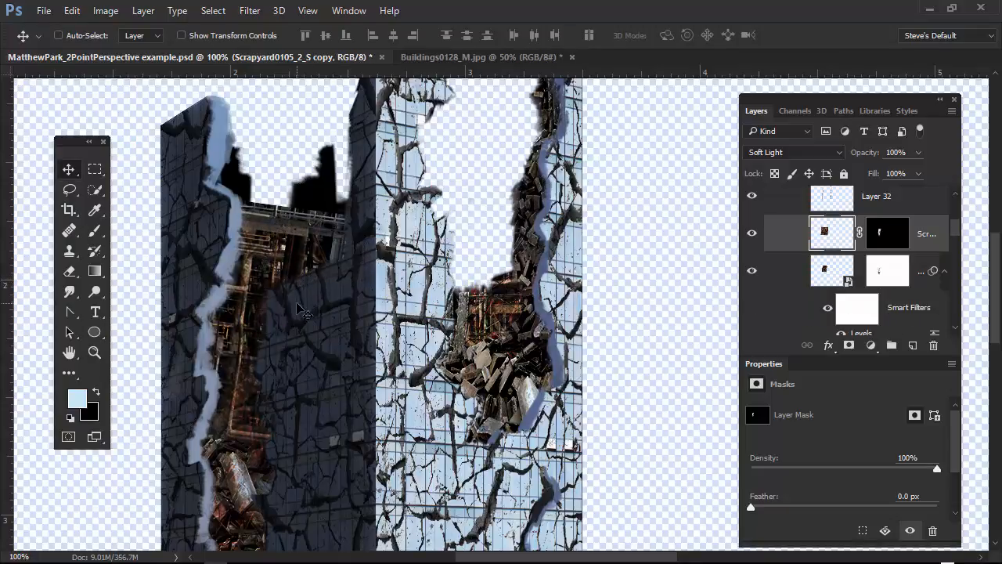
scroll(953, 238, down, 3)
scroll(952, 238, up, 2)
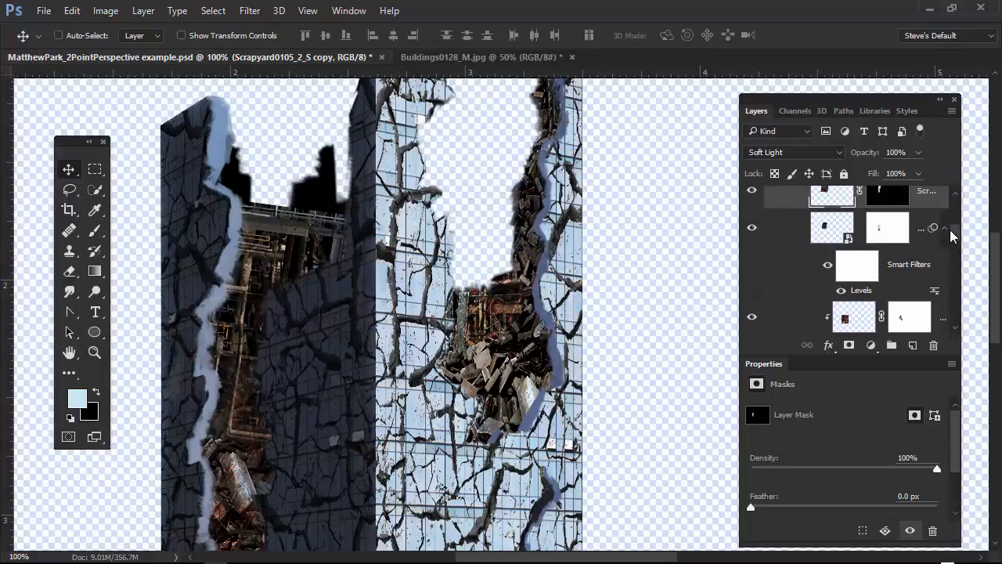
- Duplicate the masked pipework smart object and move the copy over the broken opening in the light wall
click(751, 229)
click(751, 229)
click(828, 234)
key(ctrl+j)
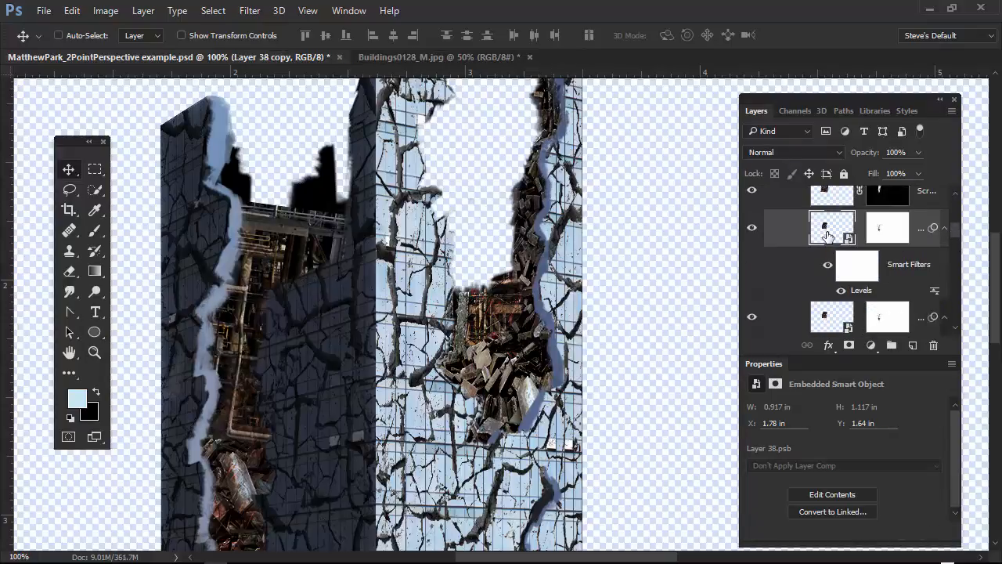
drag(335, 244, 561, 304)
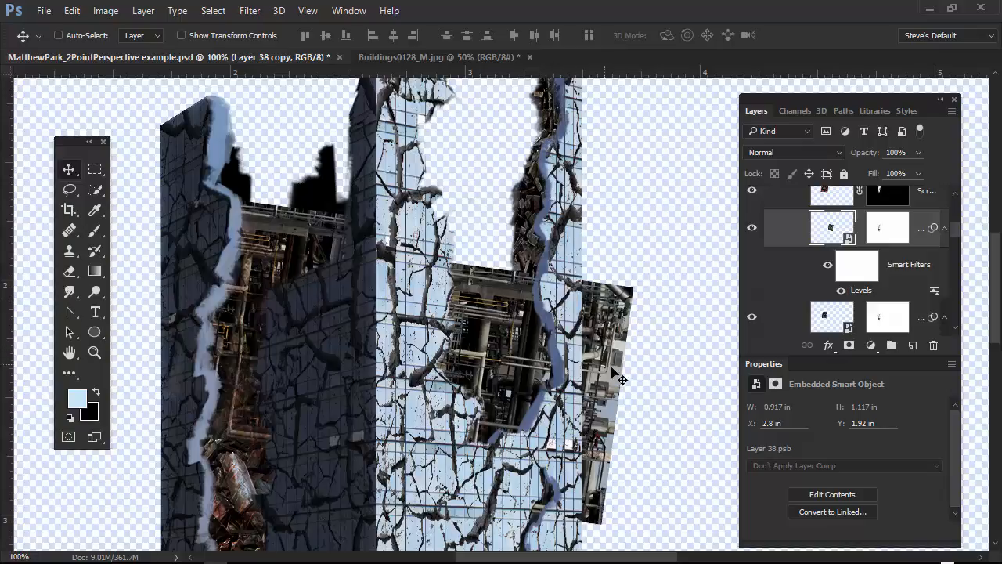
- Flip, narrow and rotate the pipework copy to about -109.8° so its top beam slants across the light wall's opening
key(ctrl+t)
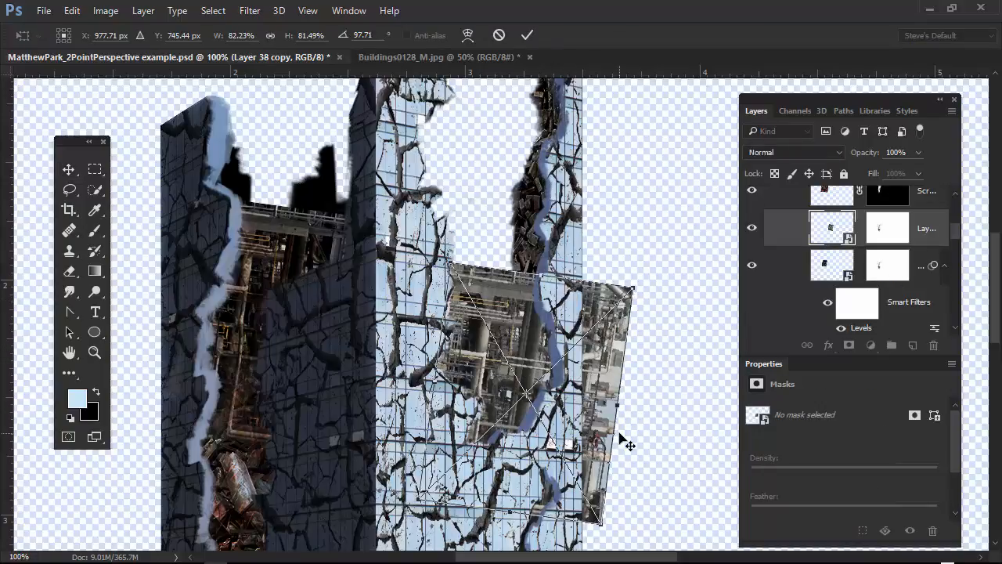
drag(621, 407, 485, 307)
drag(486, 349, 498, 348)
drag(613, 299, 565, 216)
drag(519, 344, 548, 344)
drag(547, 384, 552, 378)
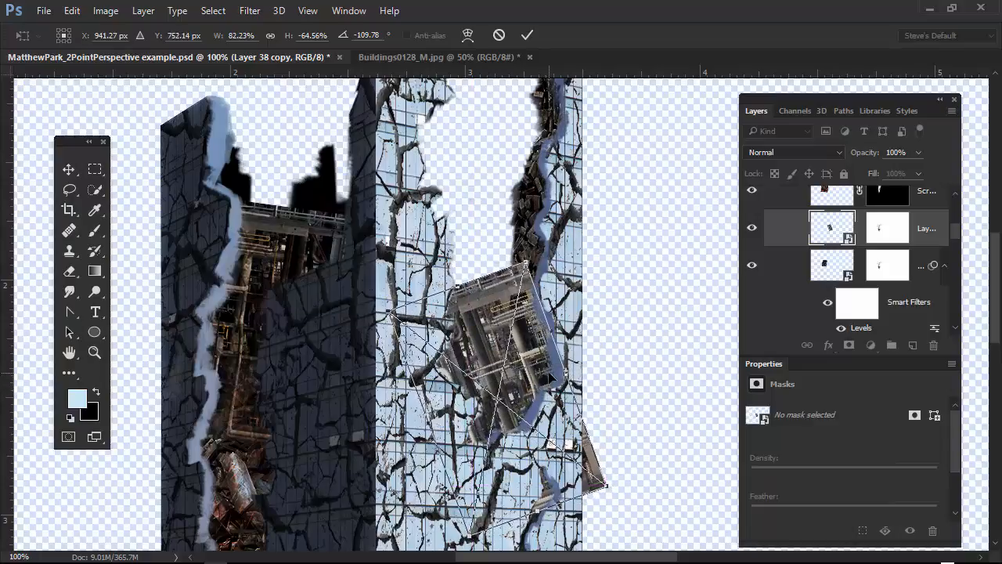
key(Return)
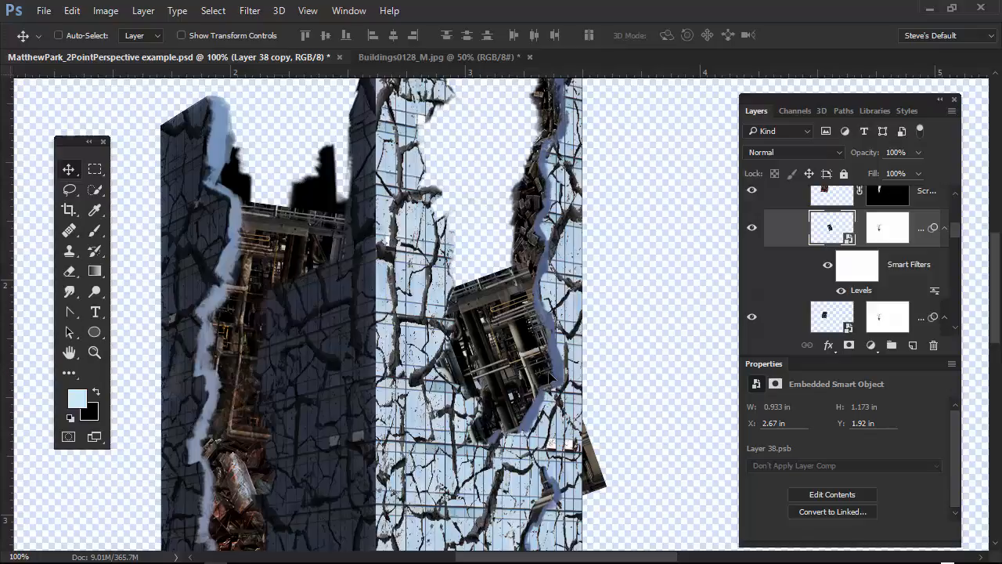
- Paint black on the copy's mask with the 66 px brush to hide the overhang outside the wall and uncover the rubble below
click(888, 229)
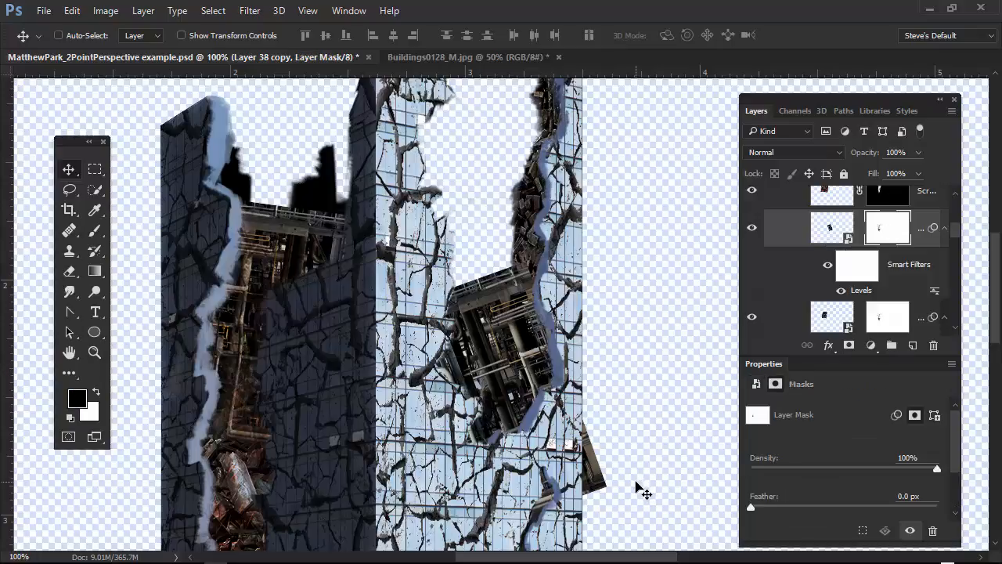
key(b)
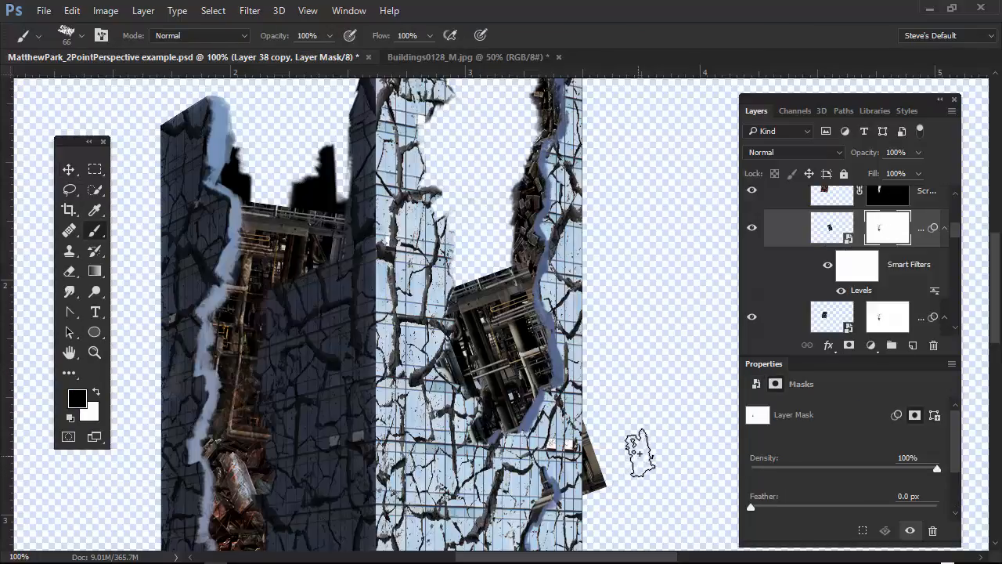
drag(619, 436, 589, 460)
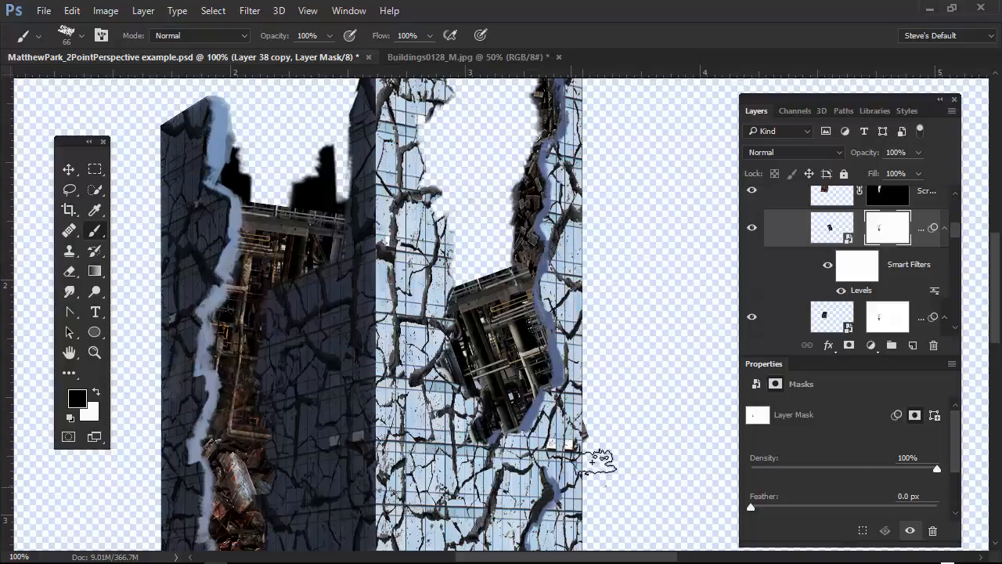
mouse_move(631, 413)
mouse_down()
mouse_move(582, 444)
mouse_move(619, 391)
mouse_up()
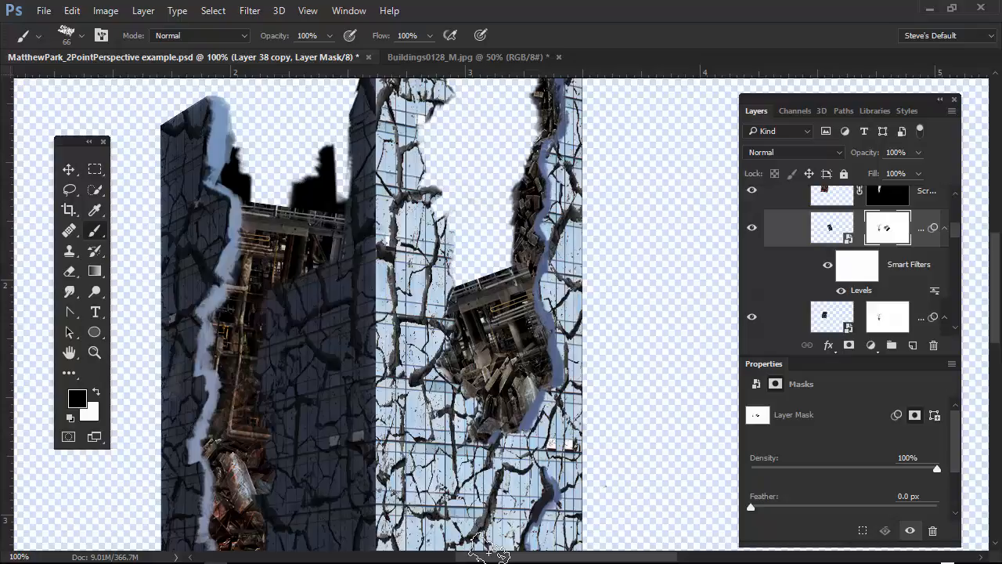
- Scale the pipework copy down to about 68% width and 49% height, and place it in the opening's upper part
click(832, 225)
key(ctrl+t)
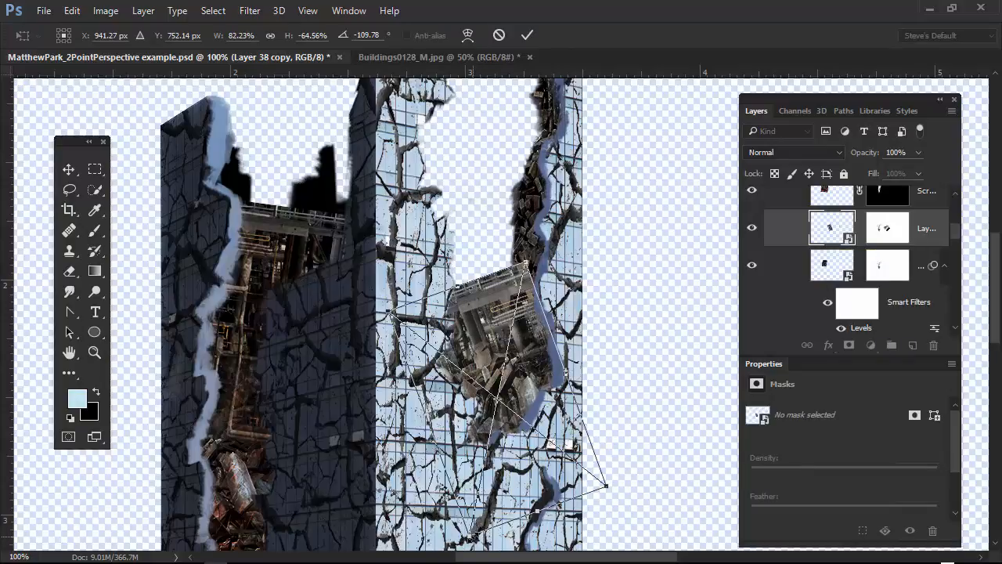
drag(472, 535, 486, 493)
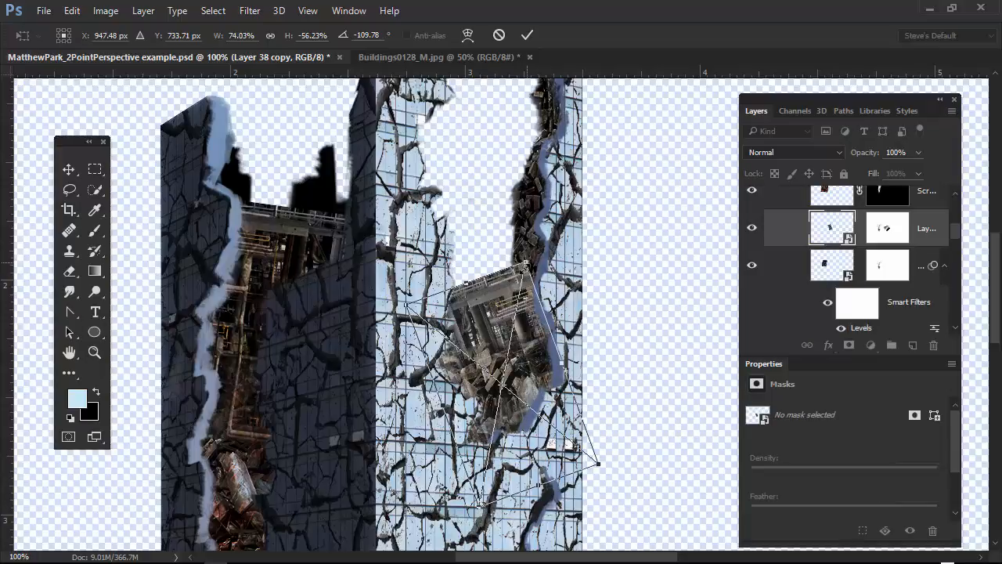
drag(527, 263, 516, 284)
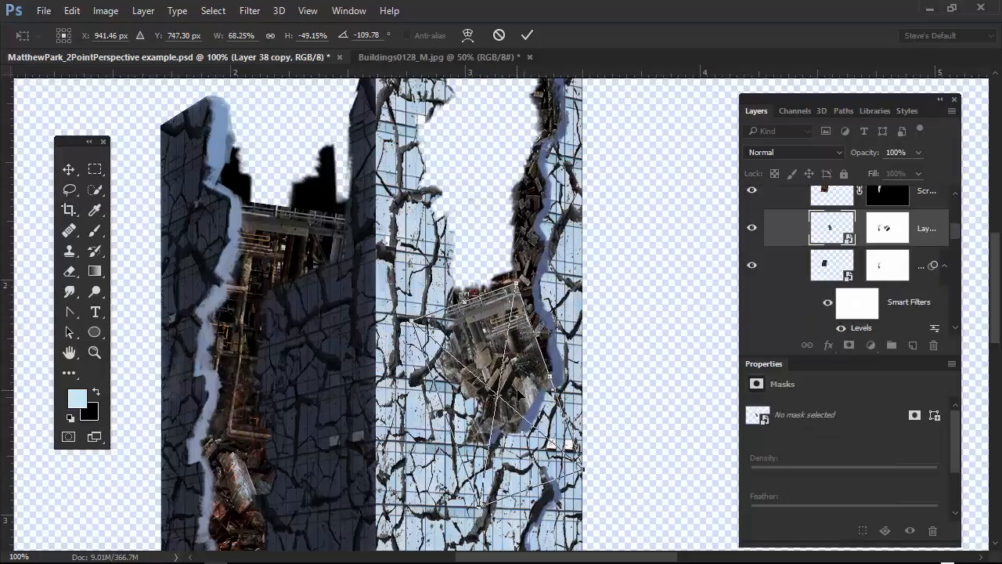
drag(523, 401, 529, 381)
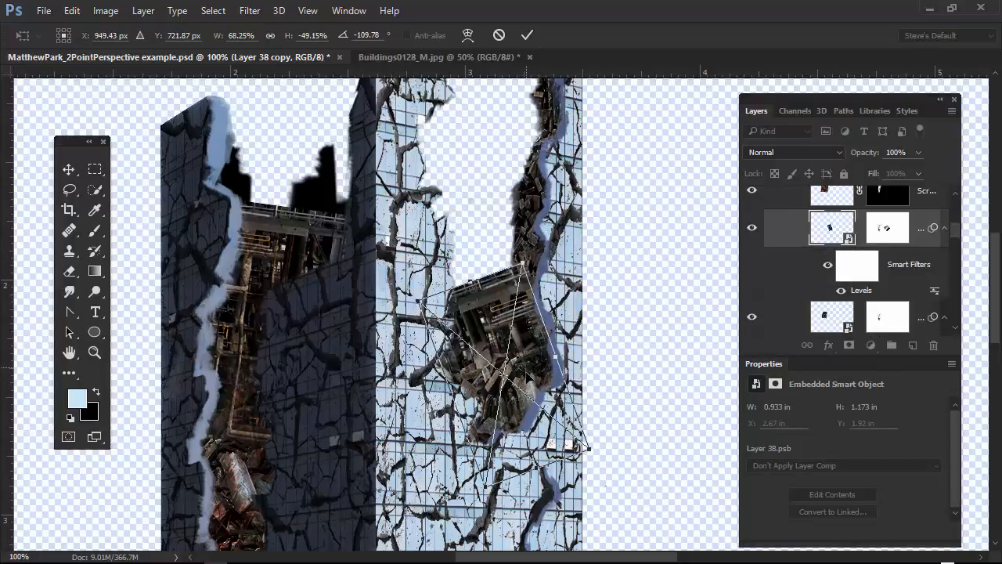
key(b)
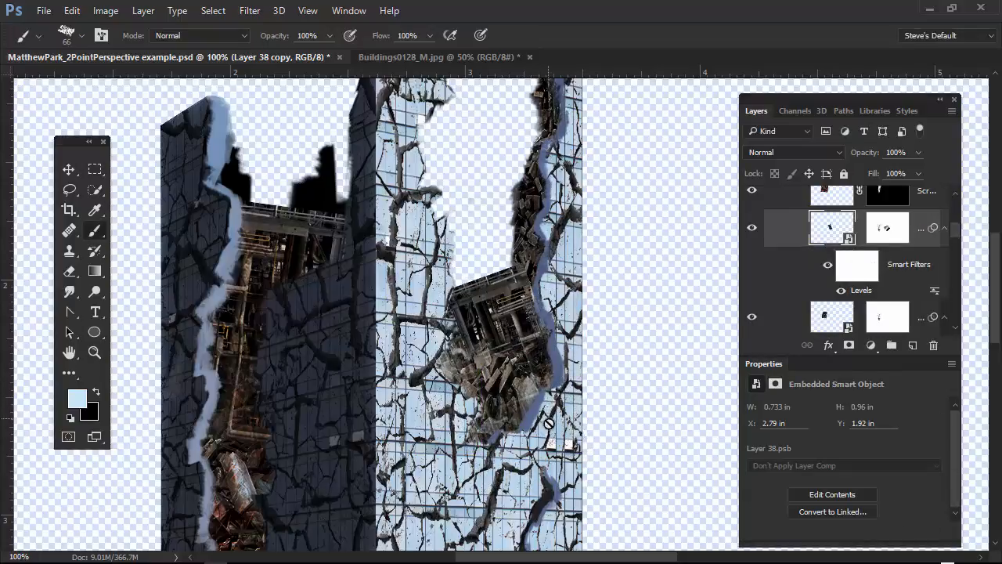
- Paint black on the copy's mask with a 62 px brush to blend both sides of the pipework into the surrounding debris
key(d)
click(887, 227)
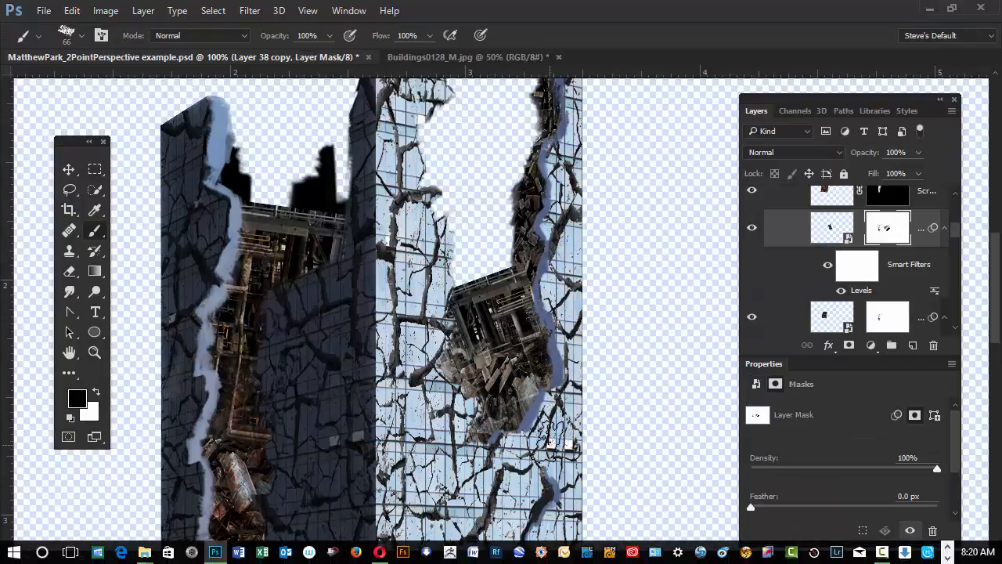
key(shift+b)
key(shift+b)
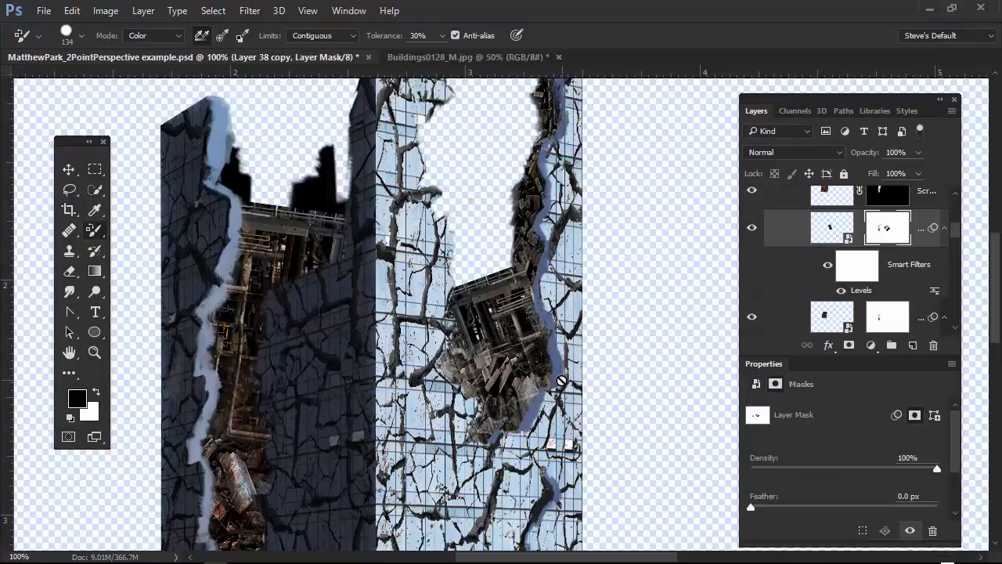
key(shift+b)
key(shift+b)
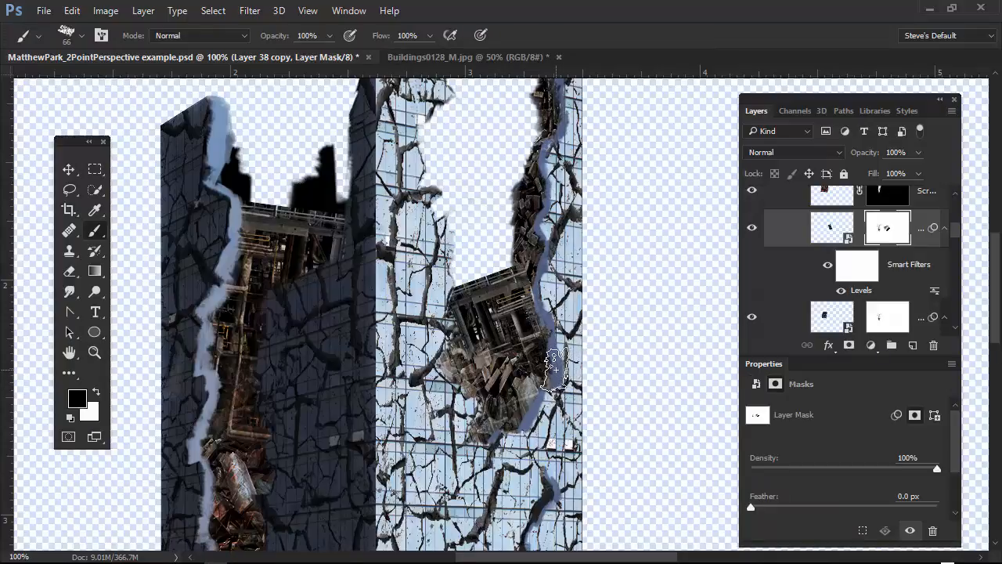
alt+right_click(557, 379)
drag(558, 374, 552, 374)
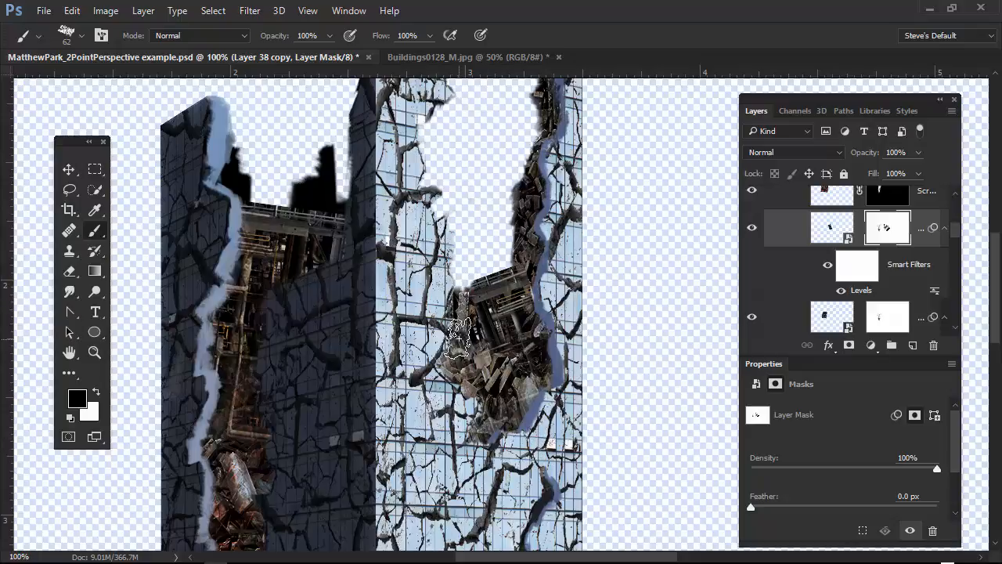
- Paint black on the mask with a 36 px brush along the pipework's left edge to reveal the rusty debris underneath
scroll(494, 369, up, 3)
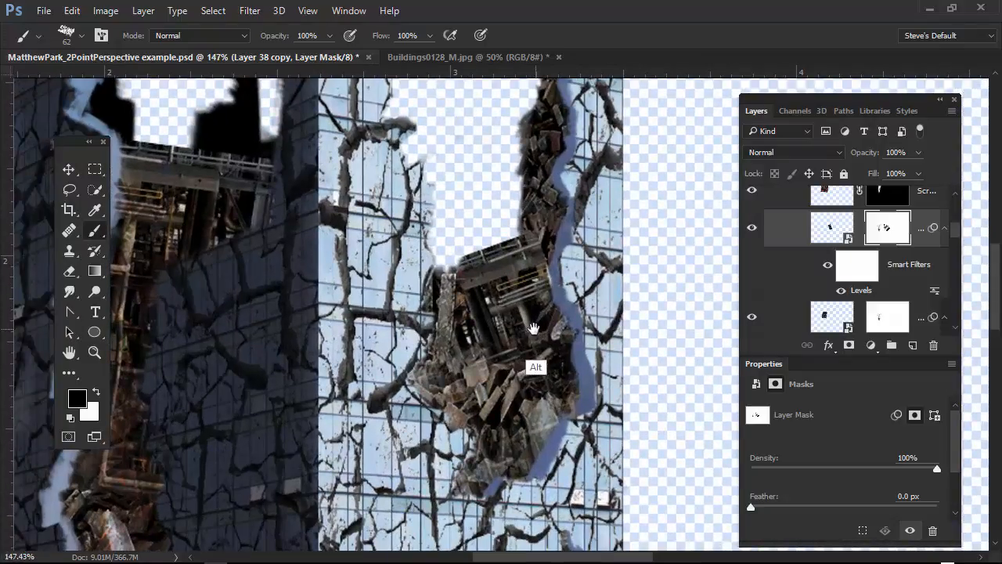
right_click(460, 342)
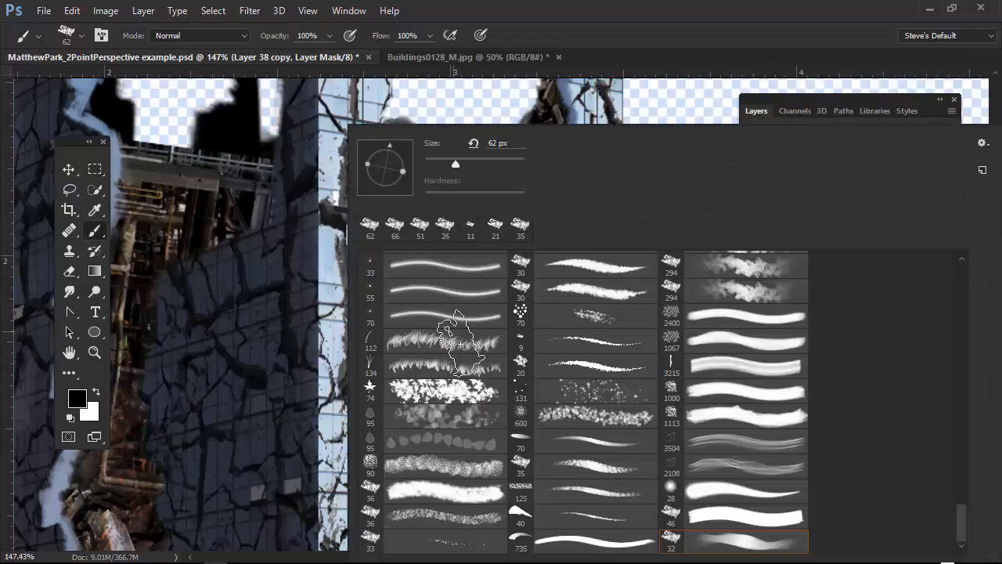
click(708, 83)
drag(478, 276, 451, 273)
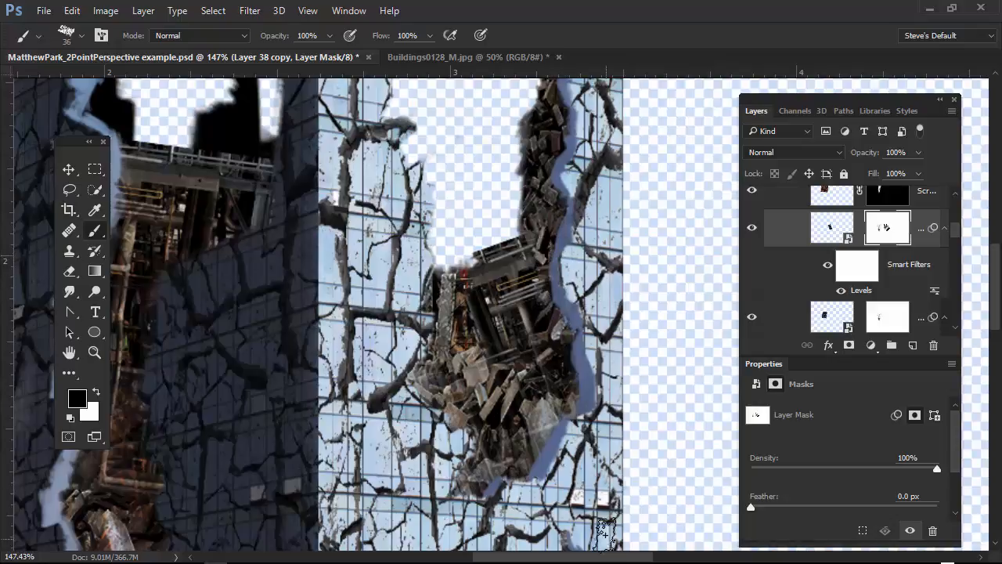
drag(652, 501, 610, 499)
drag(607, 484, 586, 322)
drag(595, 439, 571, 450)
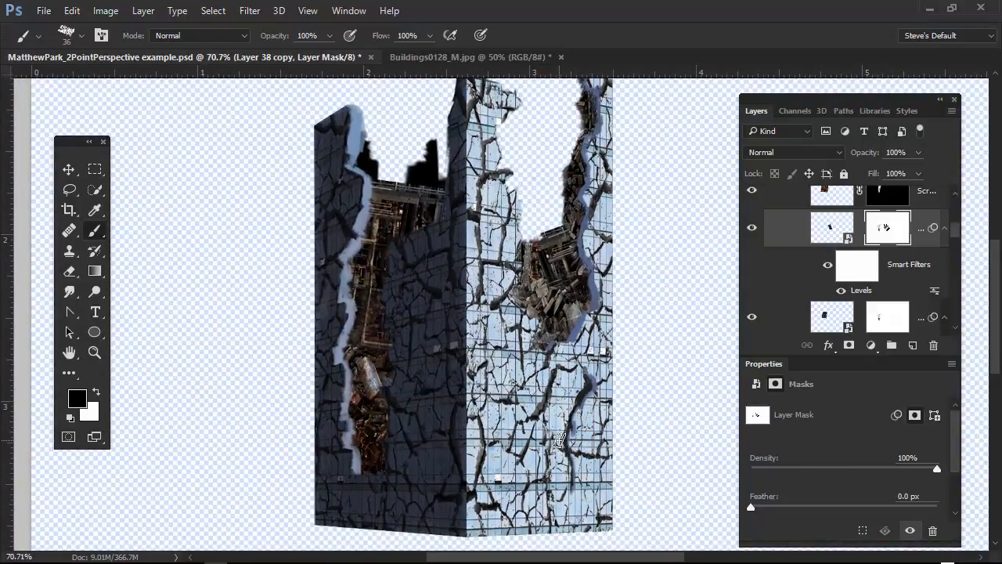
drag(585, 355, 545, 385)
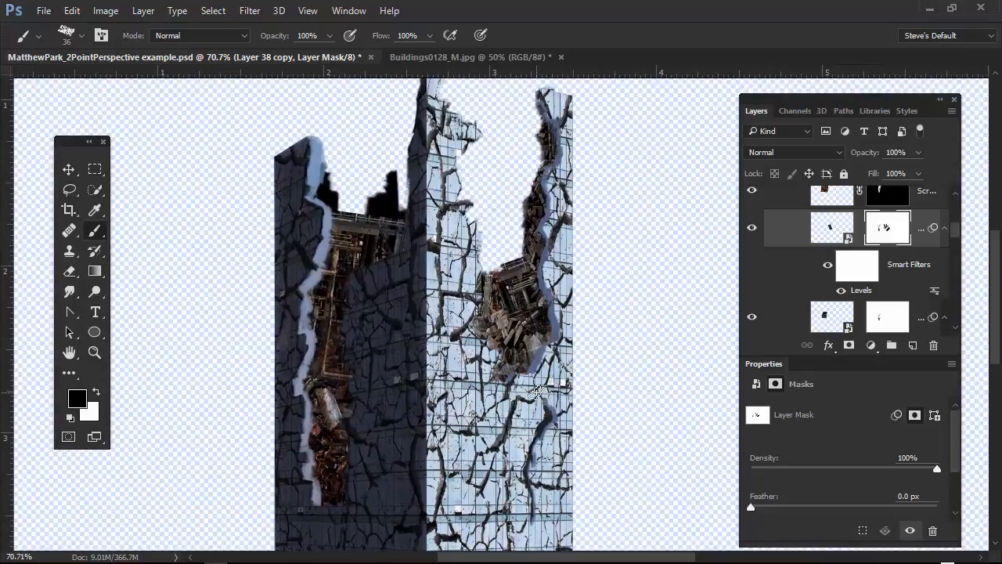